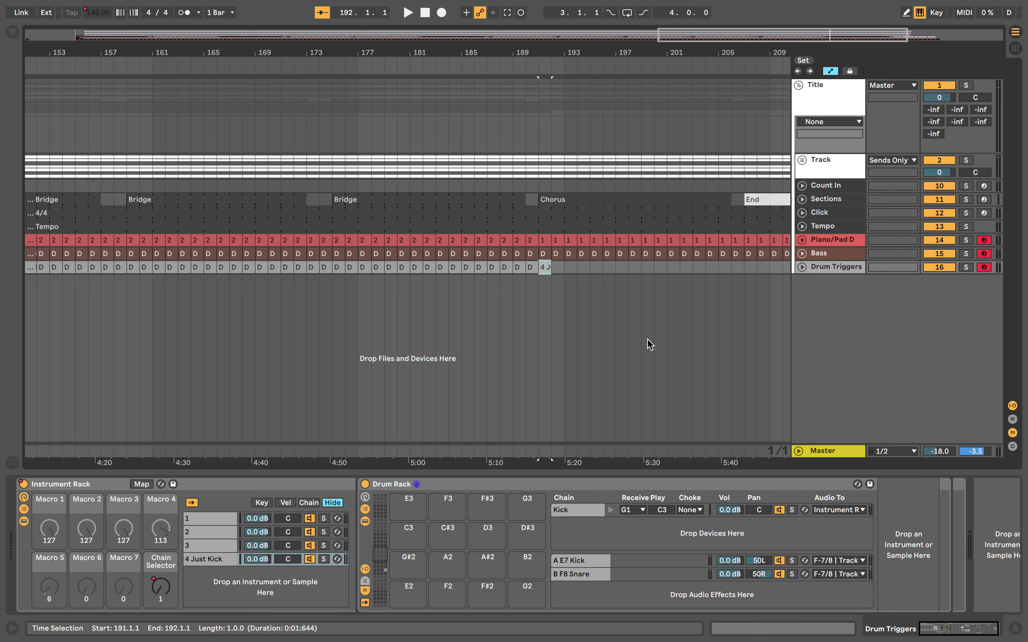
Step: On Drum Triggers, trim the bar 190 D clip to 190.3.1, fill up to bar 191 with 4 Just Kick, and place a full-bar copy at 191.1.1
left_click_drag(567, 55, 477, 85)
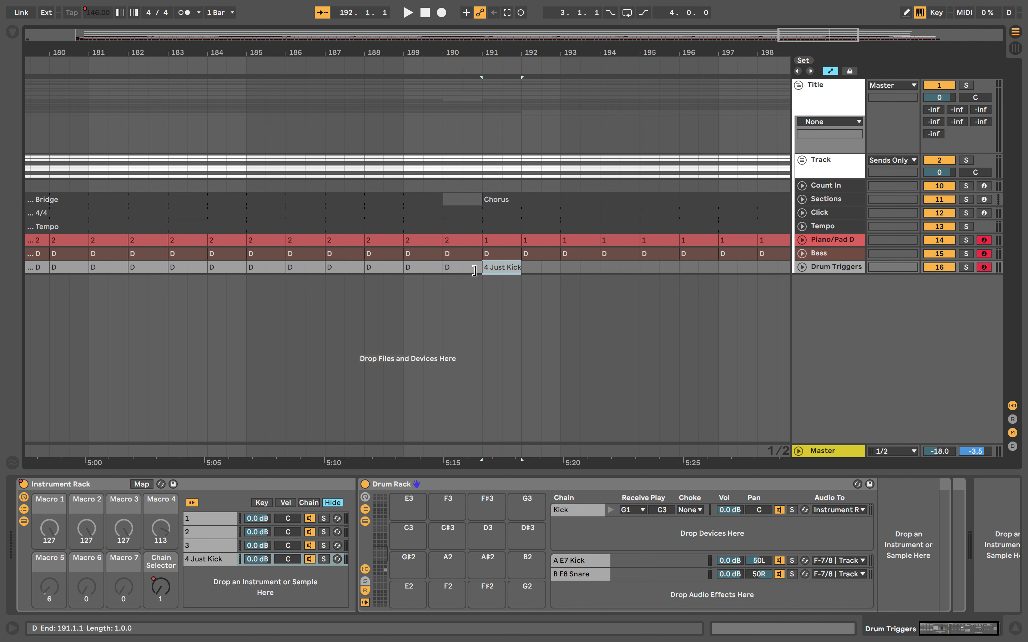
left_click_drag(476, 267, 463, 268)
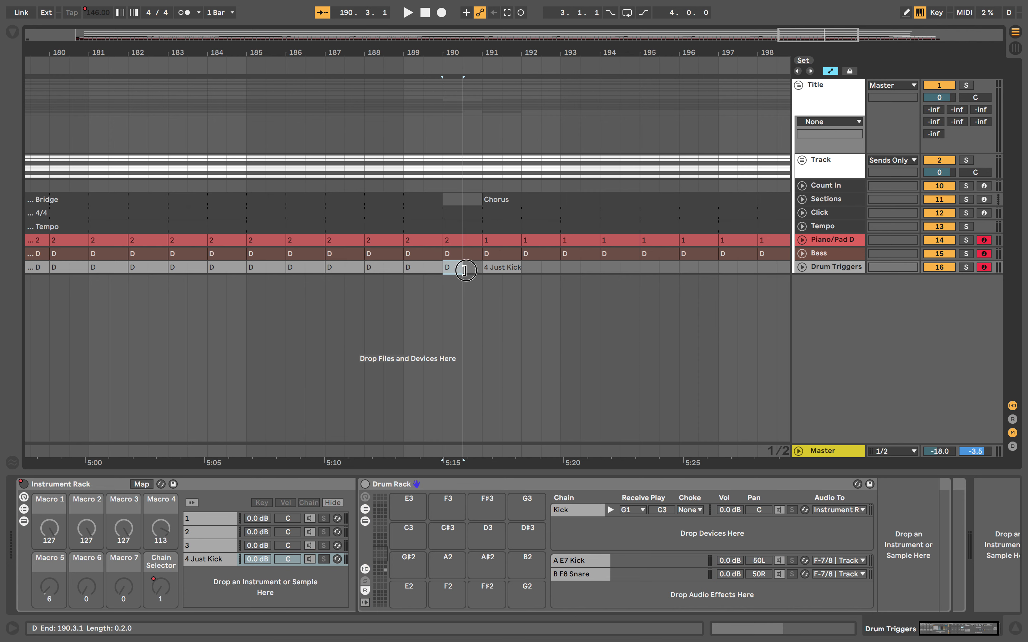
left_click(503, 269)
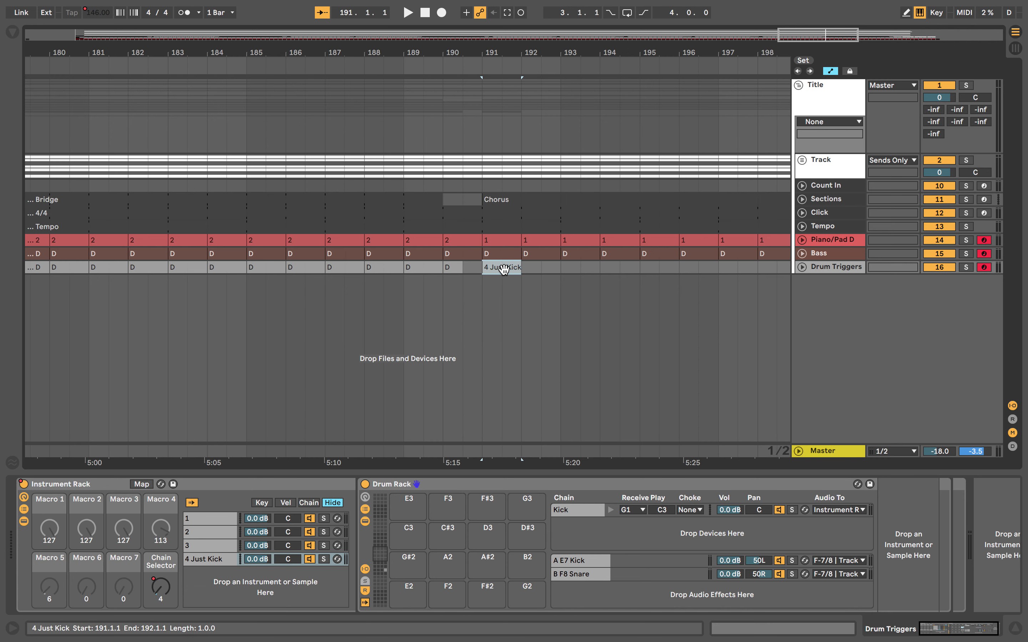
key("ctrl+d")
left_click_drag(521, 268, 469, 268)
left_click(543, 269)
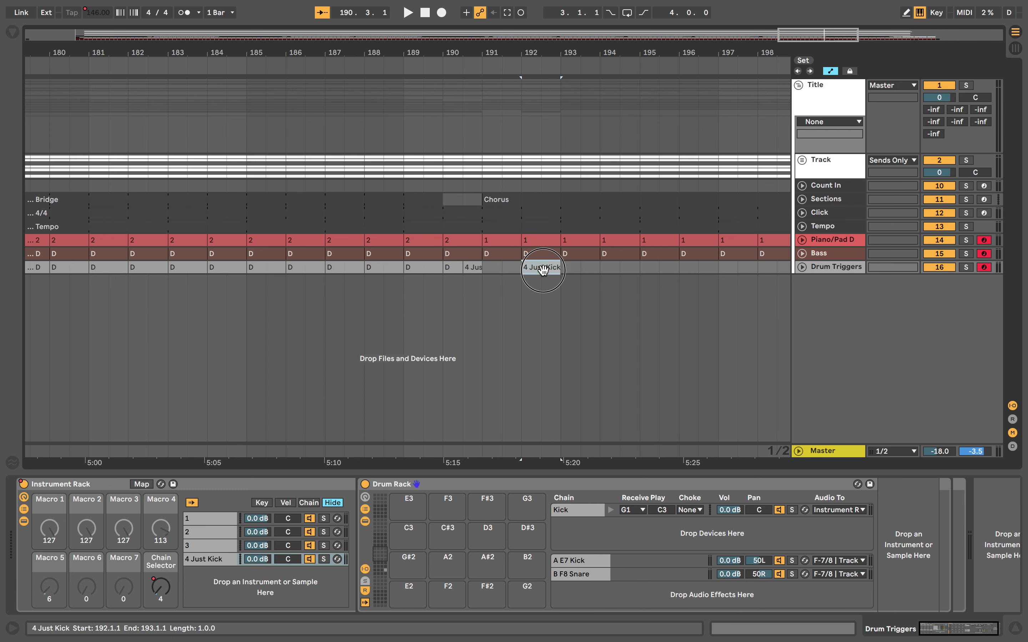
left_click_drag(543, 269, 507, 276)
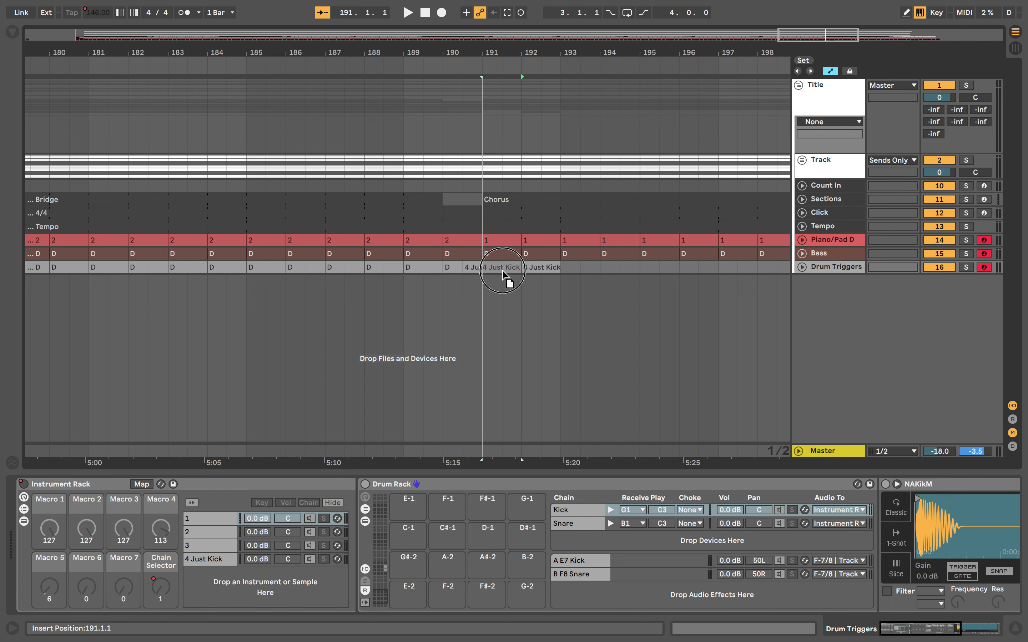
left_click(434, 67)
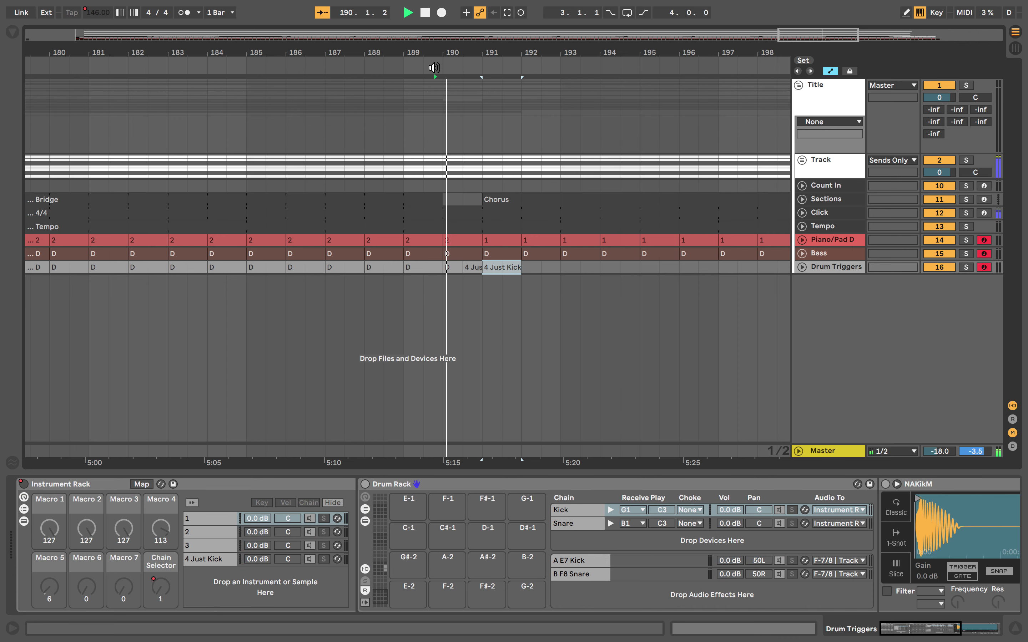
left_click(433, 68)
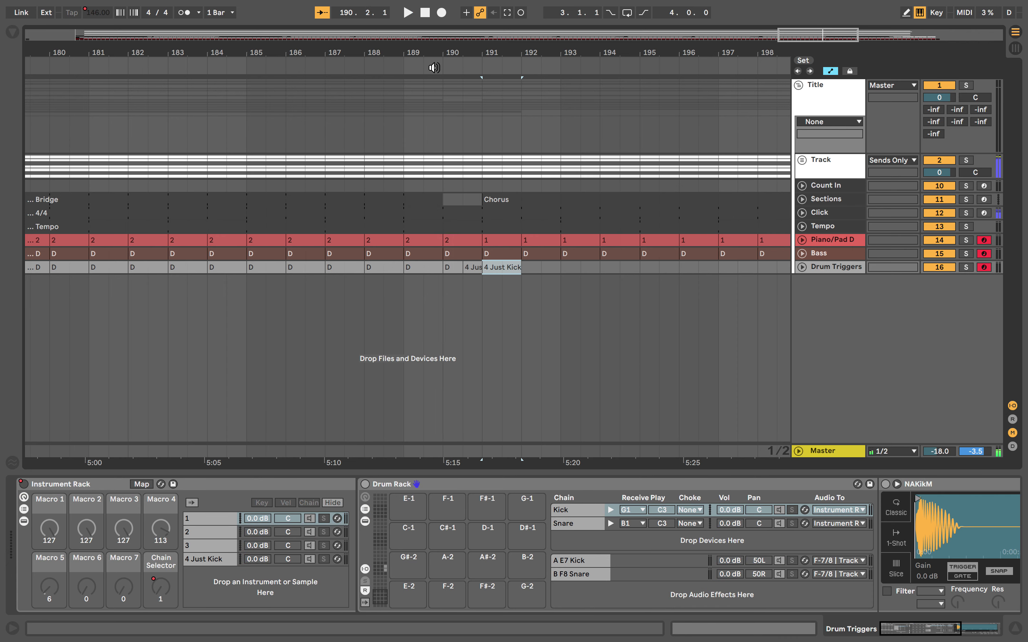
Step: Shorten the kick clip before the Chorus to start at 190.4.3 and extend the bar 190 D clip to meet it
key("plus")
key("plus")
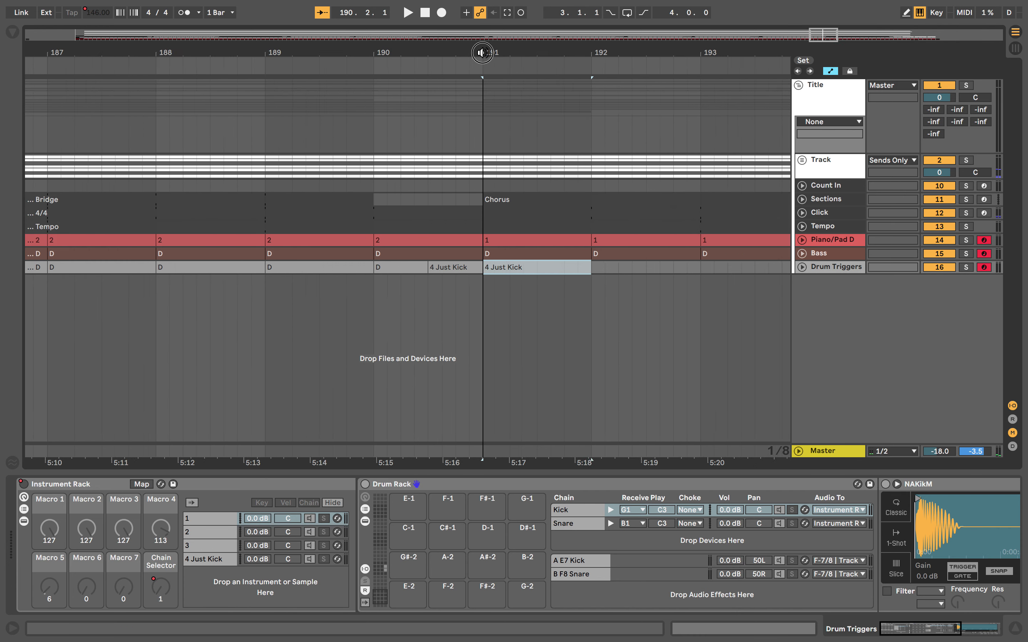
left_click(443, 268)
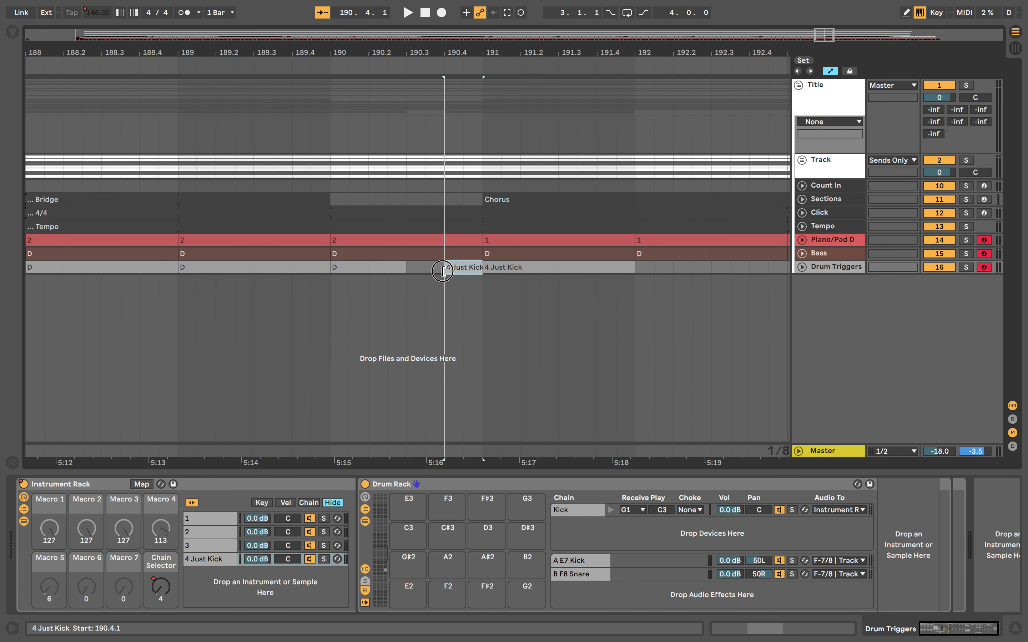
mouse_move(454, 274)
left_mouse_down()
mouse_move(440, 267)
mouse_move(472, 269)
left_mouse_up()
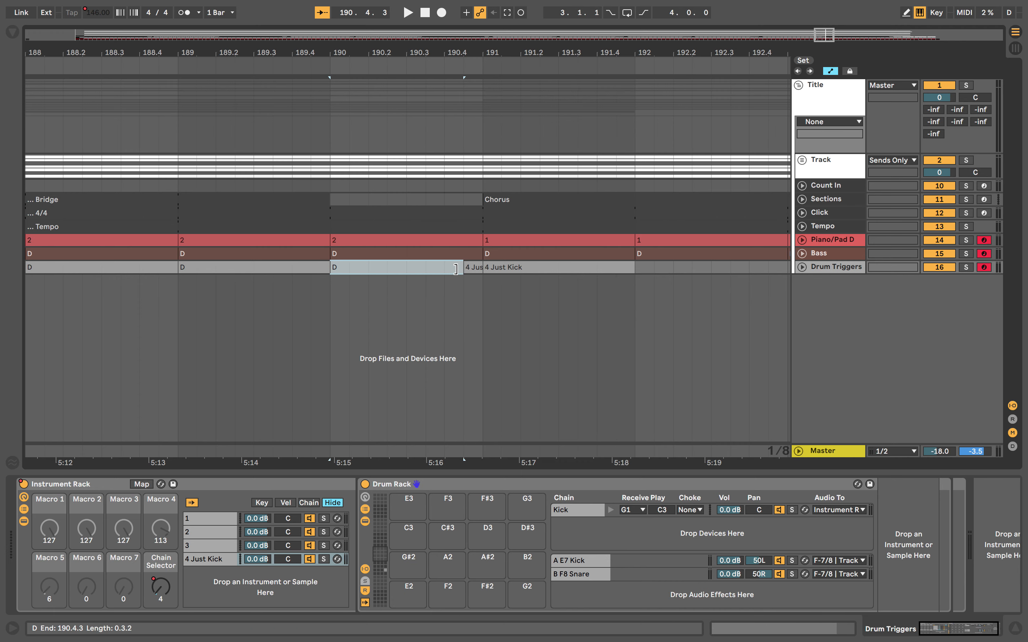
Step: Play back the transition into the Chorus from bar 190
left_click_drag(336, 47, 336, 47)
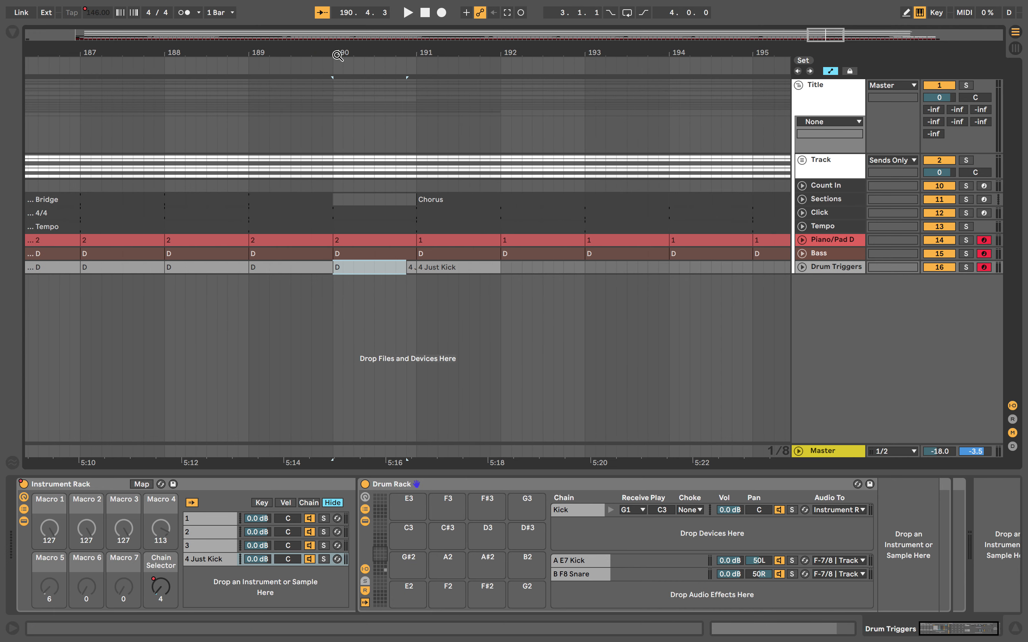
left_click(331, 66)
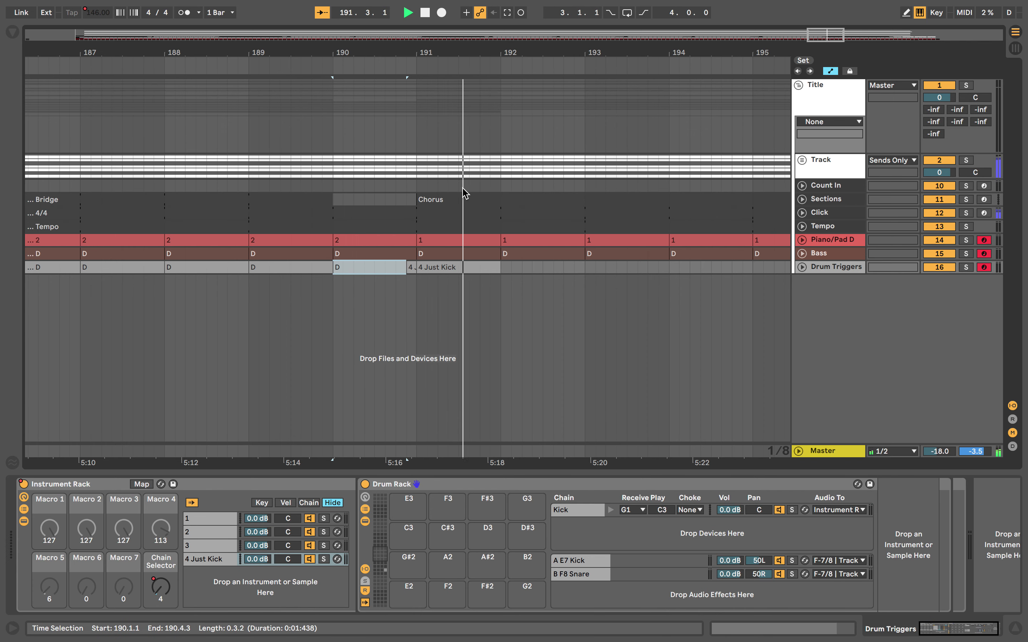
key("space")
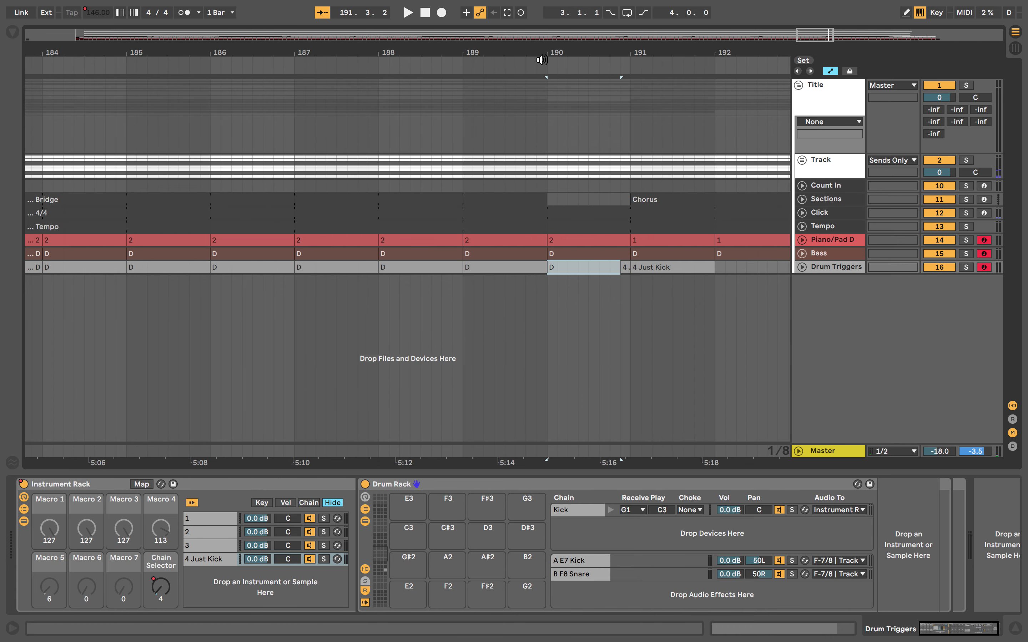
Step: Delete the Drum Triggers D clips from bar 175 up to the short kick clip before the Chorus
left_click_drag(543, 54, 543, 50)
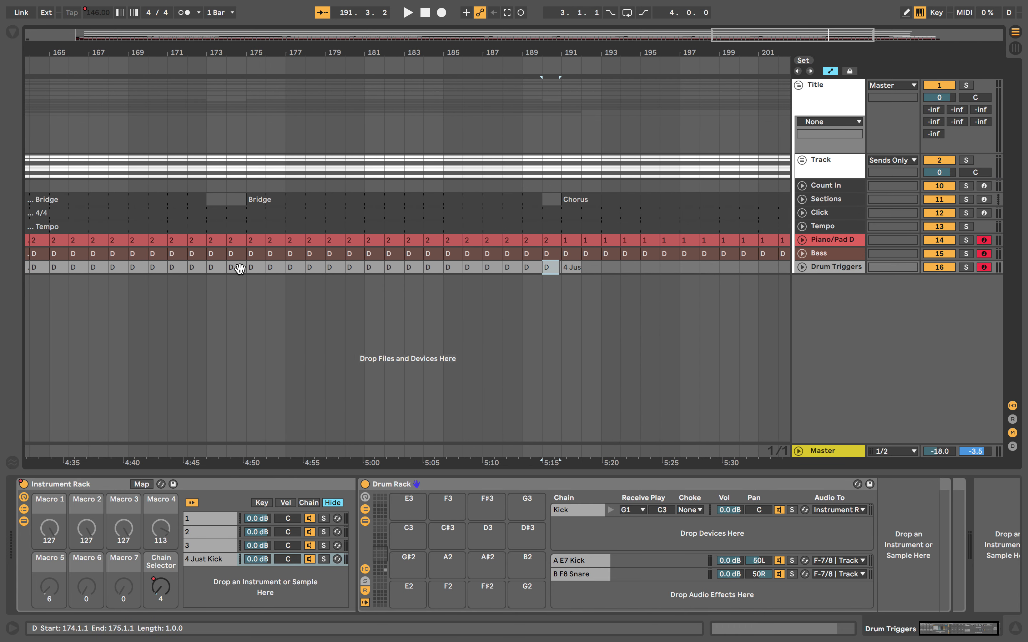
left_click(255, 269, "shift")
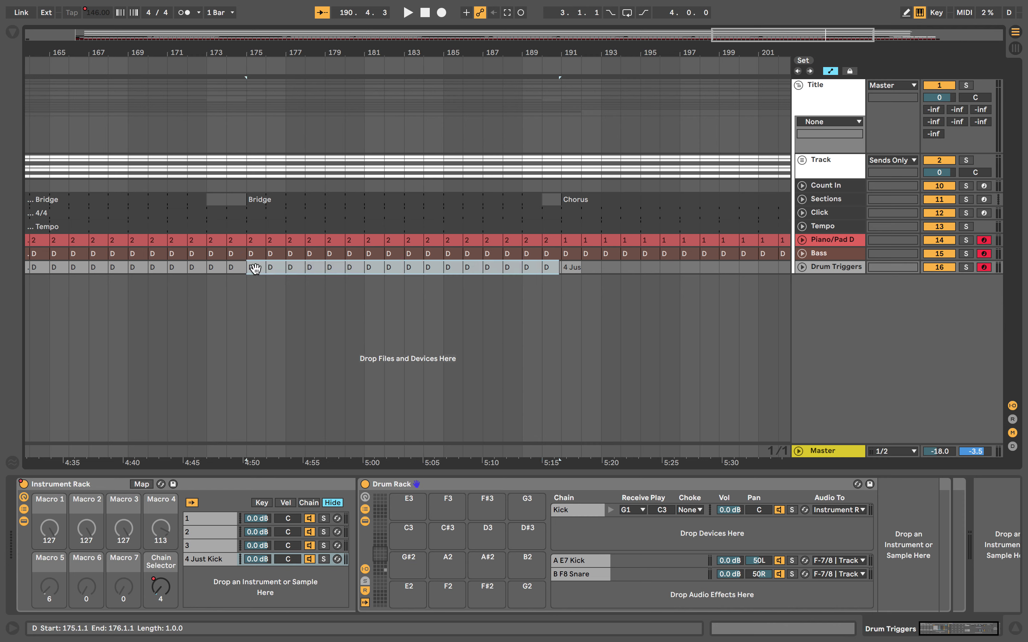
key("Delete")
Step: Move the two 4 Just Kick clips from the Chorus back to the Bridge, with the full-bar clip starting at 175.1.1
left_click_drag(632, 265, 292, 273)
left_click_drag(272, 53, 271, 61)
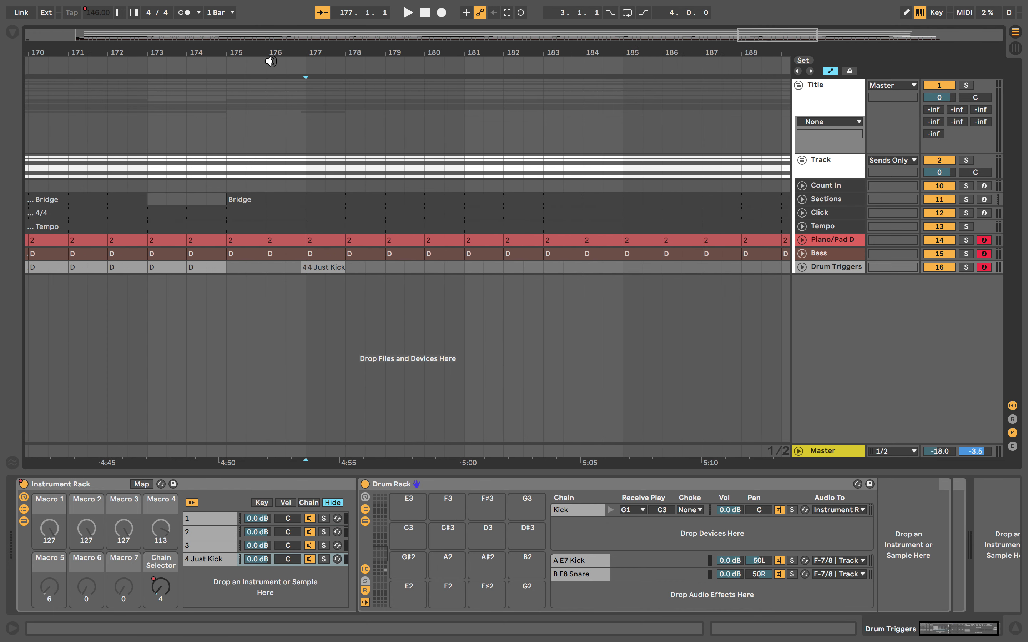
left_click_drag(312, 274, 242, 270)
left_click(218, 67)
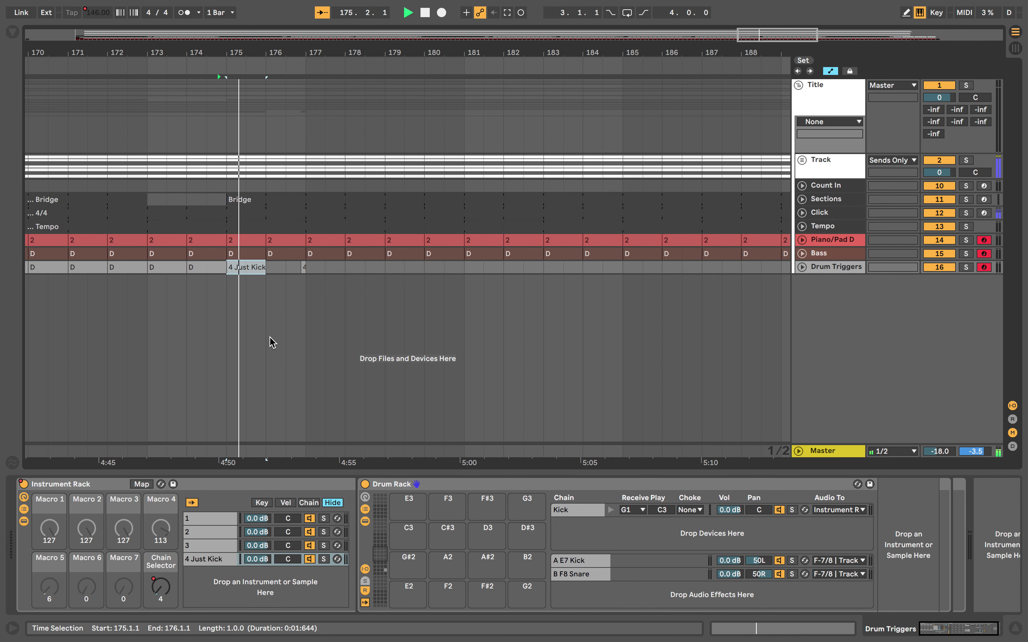
Step: Place the short 4 Just Kick clip directly before bar 175 and trim the bar 174 D clip to end where it starts
left_click(210, 267)
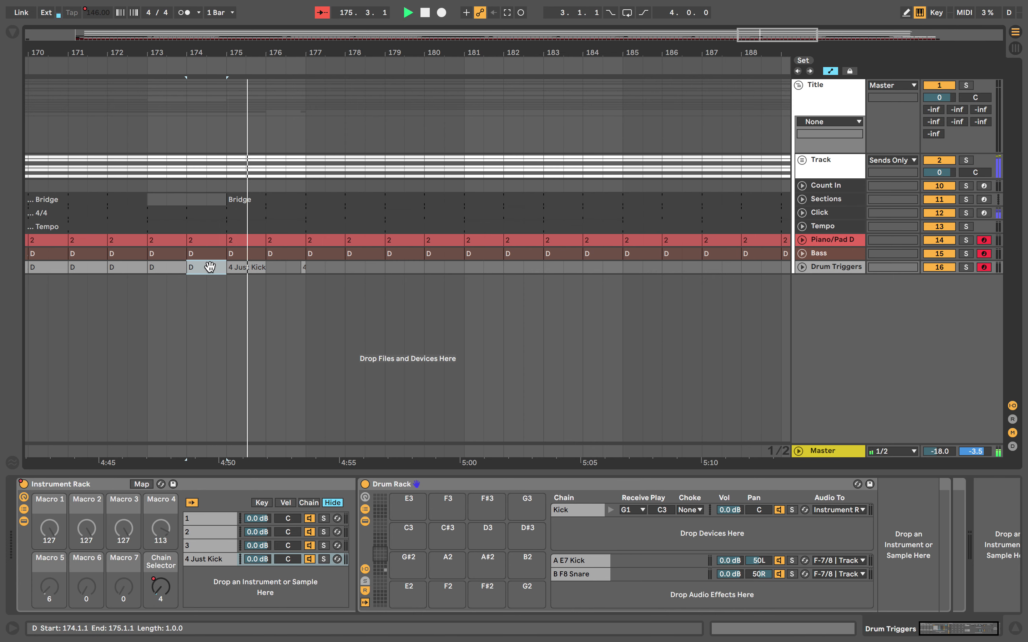
key("space")
key("Delete")
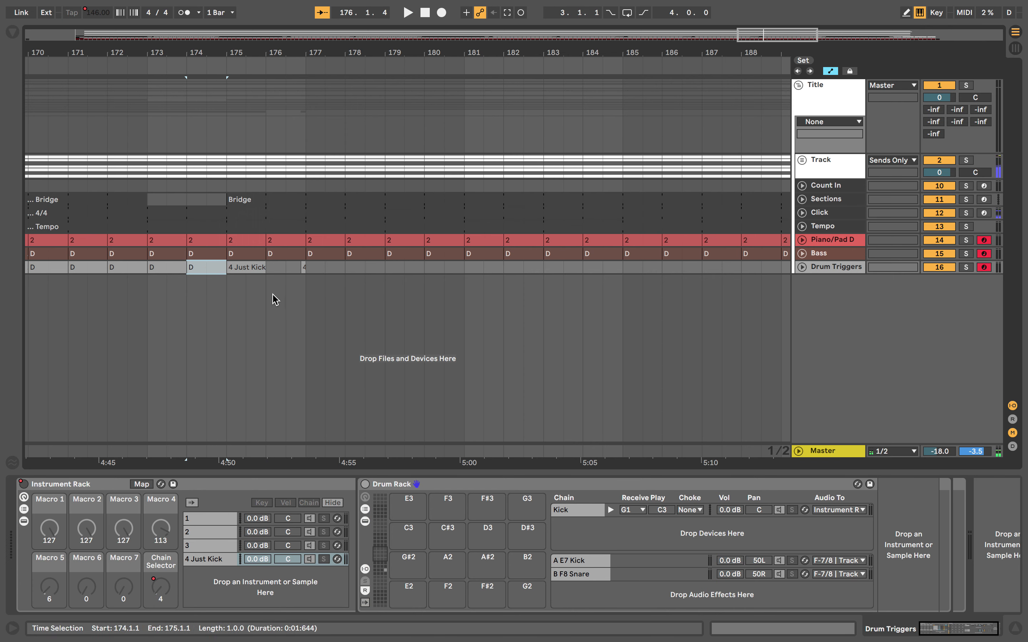
key("ctrl+z")
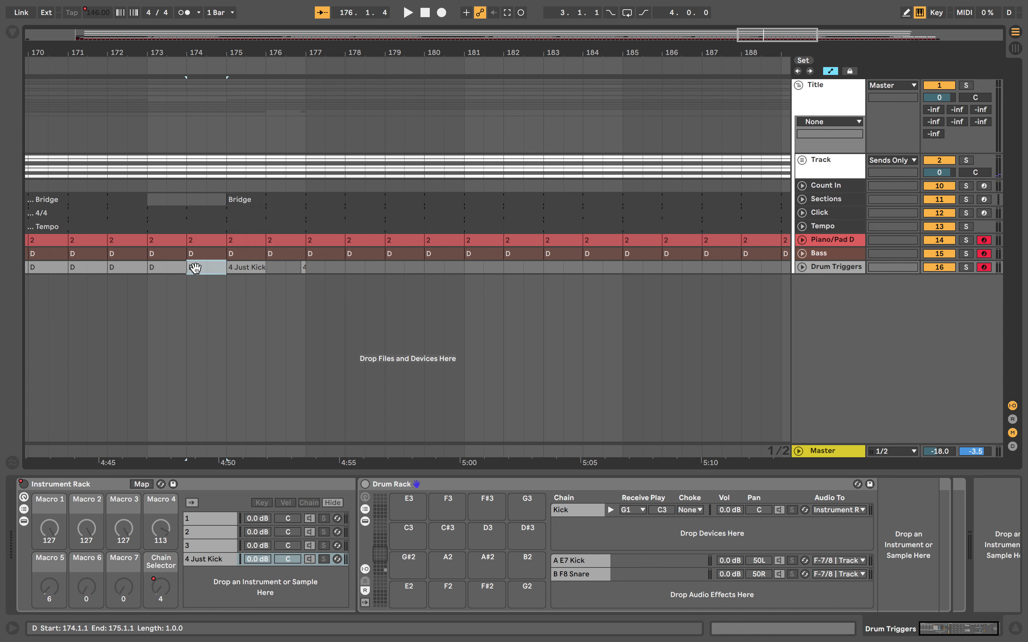
left_click_drag(225, 267, 207, 267)
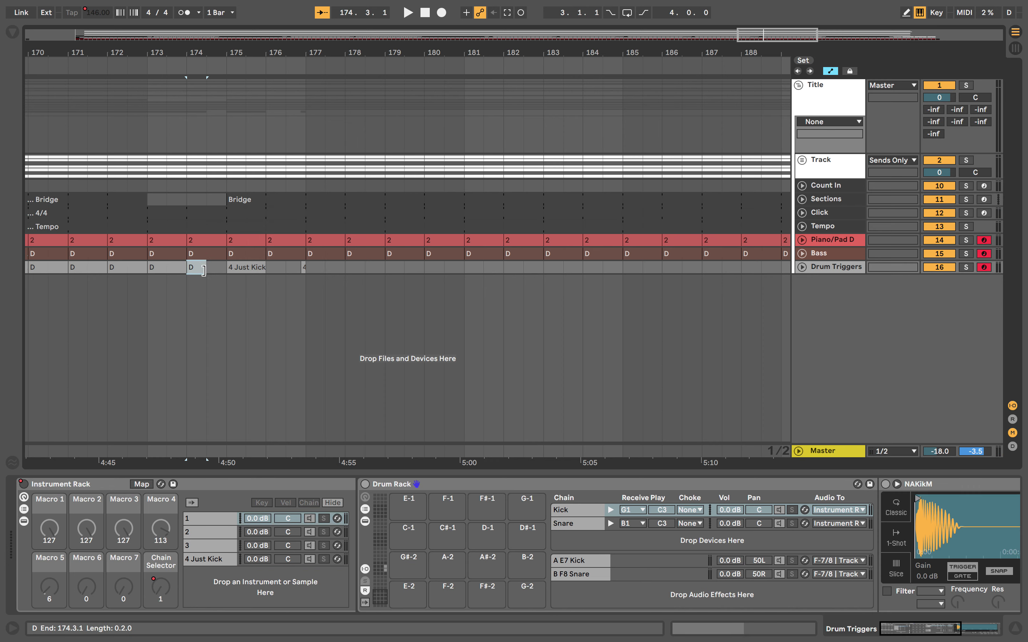
left_click(294, 267)
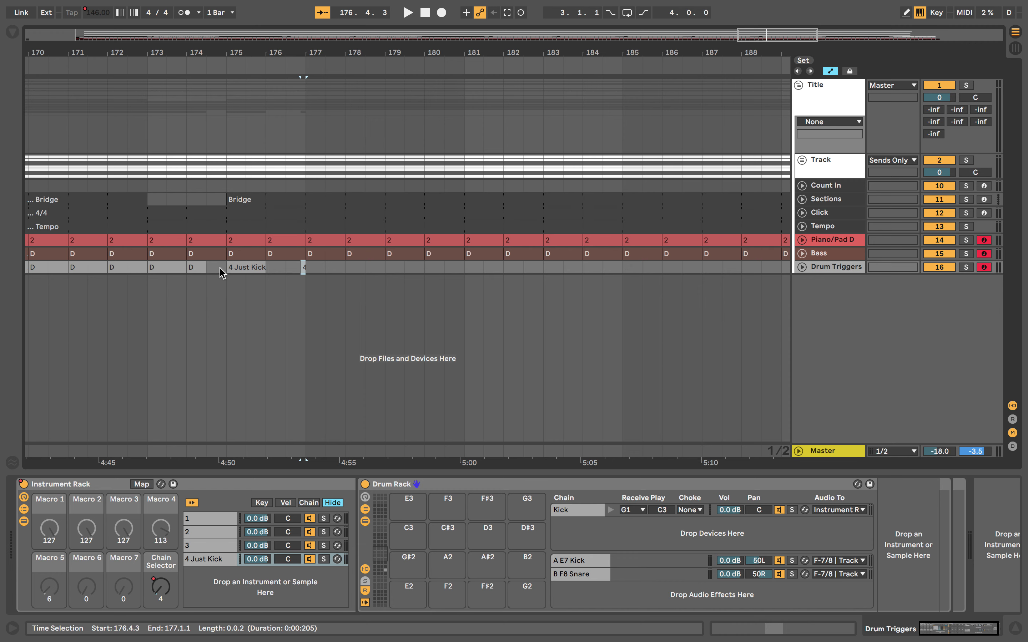
left_click_drag(303, 268, 221, 267)
left_click(329, 267)
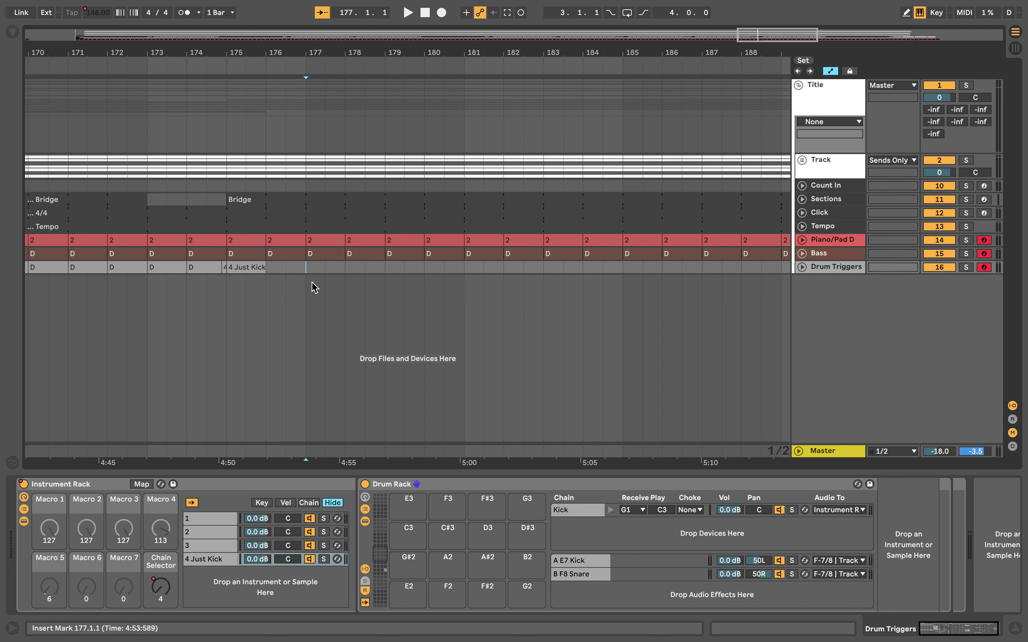
Step: Play back the Bridge entry around bar 175 repeatedly to check the kick clips' timing
left_click(228, 69)
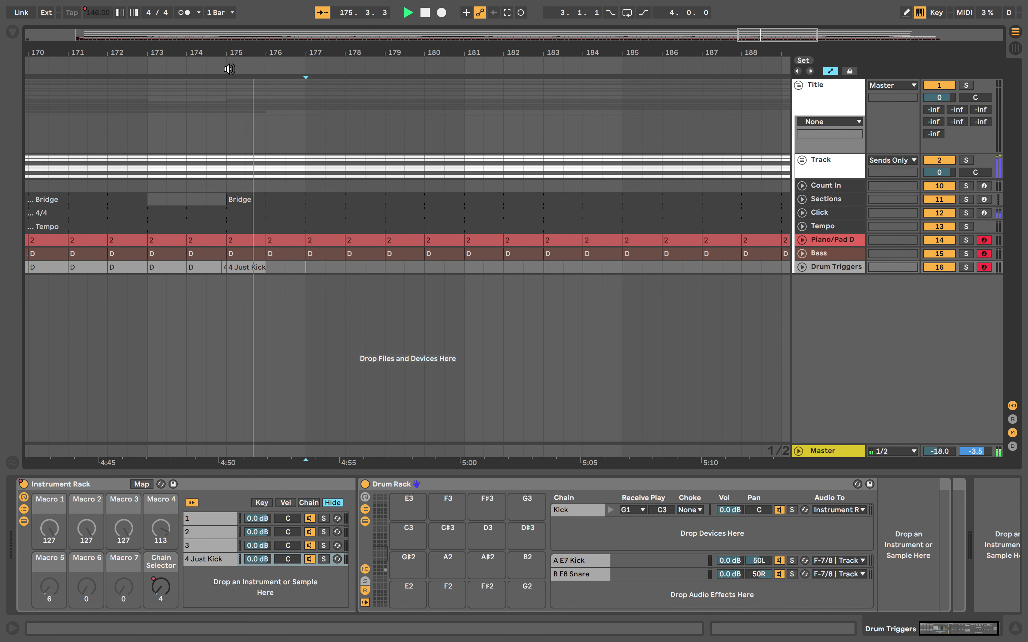
key("space")
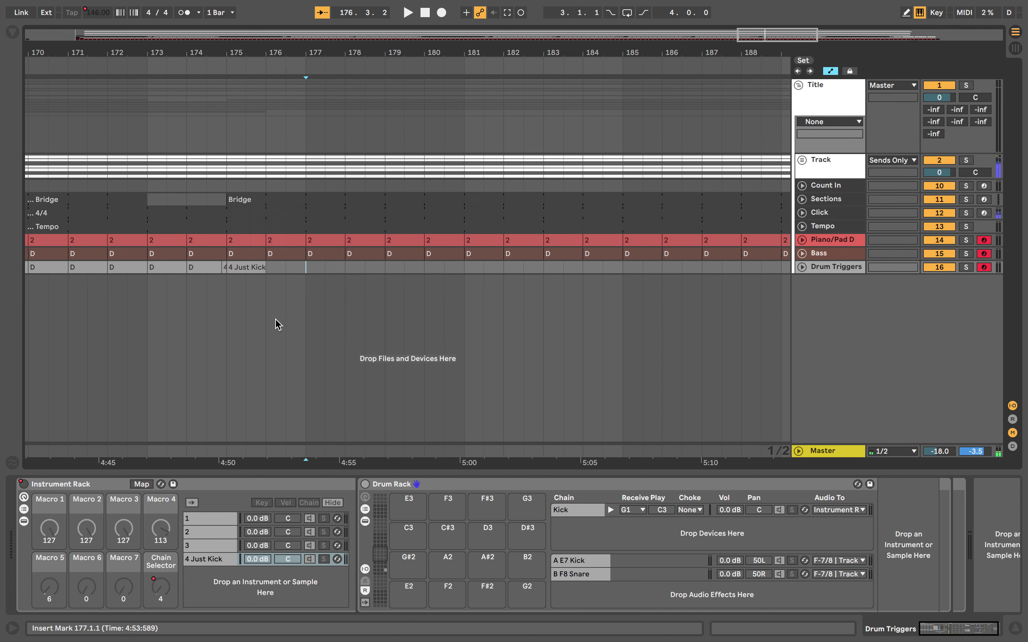
left_click(251, 269)
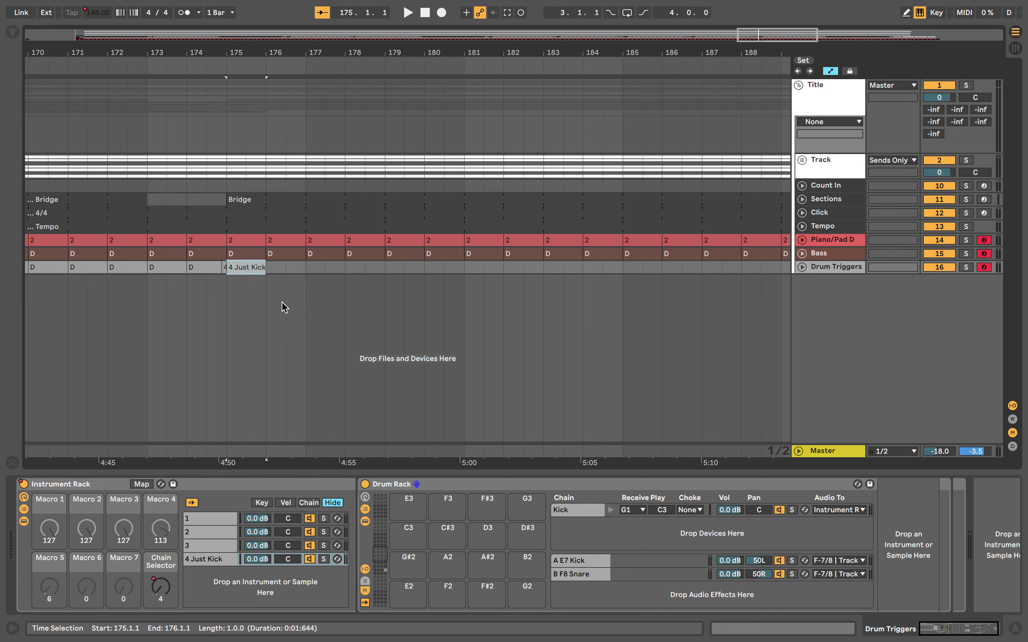
left_click(226, 65)
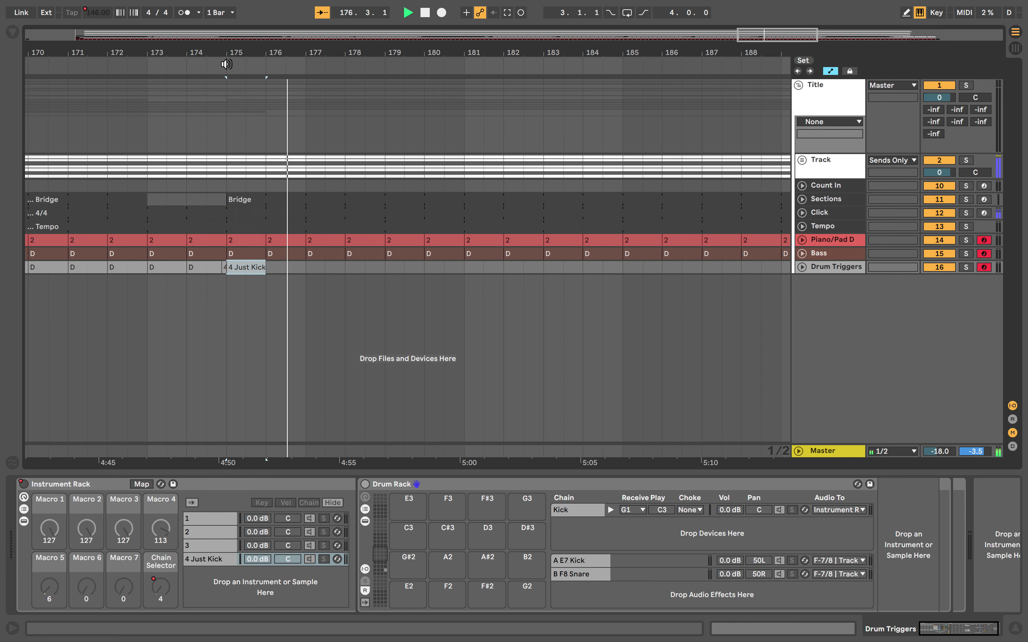
key("space")
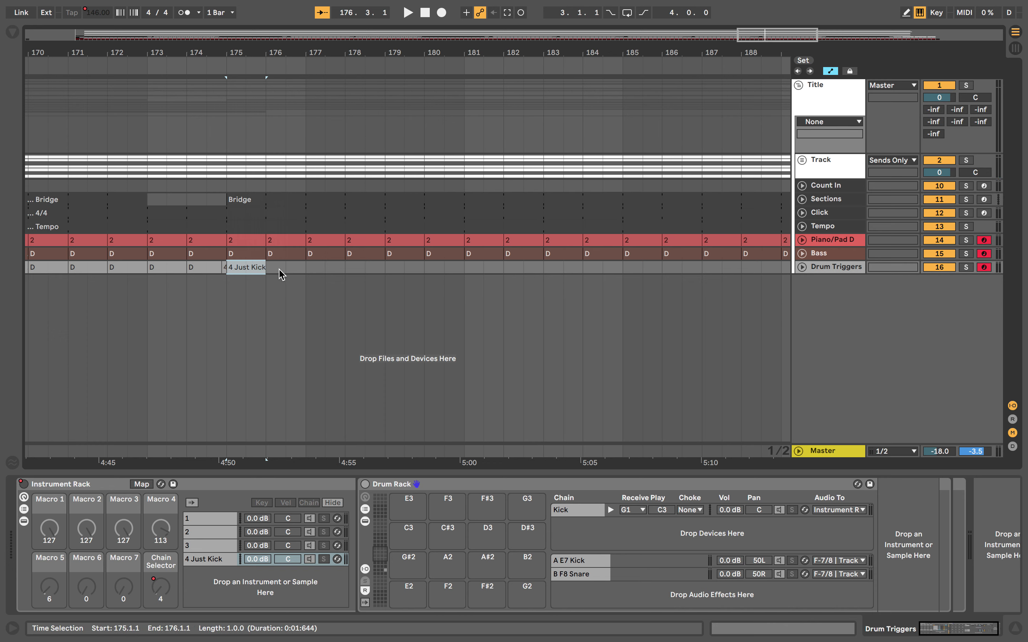
left_click(223, 66)
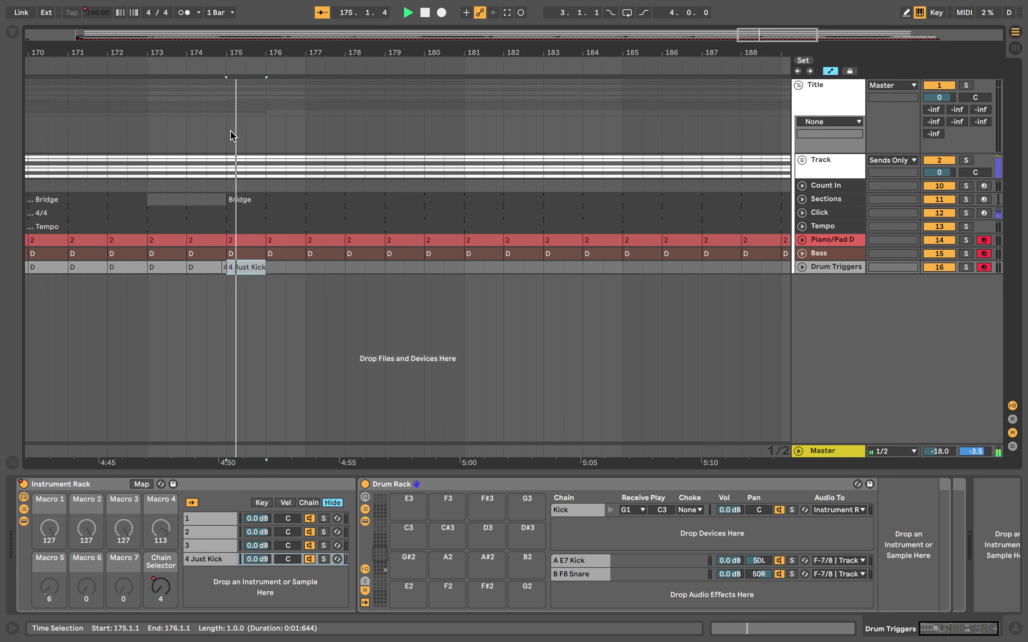
key("space")
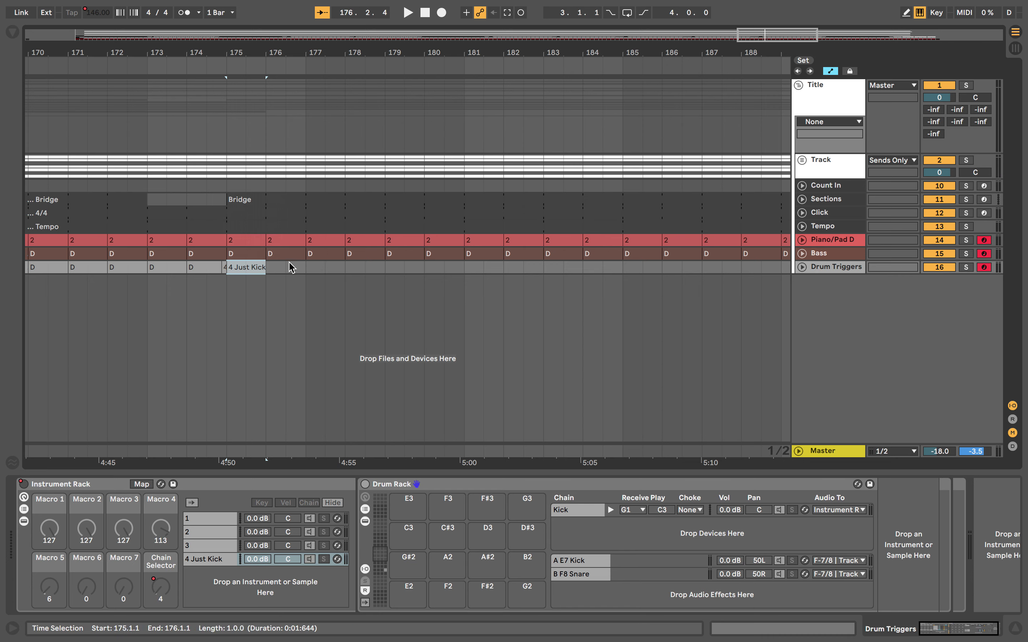
Step: Copy the "1, 1" clip of Drum Triggers from the Session View and paste it into the arrangement at 176.1.1
key("Tab")
scroll(501, 126, "right", 5)
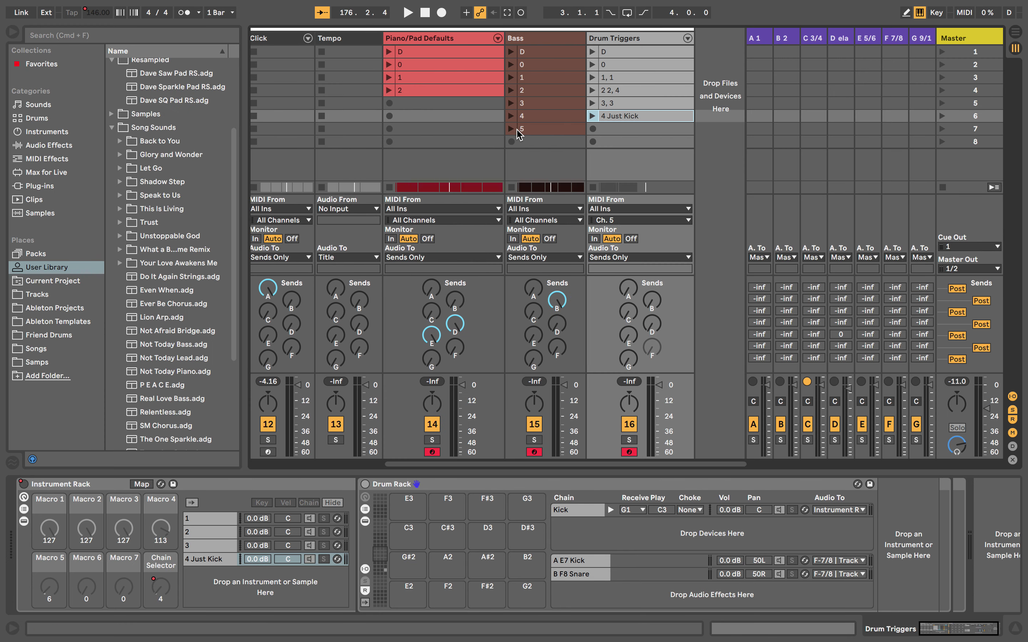
left_click(13, 32)
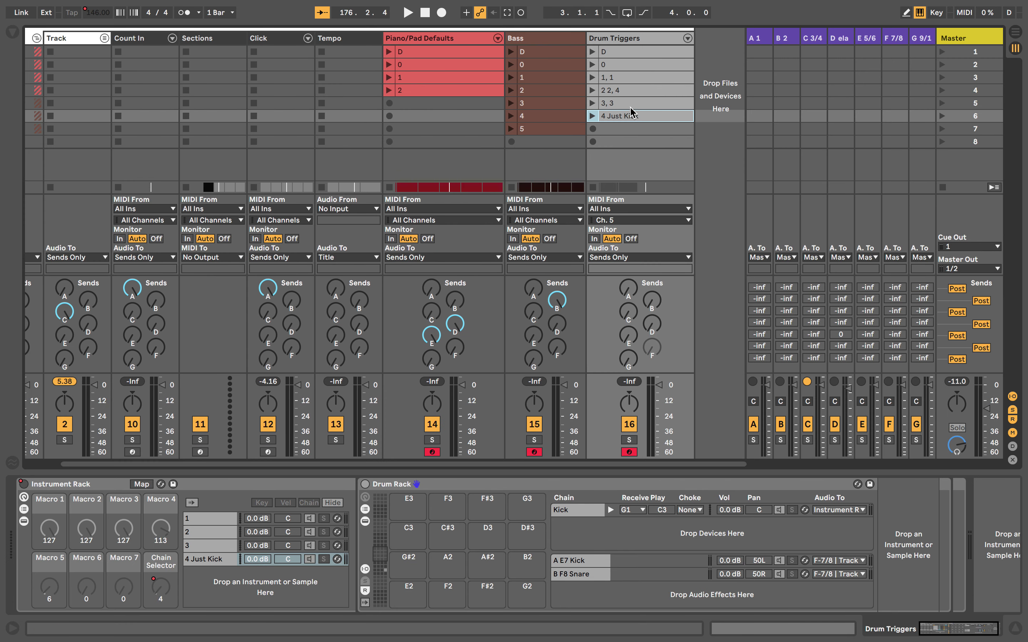
left_click(619, 78)
key("Tab")
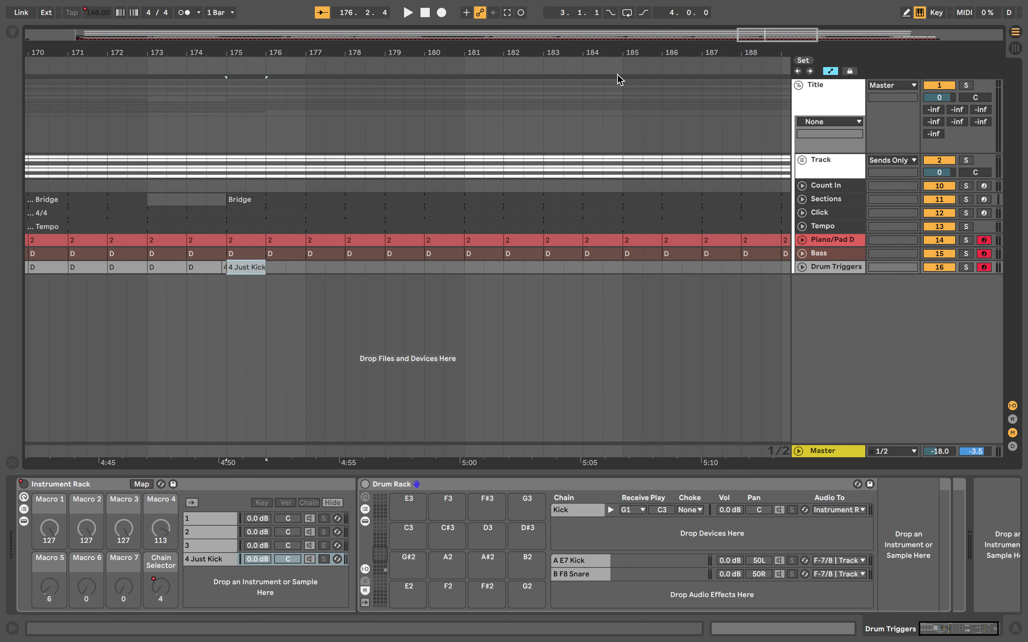
left_click(270, 270)
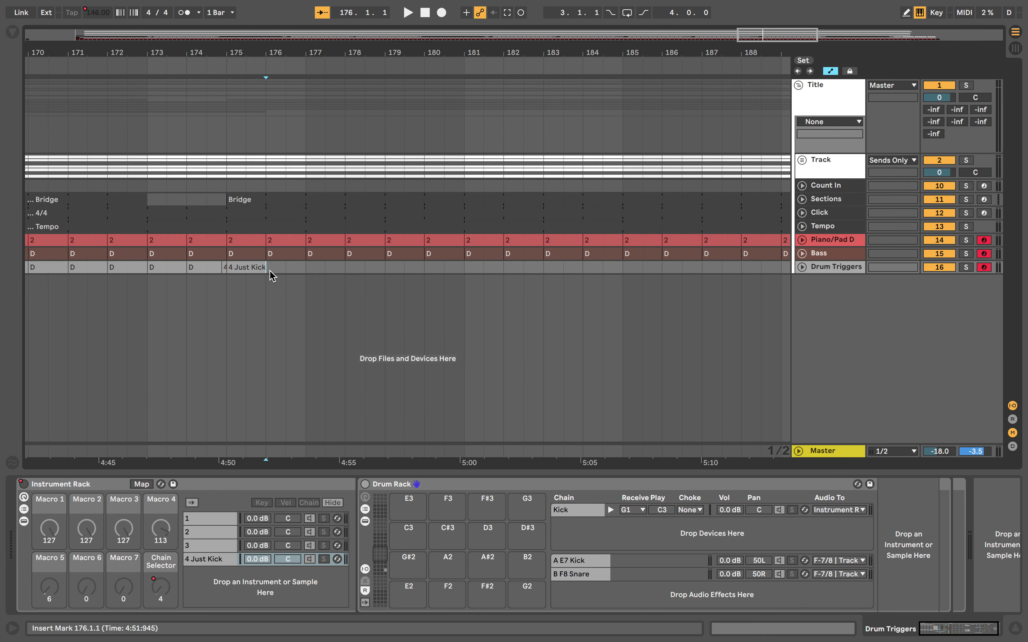
key("ctrl+v")
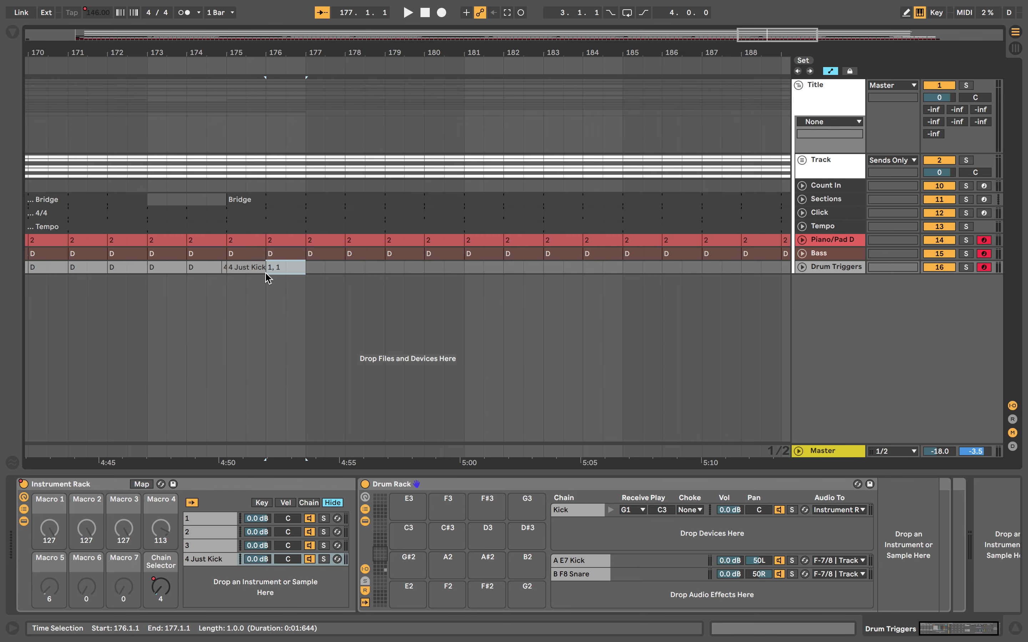
Step: Trim the start of the "1, 1" clip to 176.3.1 and place a copy of the bar 175 4 Just Kick clip at 176.1.1
left_click_drag(268, 270, 277, 272)
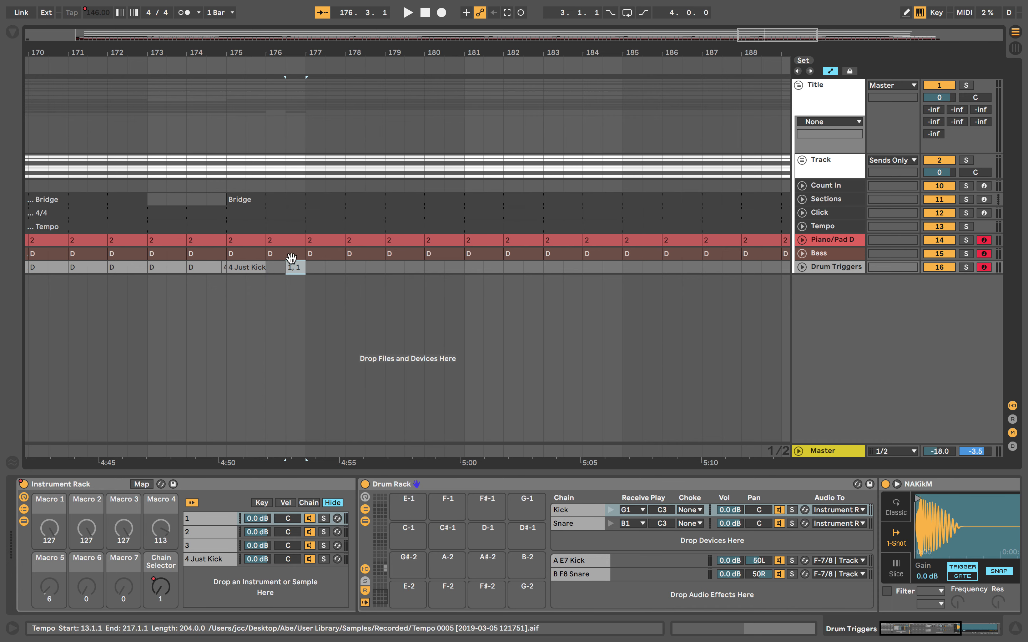
left_click(248, 269)
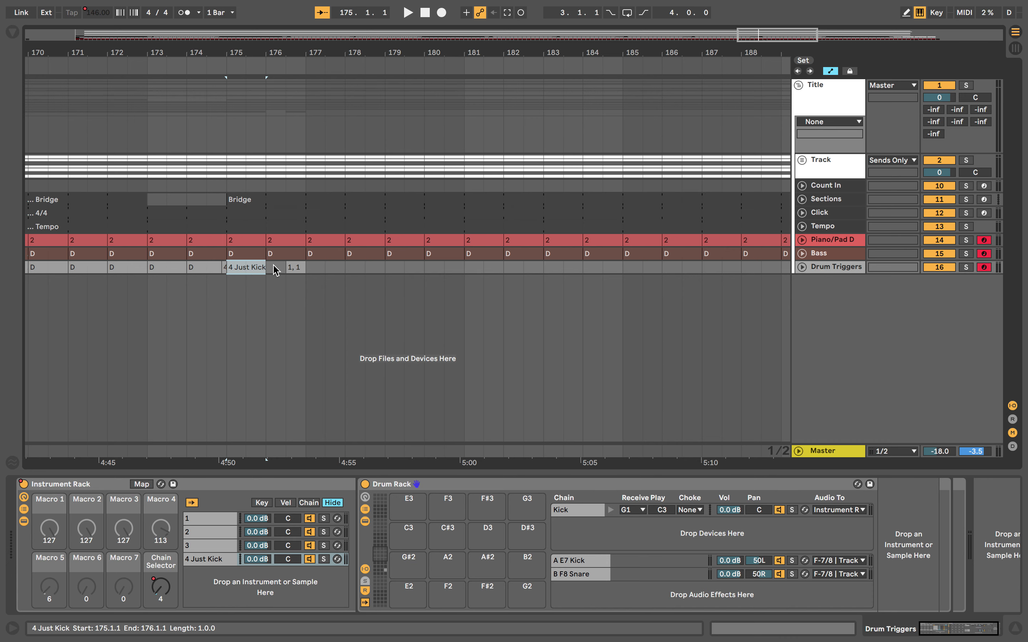
left_click(310, 268)
key("ctrl+v")
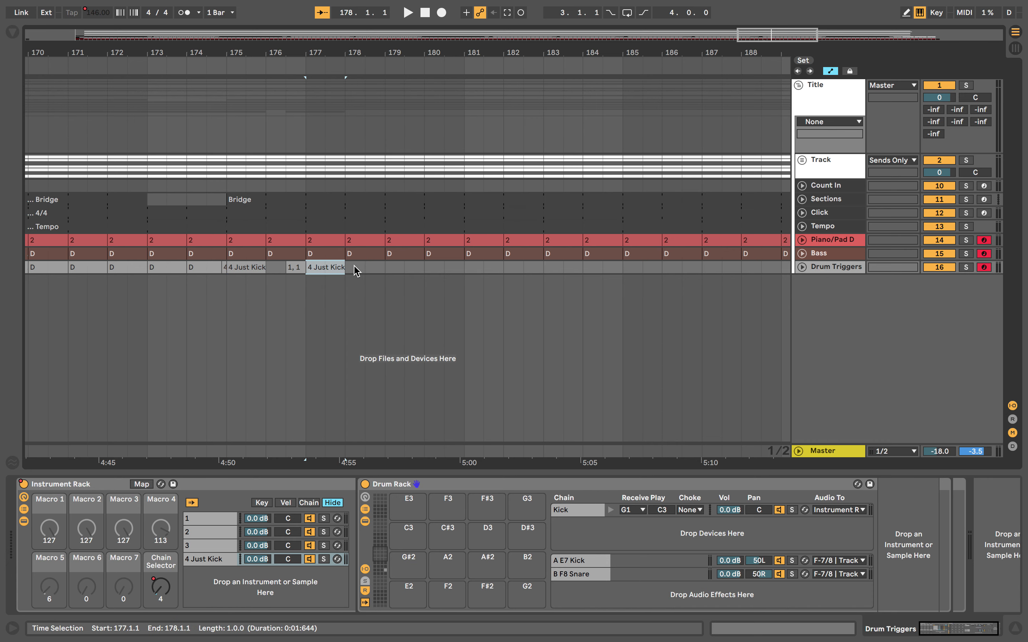
left_click_drag(322, 269, 280, 274)
left_click_drag(285, 53, 285, 59)
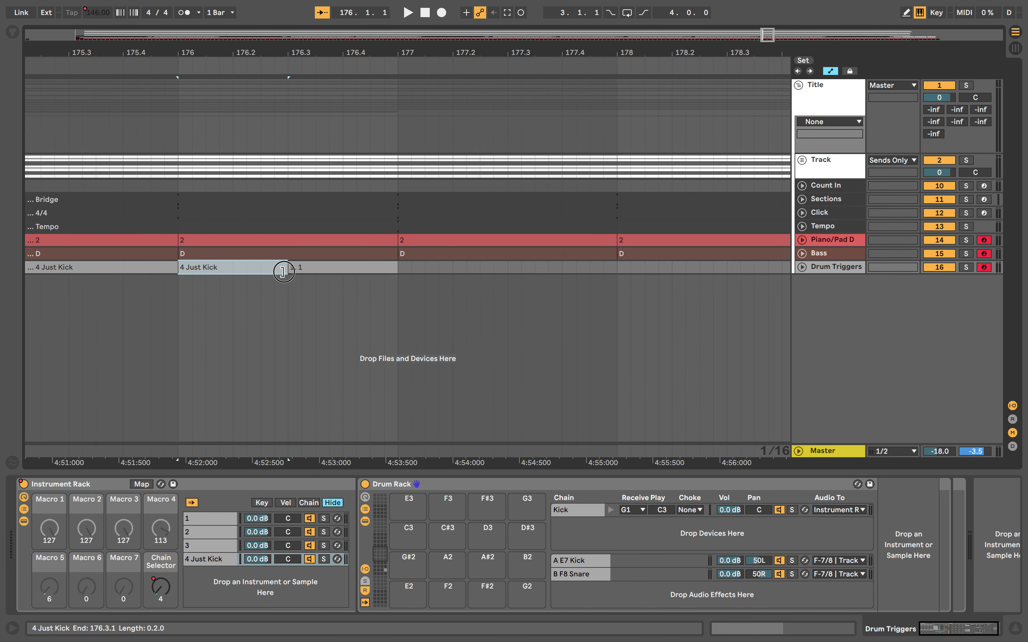
Step: Move the "1, 1" clip to start at 176.2.3, end the 4 Just Kick clip there, and play back bar 176
left_click_drag(283, 272, 232, 270)
left_click(305, 269)
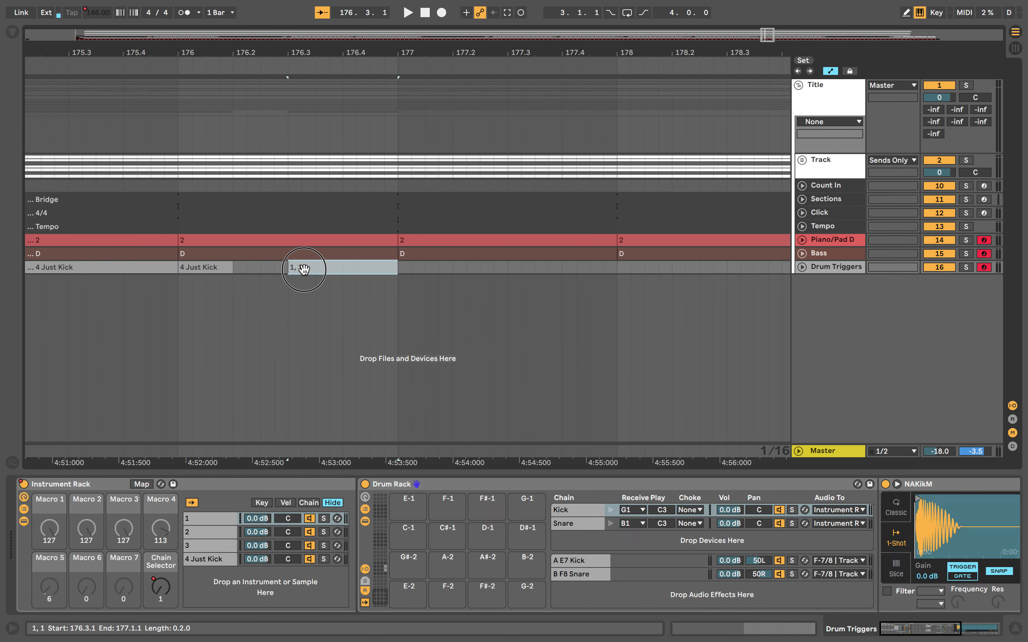
left_click_drag(304, 269, 260, 269)
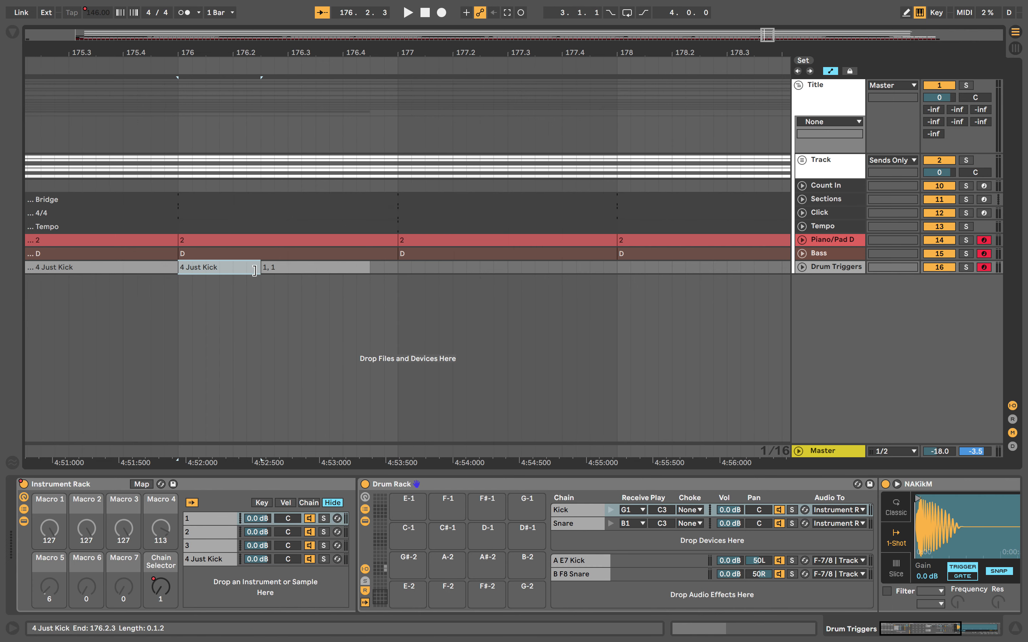
left_click(181, 67)
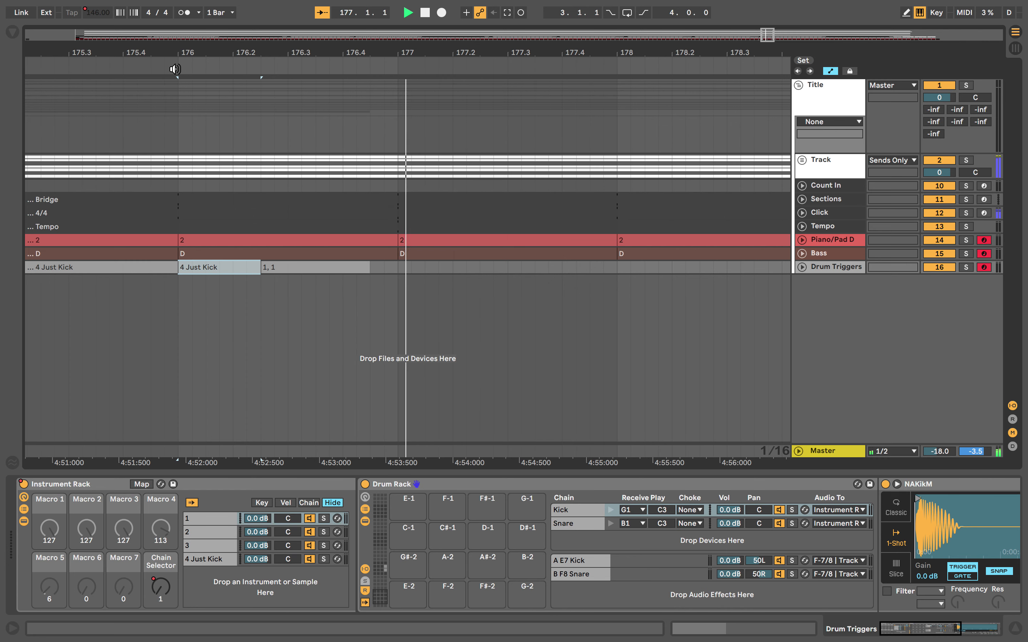
key("space")
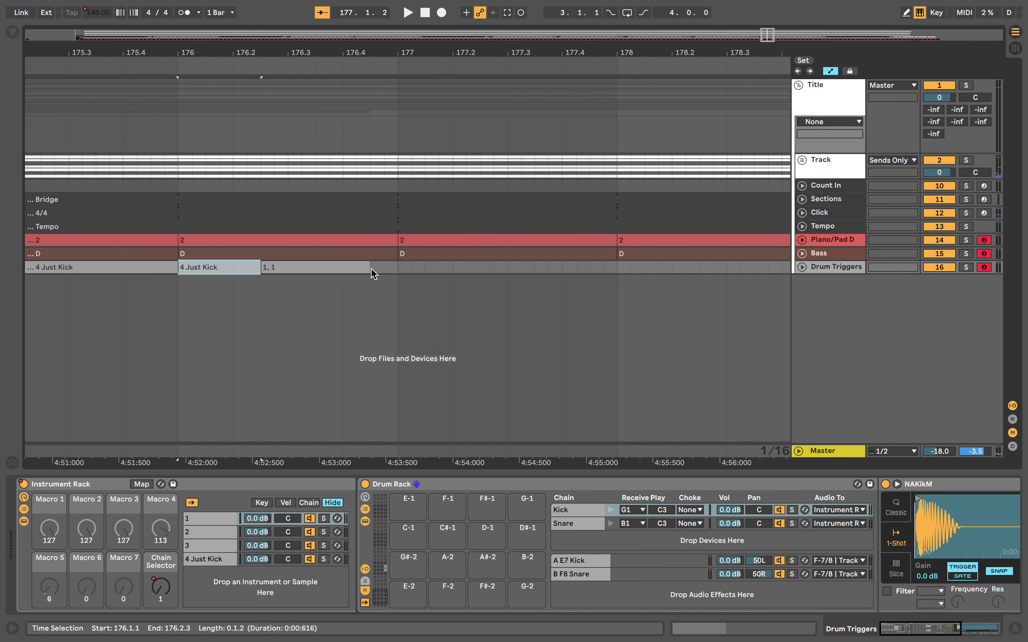
Step: Extend the "1, 1" clip to 177.3.1 and show the Instrument Rack's Chain Selector automation on the Drum Triggers track
left_click_drag(370, 269, 508, 272)
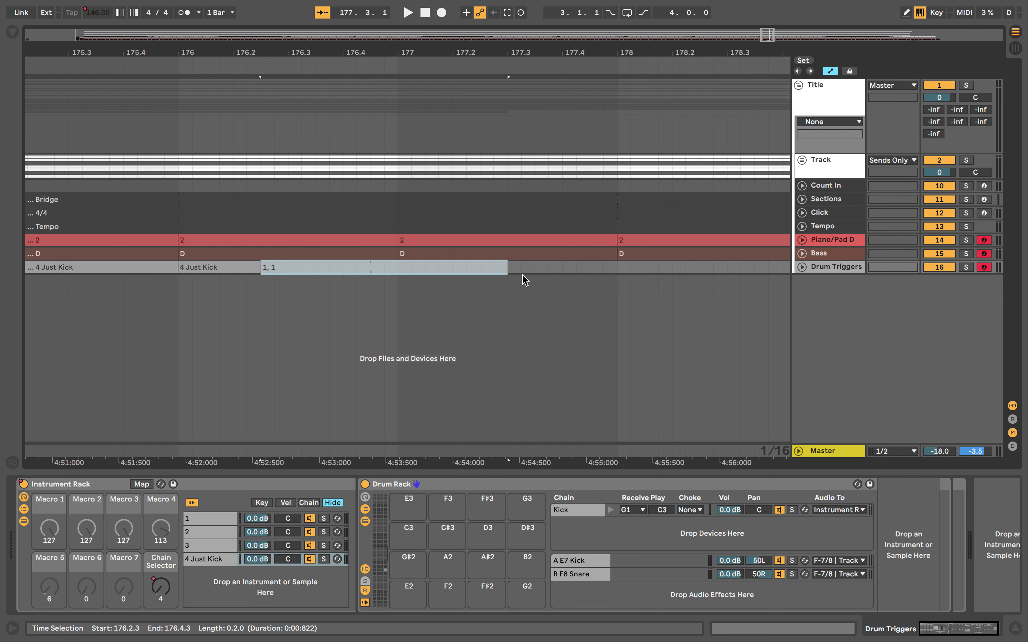
left_click(802, 267)
left_click(831, 280)
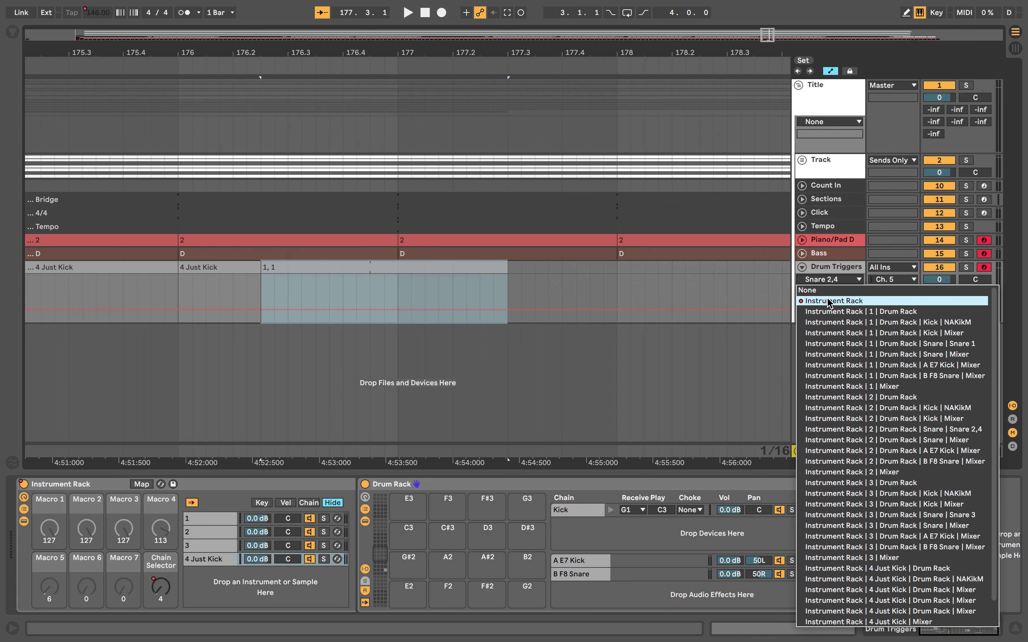
left_click(830, 300)
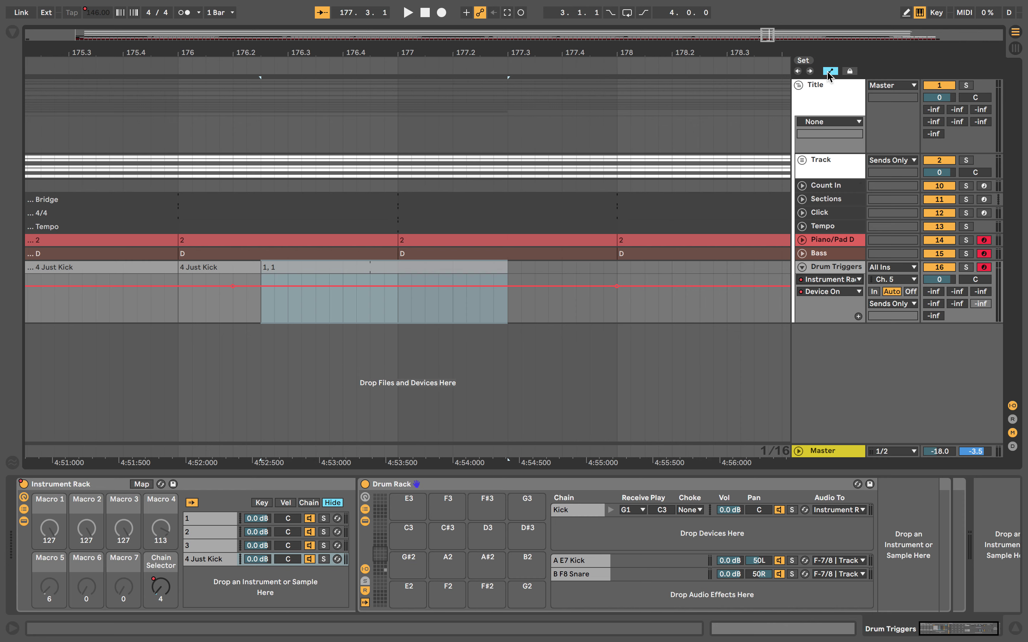
left_click(822, 293)
left_click(812, 382)
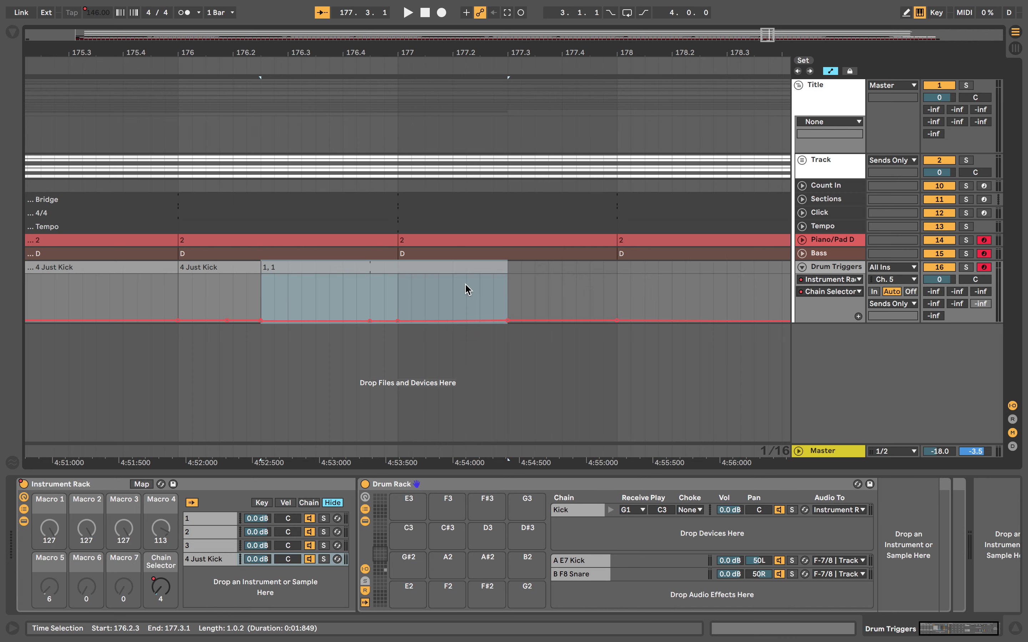
left_click(530, 292)
Step: Shorten the "1, 1" clip to end at 176.4.3, then duplicate it and undo the duplication
left_click_drag(506, 267, 369, 269)
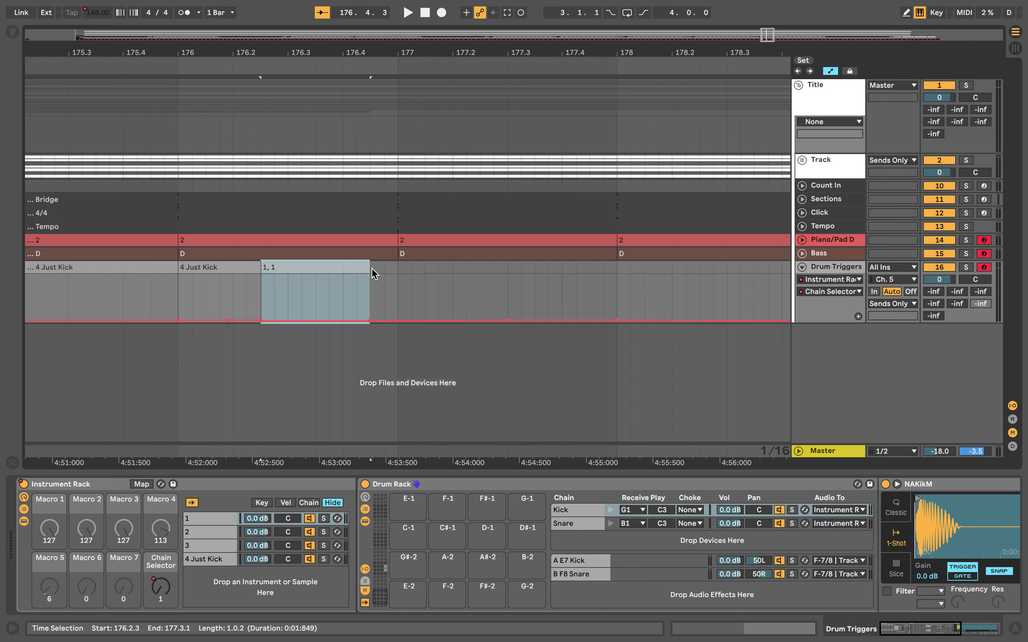
key("ctrl+d")
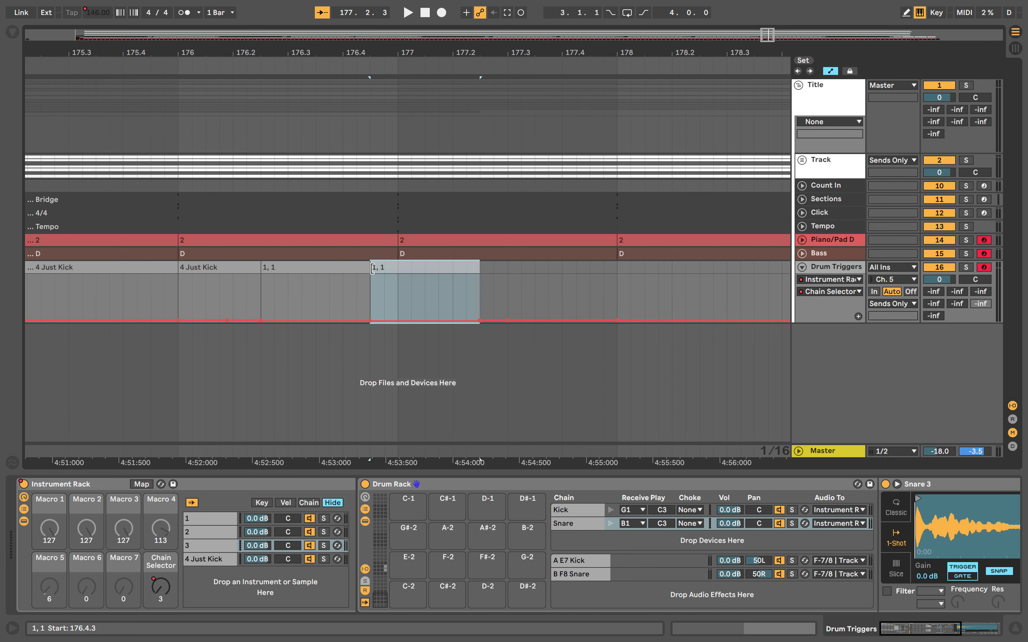
left_click(373, 271)
key("ctrl+z")
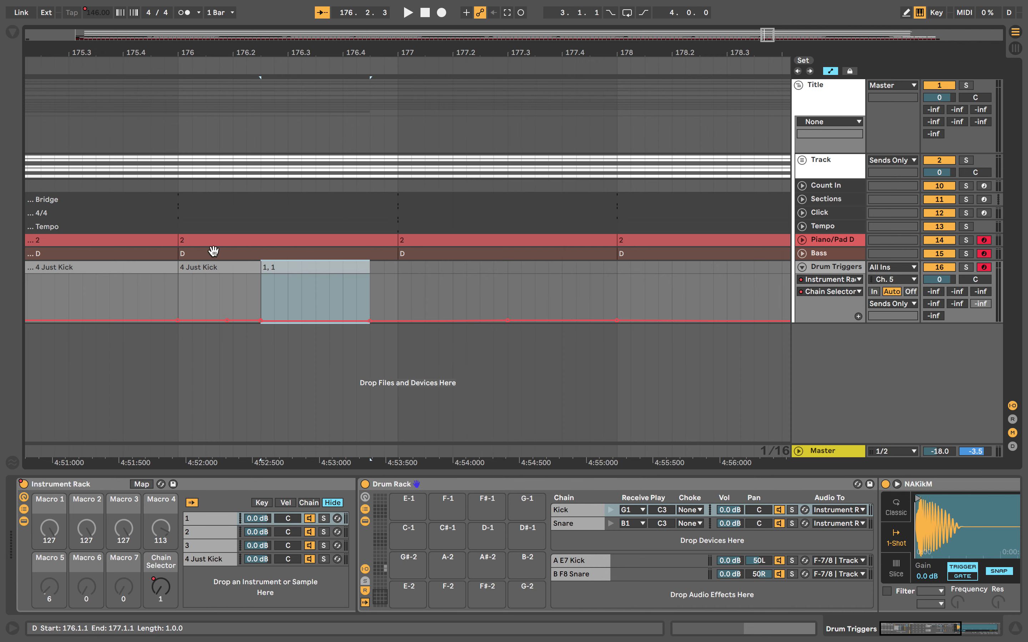
Step: Place a copy of the bar 176 4 Just Kick clip at 176.4.3, ending at 177.1.1, and play back from bar 176
left_click(237, 272)
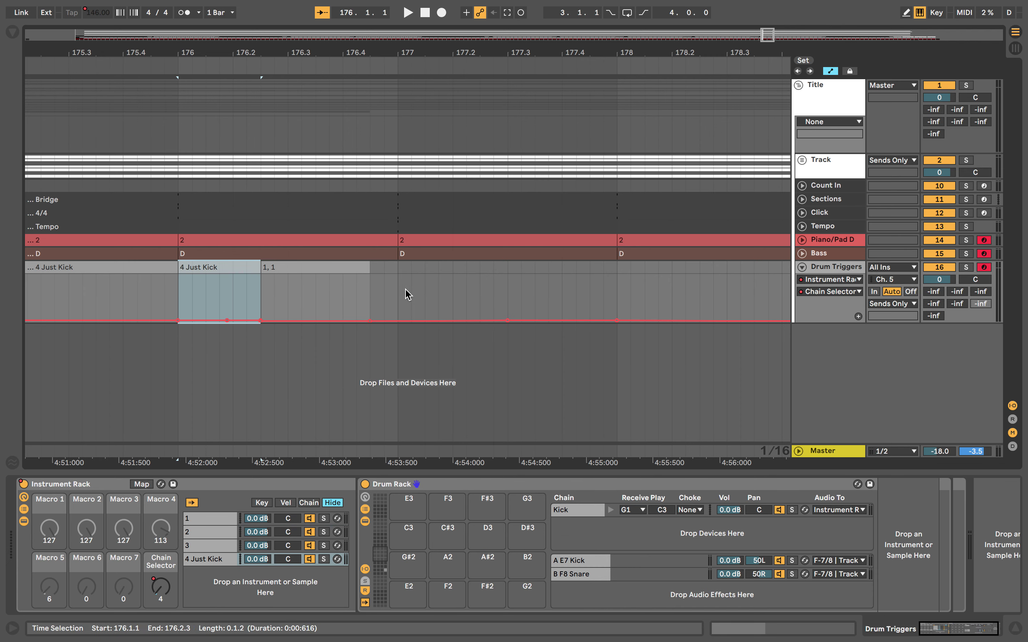
left_click(370, 270)
key("ctrl+v")
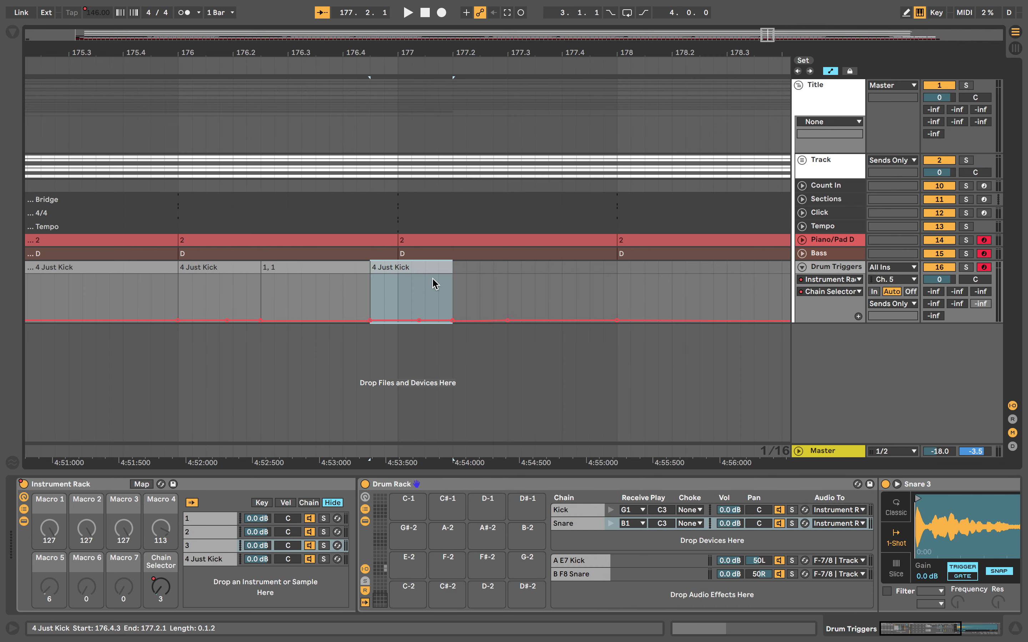
left_click_drag(441, 268, 402, 277)
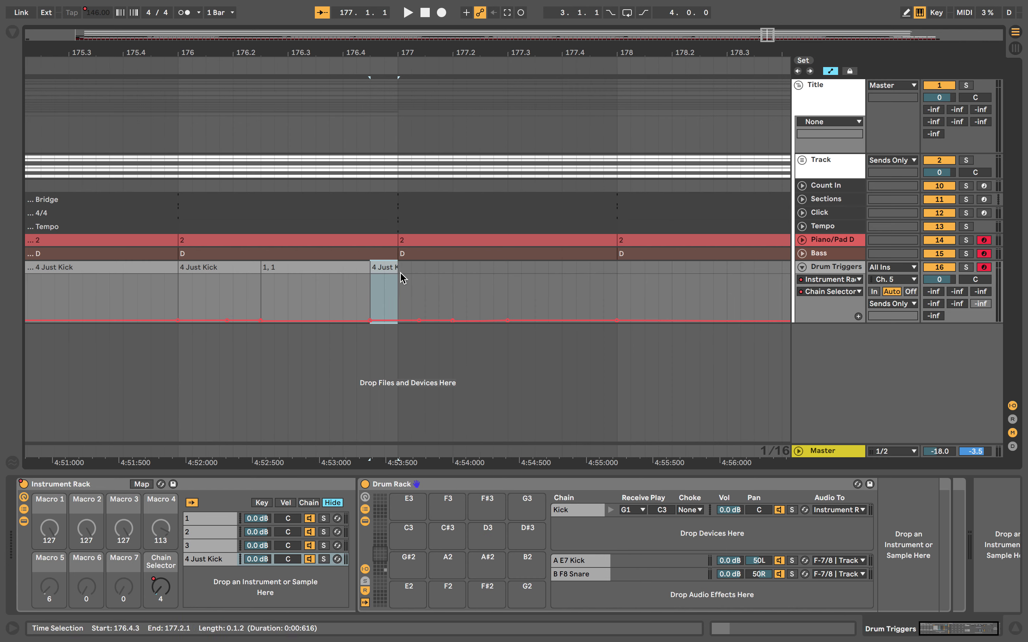
left_click(437, 293)
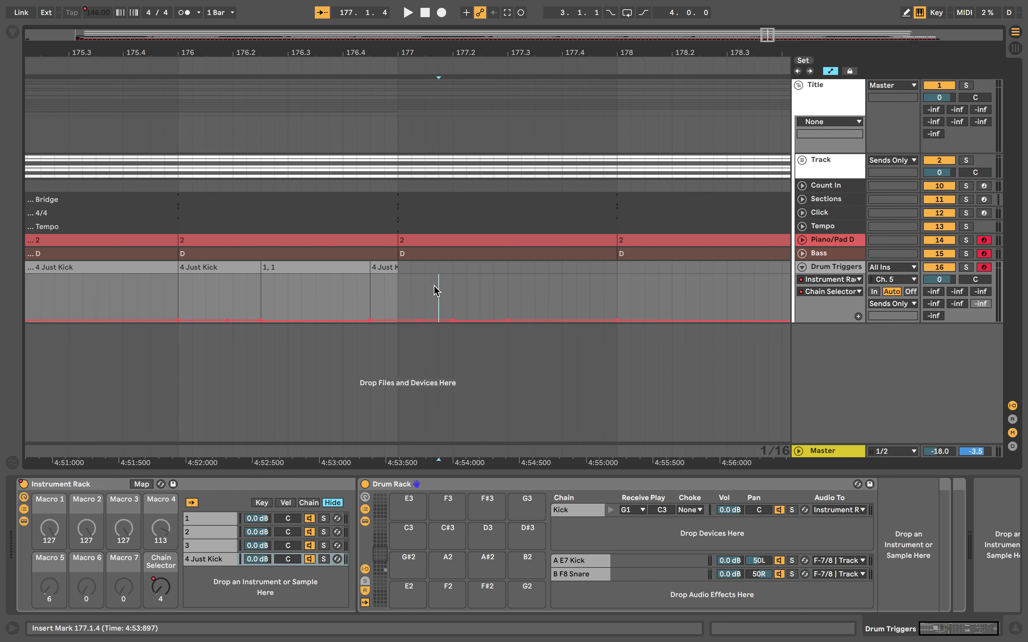
left_click(180, 67)
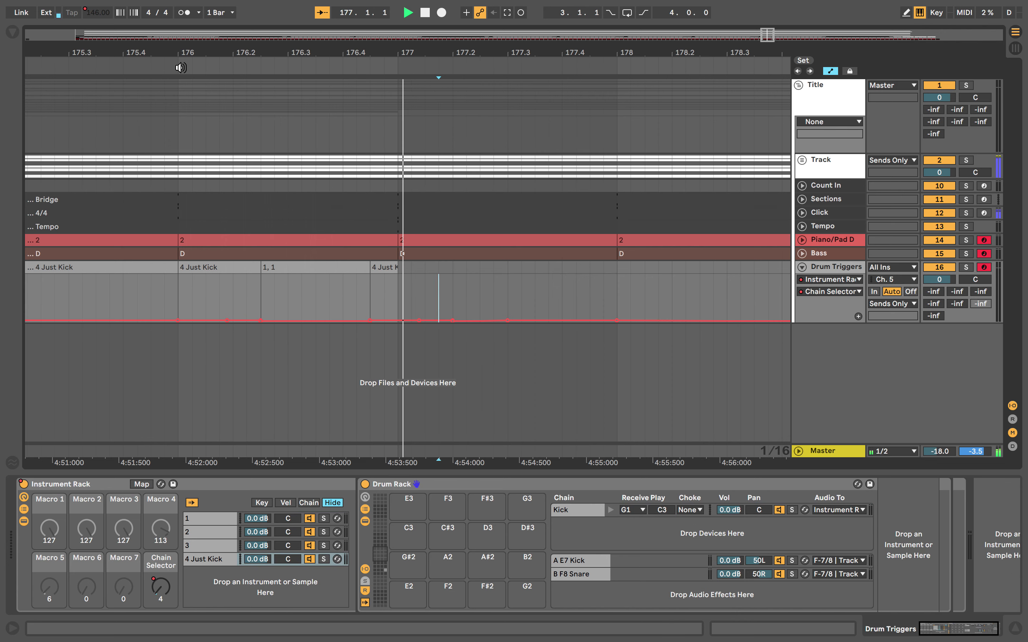
key("space")
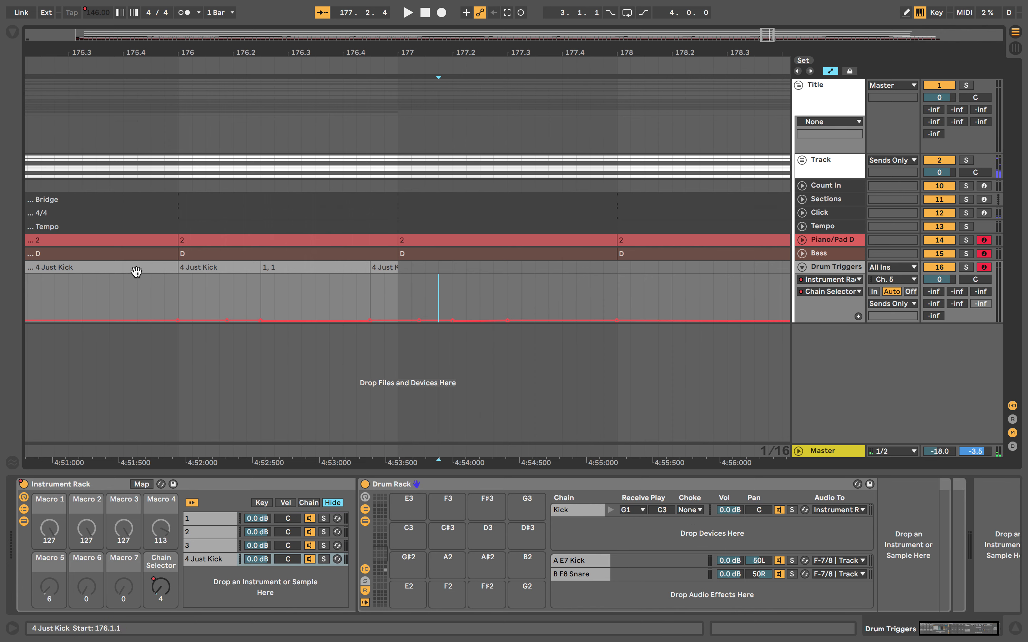
Step: Copy the full-bar 4 Just Kick clip from bar 175 to 177.1.1 and play back from there
left_click(102, 268)
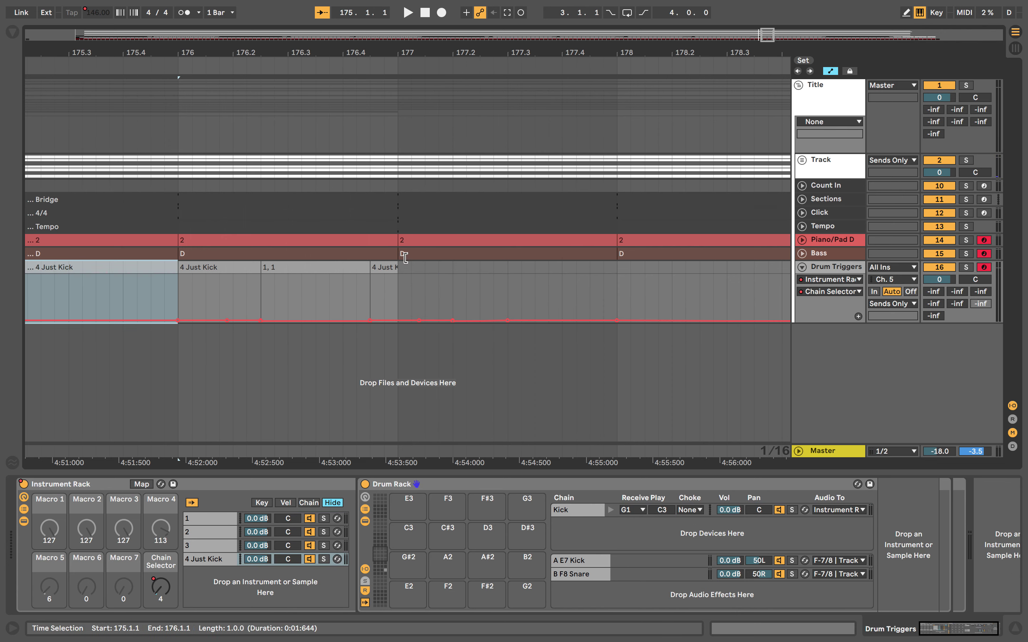
left_click(400, 269)
key("ctrl+v")
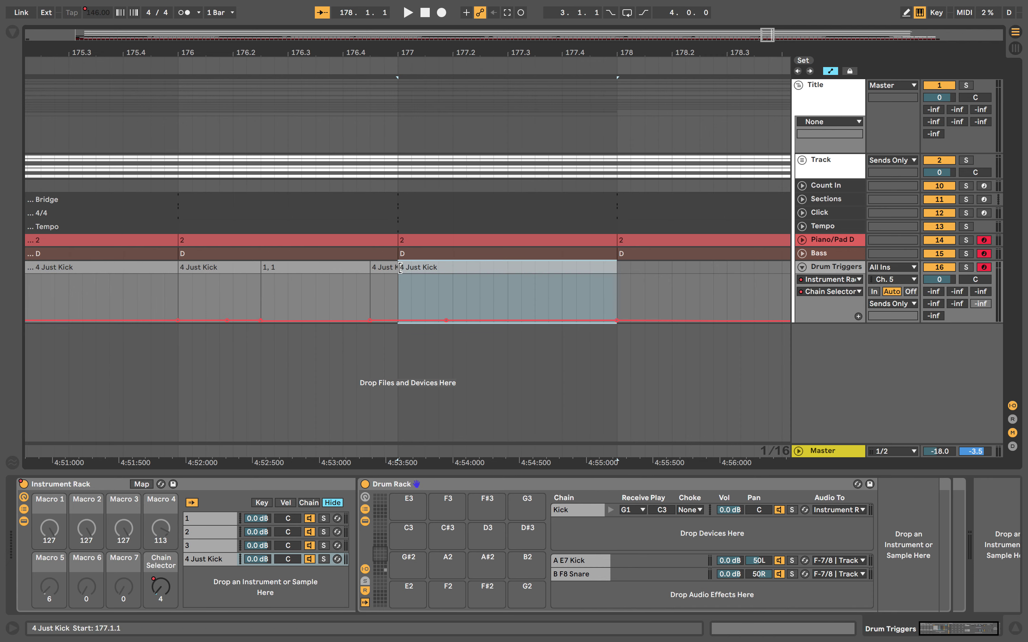
left_click(395, 64)
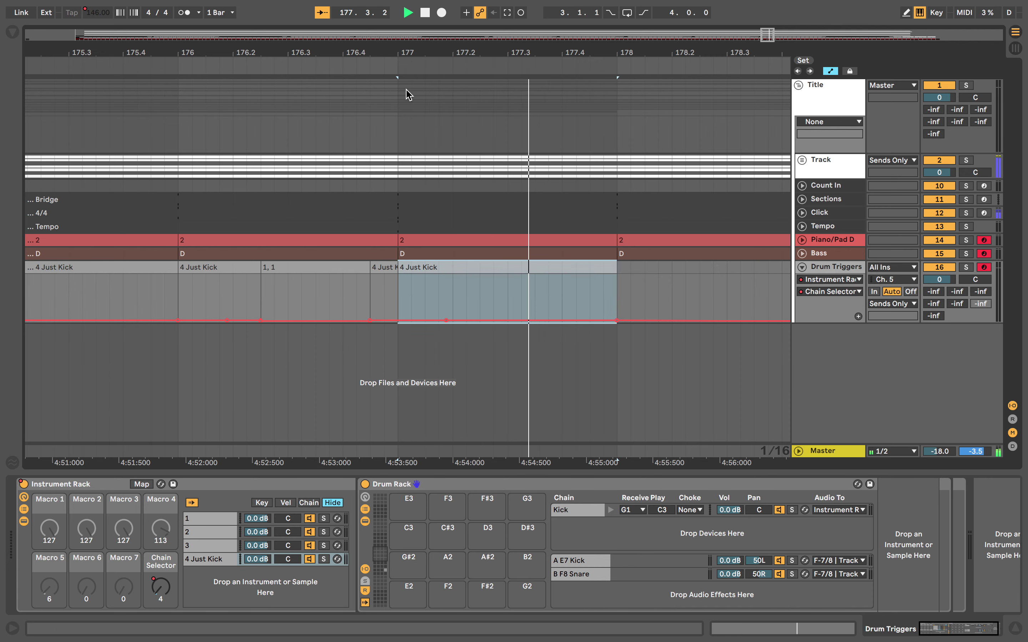
key("space")
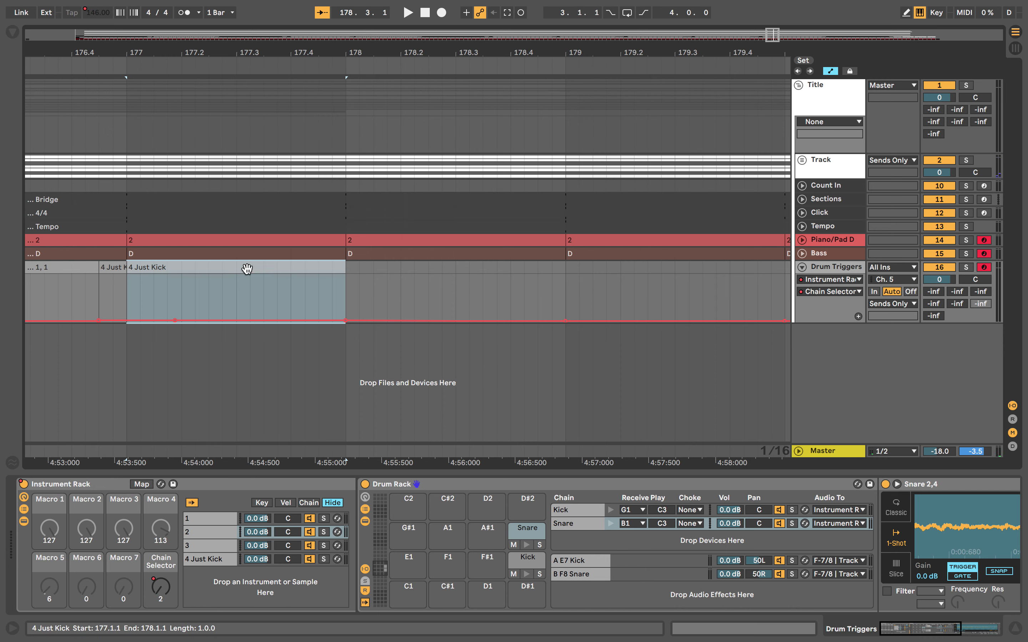
Step: Duplicate the bar 177 4 Just Kick clip to bar 178 and trim the duplicate's end to 178.2.4
key("ctrl+d")
key("shift+Left")
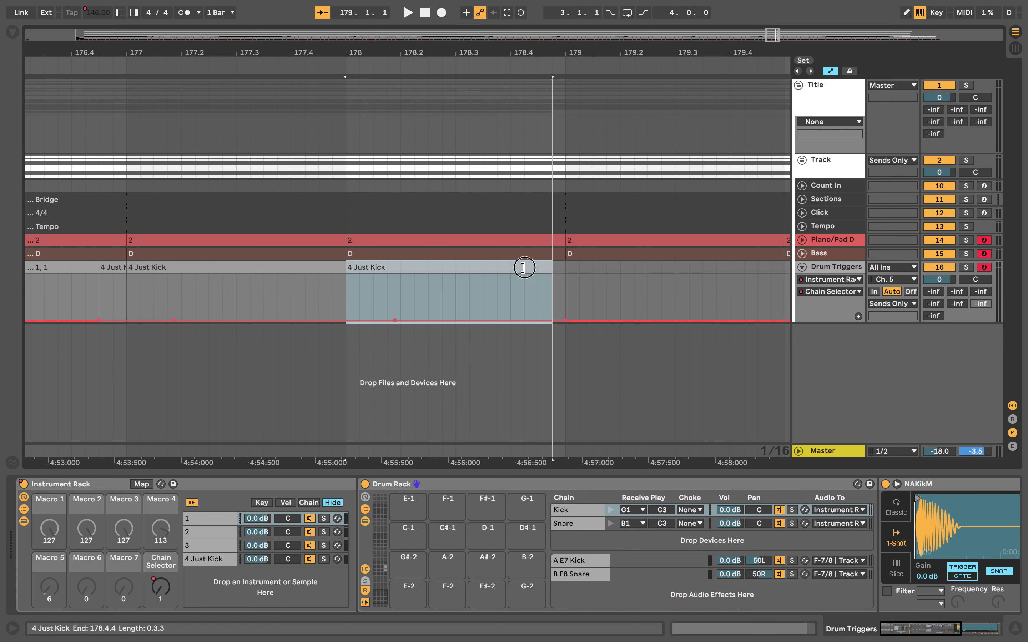
left_click_drag(524, 268, 442, 270)
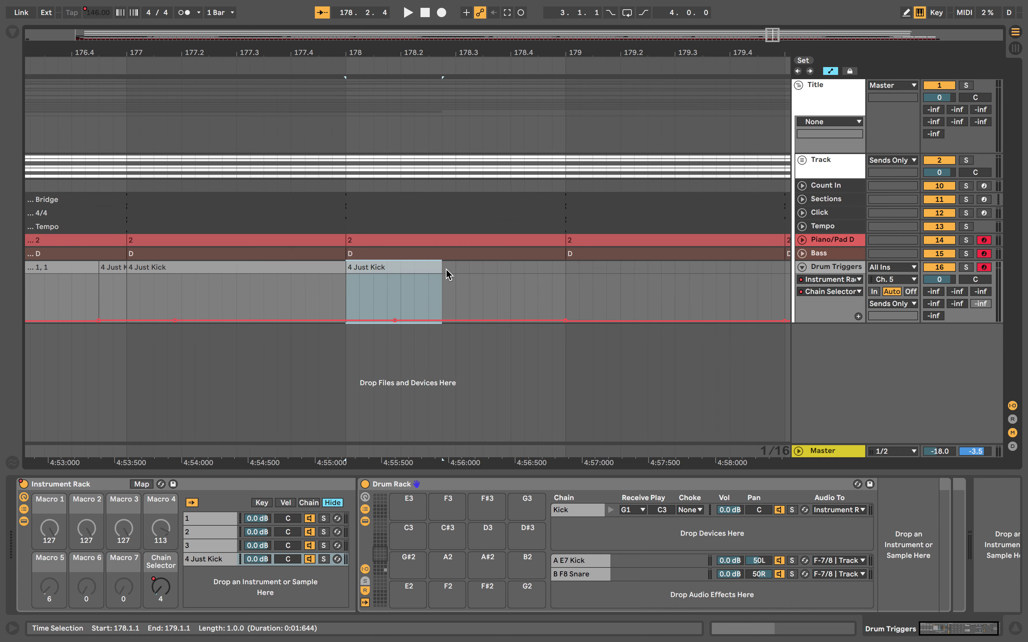
Step: Copy the "2 2, 4" clip from the Session View to 178.2.4, trim its end to 179.1.1, and play back the change
key("Tab")
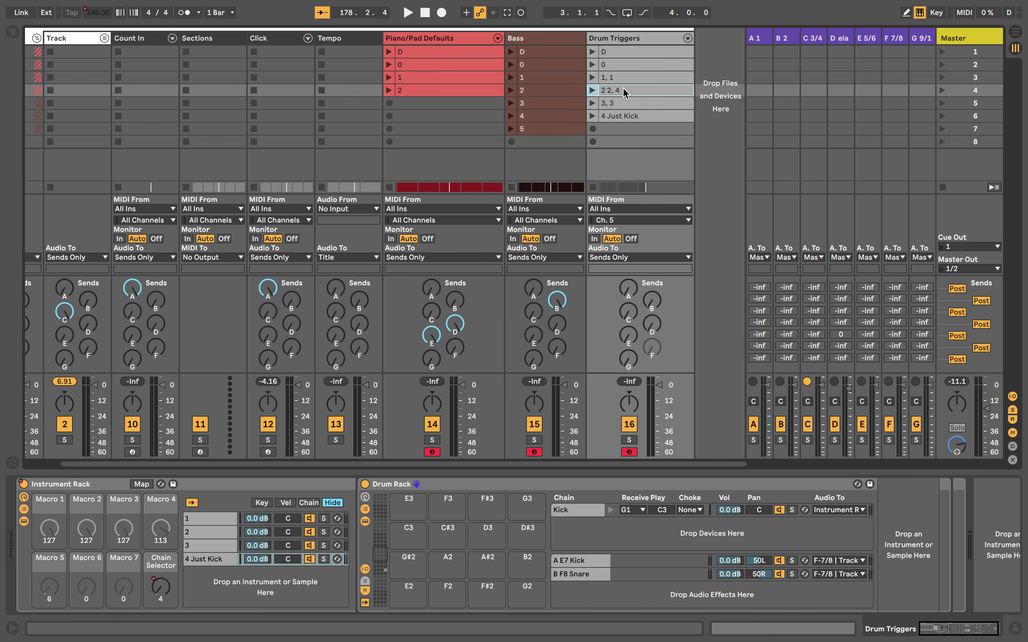
key("Tab")
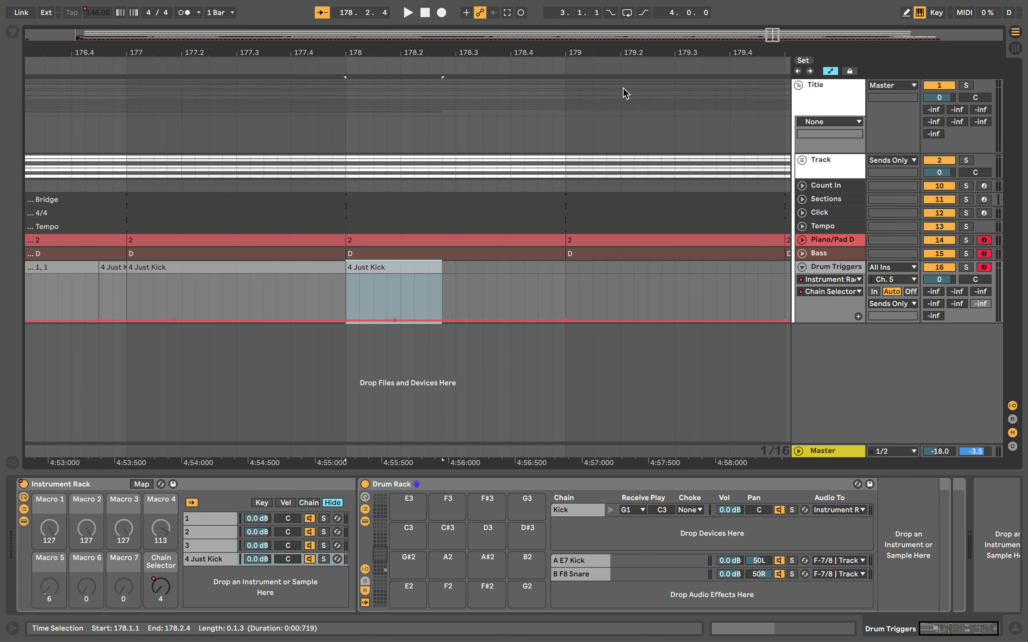
left_click(445, 275)
key("ctrl+z")
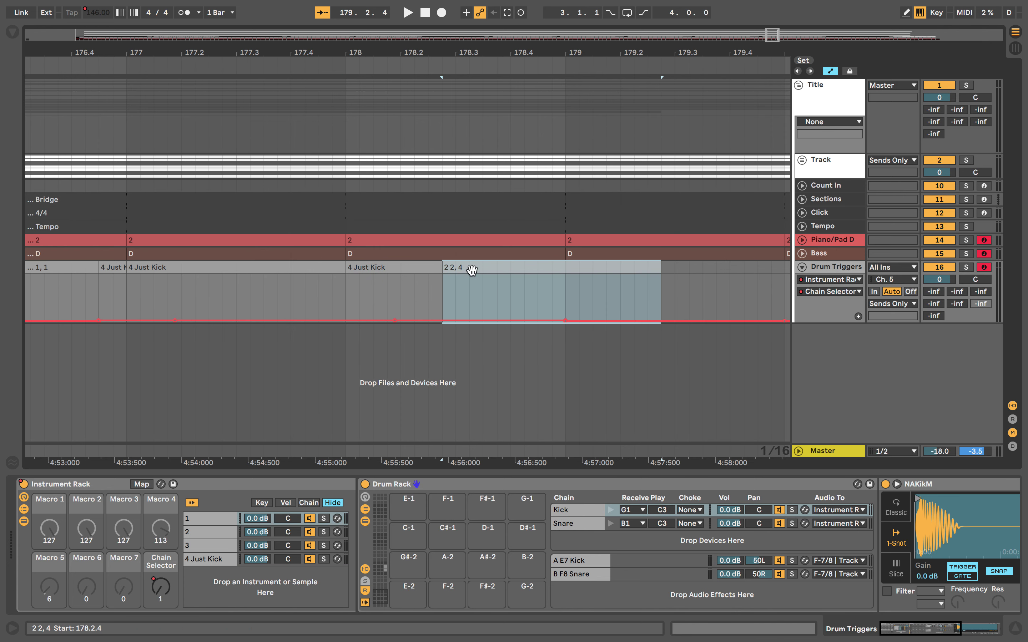
left_click_drag(657, 270, 566, 287)
left_click(432, 61)
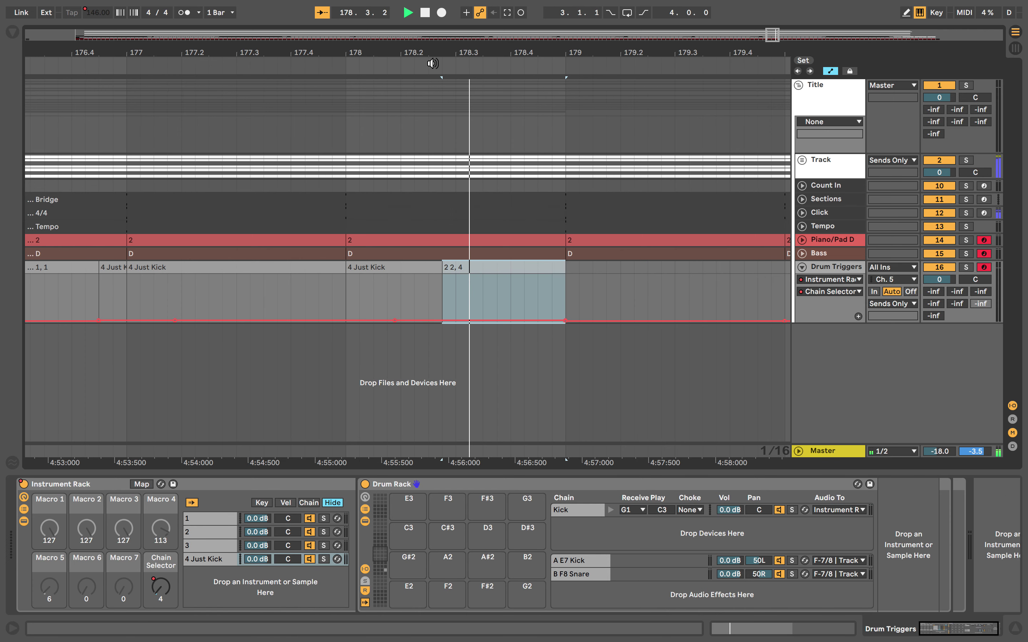
key("space")
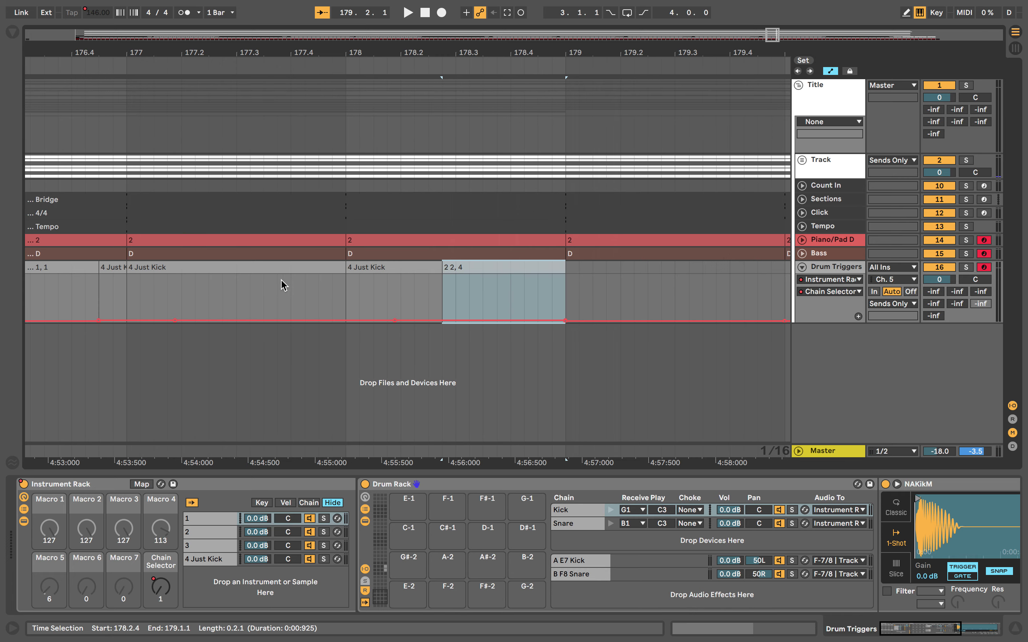
Step: Copy the two 4 Just Kick clips spanning 177.1.1 to 178.2.4 to 179.1.1 and play back from there
scroll(284, 285, "left", 5)
scroll(283, 286, "right", 6)
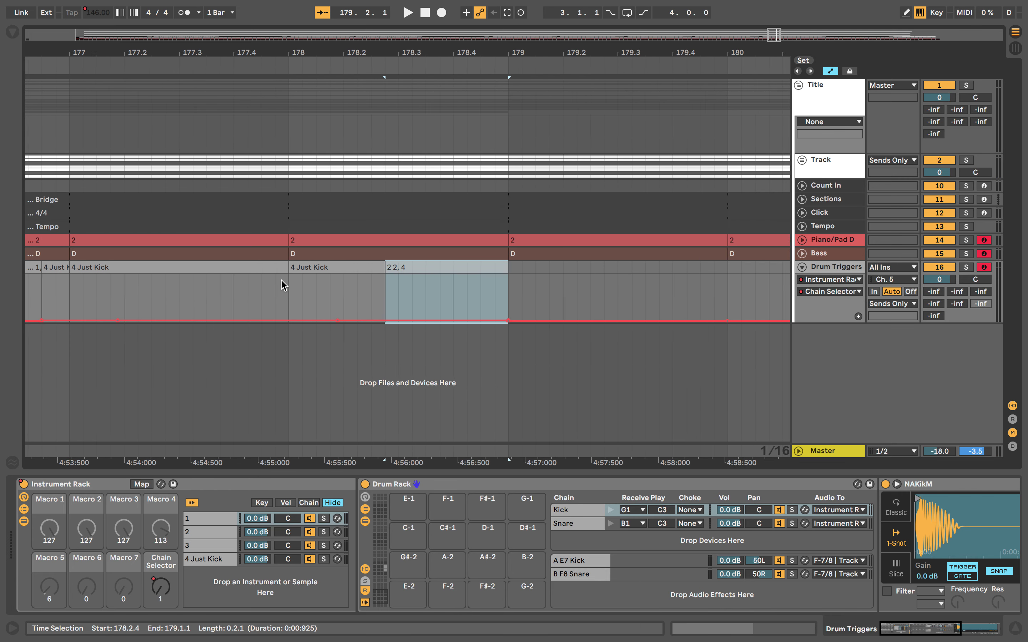
scroll(284, 285, "left", 3)
left_click(259, 268)
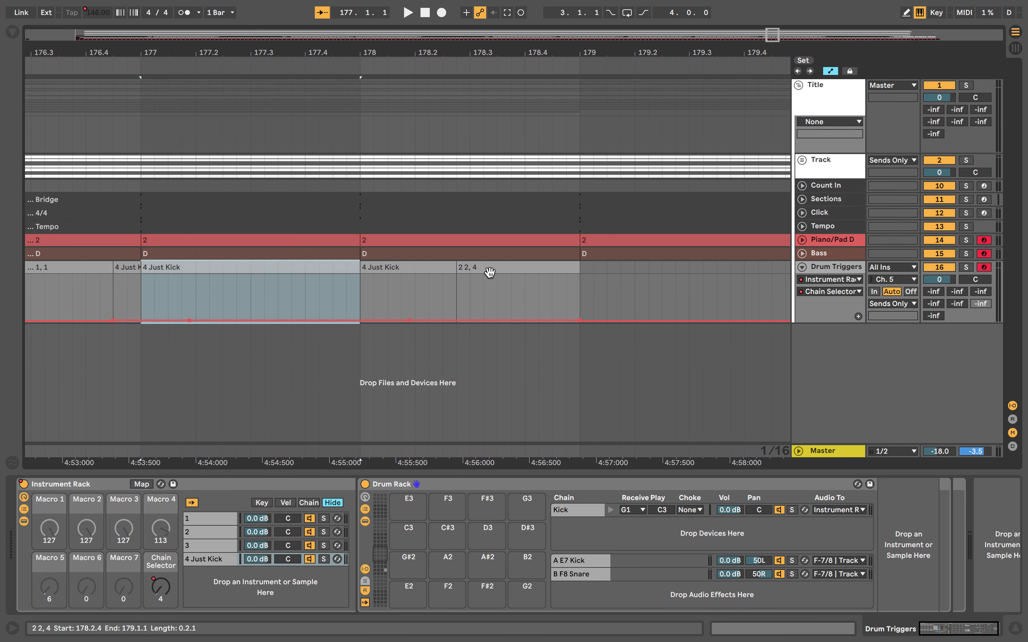
left_click(431, 270, "shift")
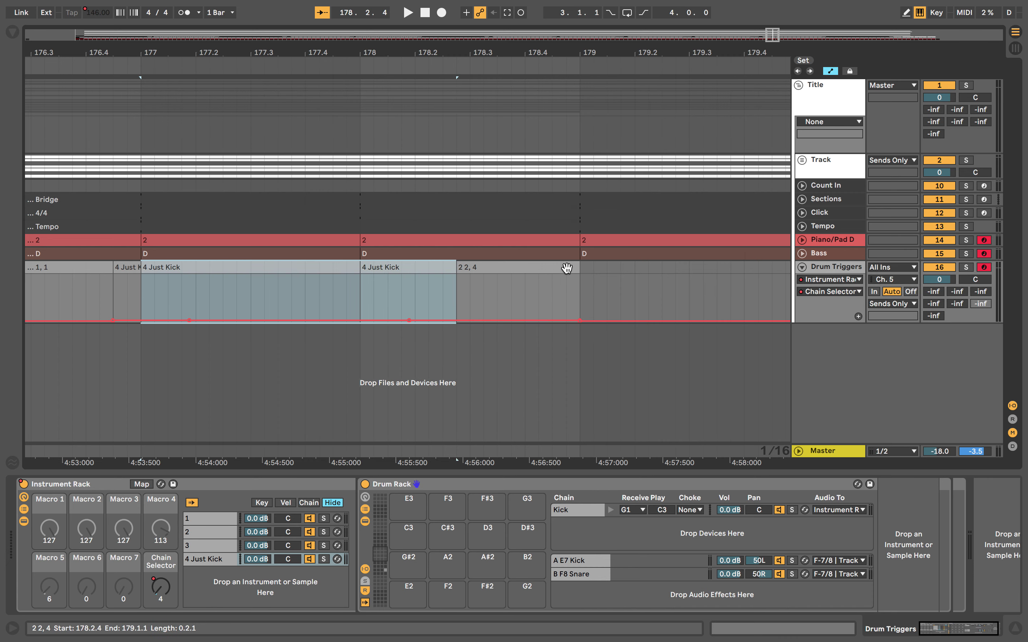
left_click(578, 271)
left_click(576, 270)
key("shift+Right")
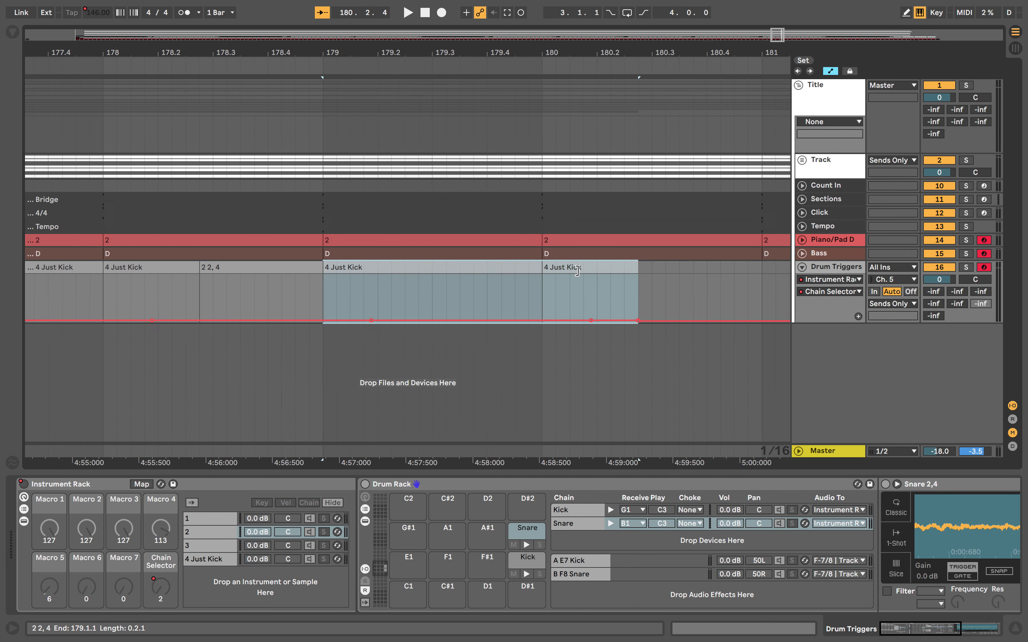
left_click(278, 67)
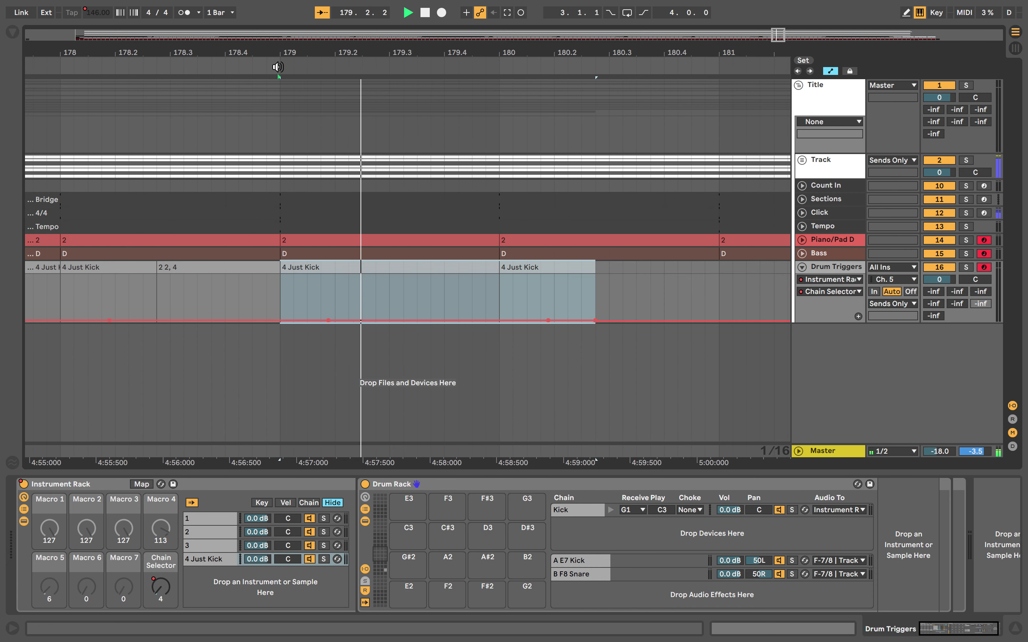
left_click(278, 67)
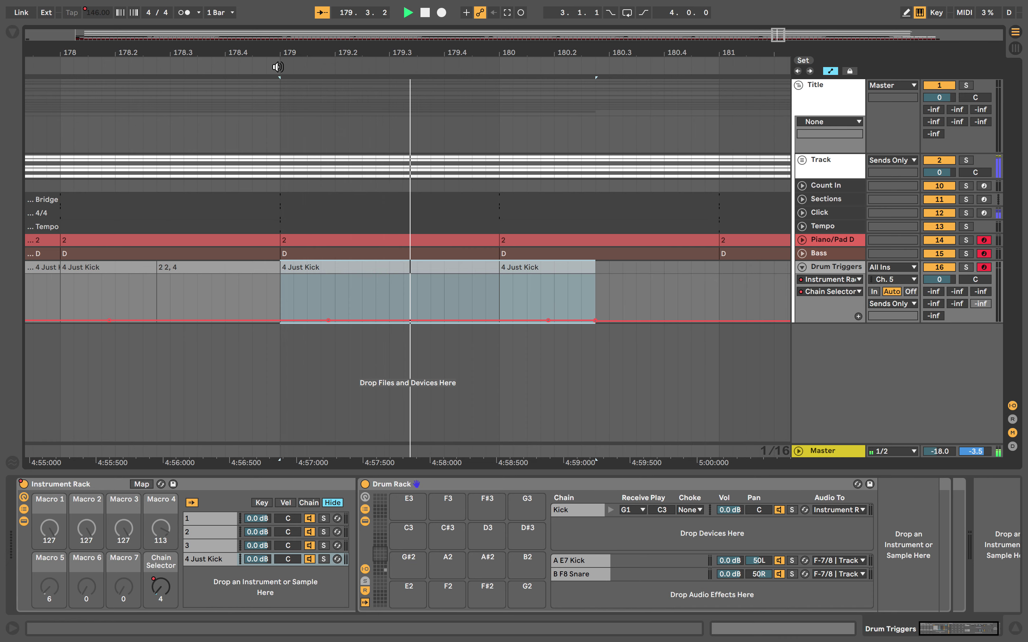
key("space")
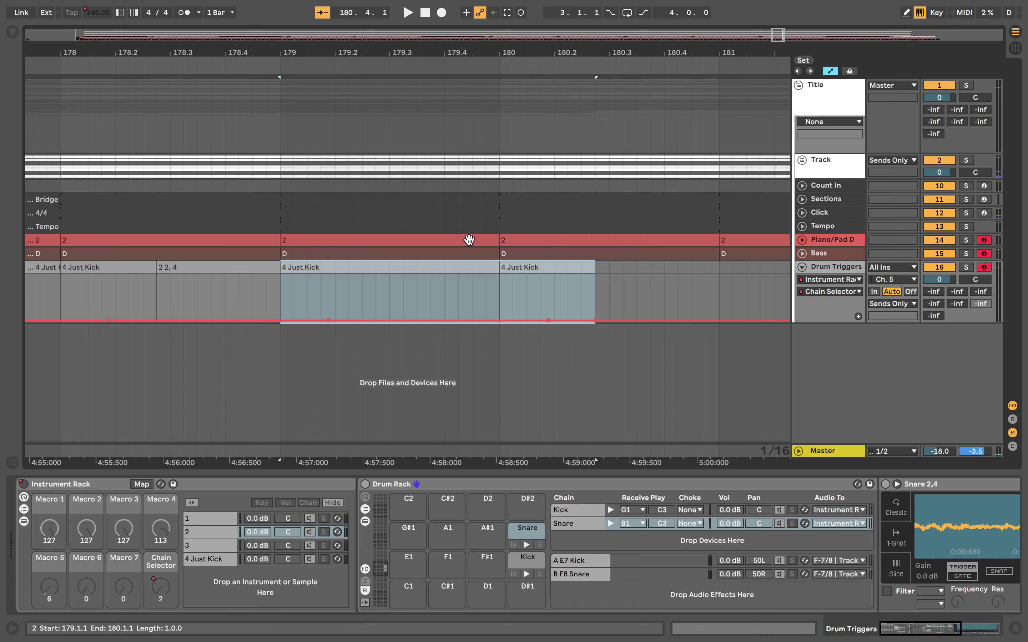
Step: Copy the "3, 3" clip from the Session View to 180.2.4 on Drum Triggers and trim its end to 181.1.1
key("Tab")
left_click(620, 105)
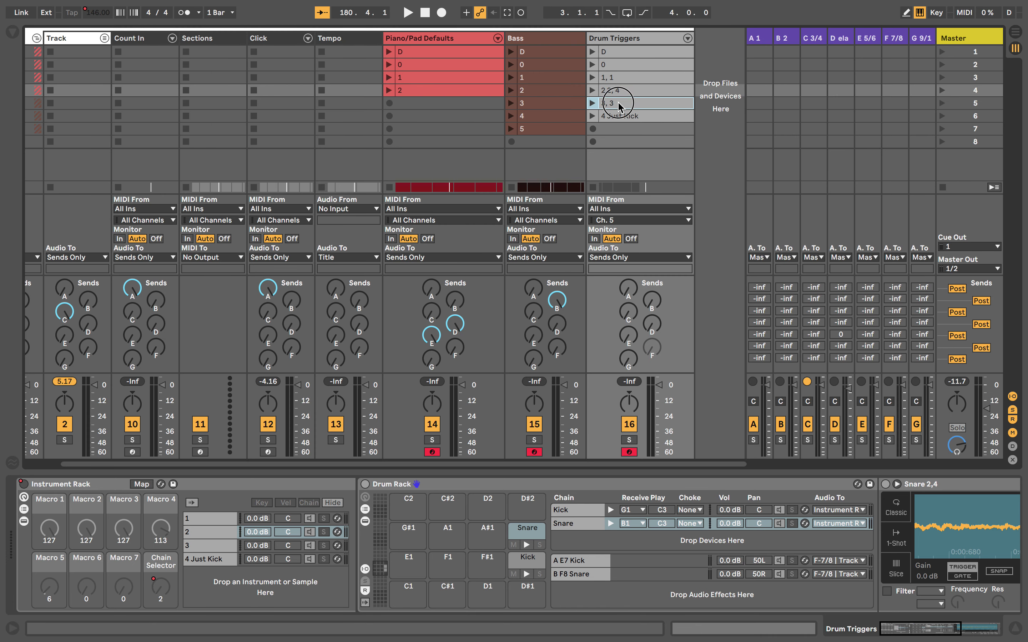
key("Tab")
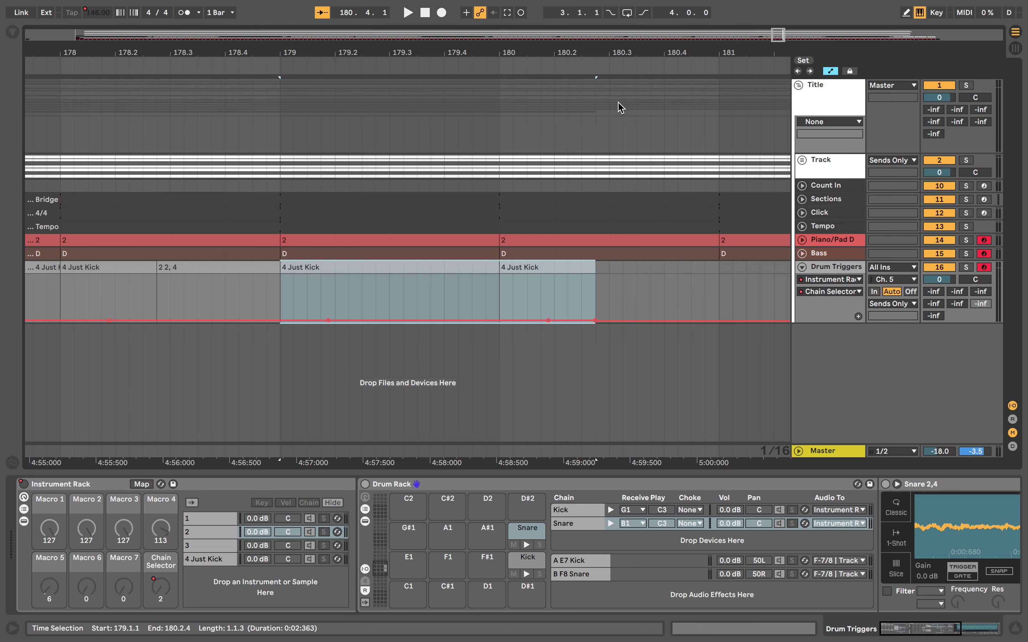
left_click(596, 275)
key("ctrl+v")
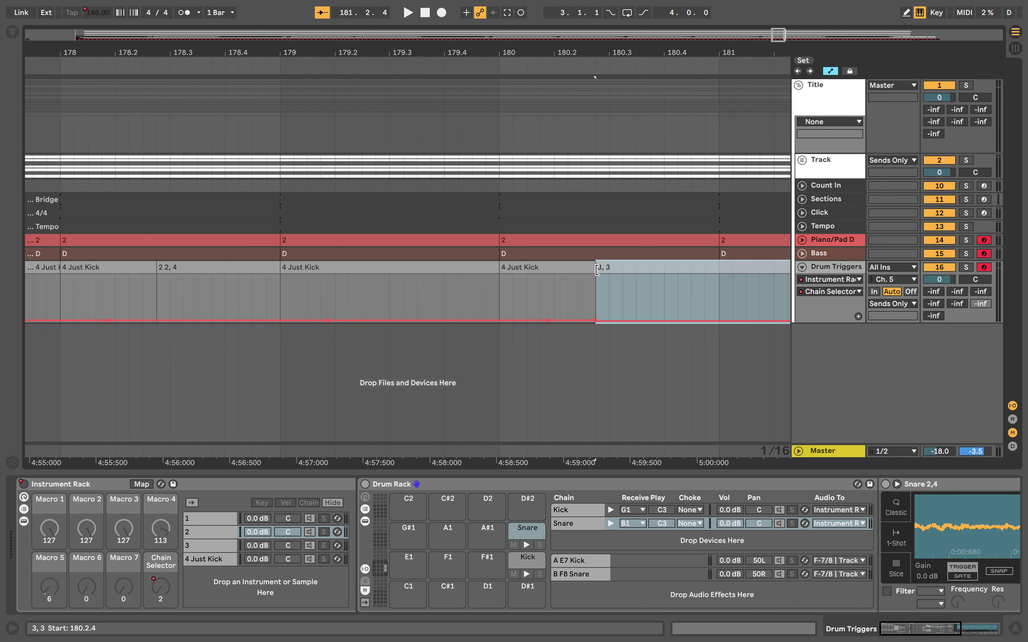
left_click_drag(569, 264, 476, 264)
scroll(454, 310, "left", 4)
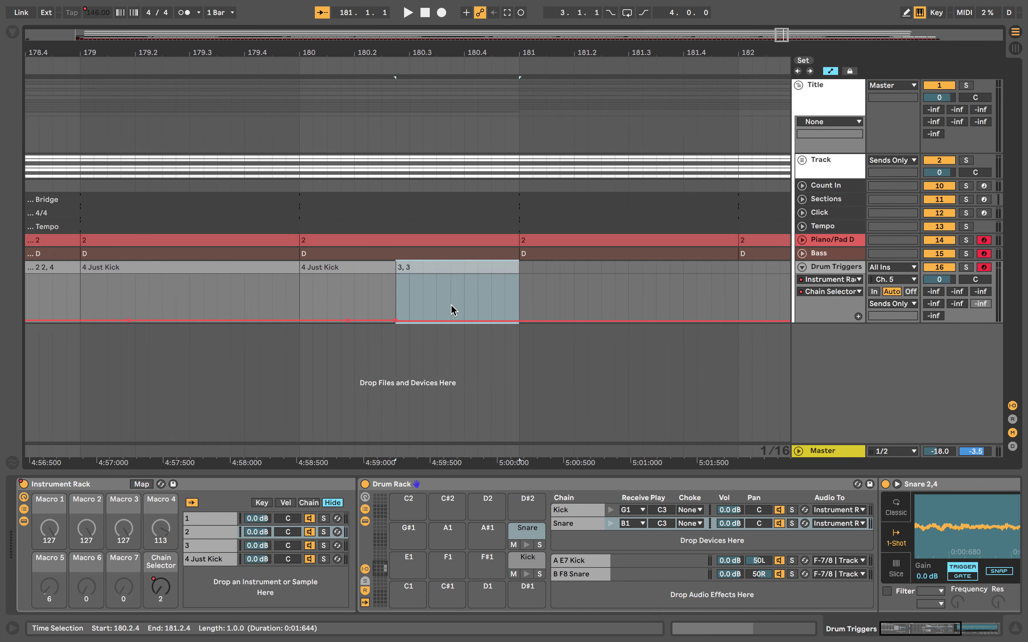
Step: Copy the clips from 177.1.1 to 179.1.1, including the "2 2, 4" clip, to 181.1.1 on Drum Triggers
left_click(277, 269)
left_click(377, 272, "shift")
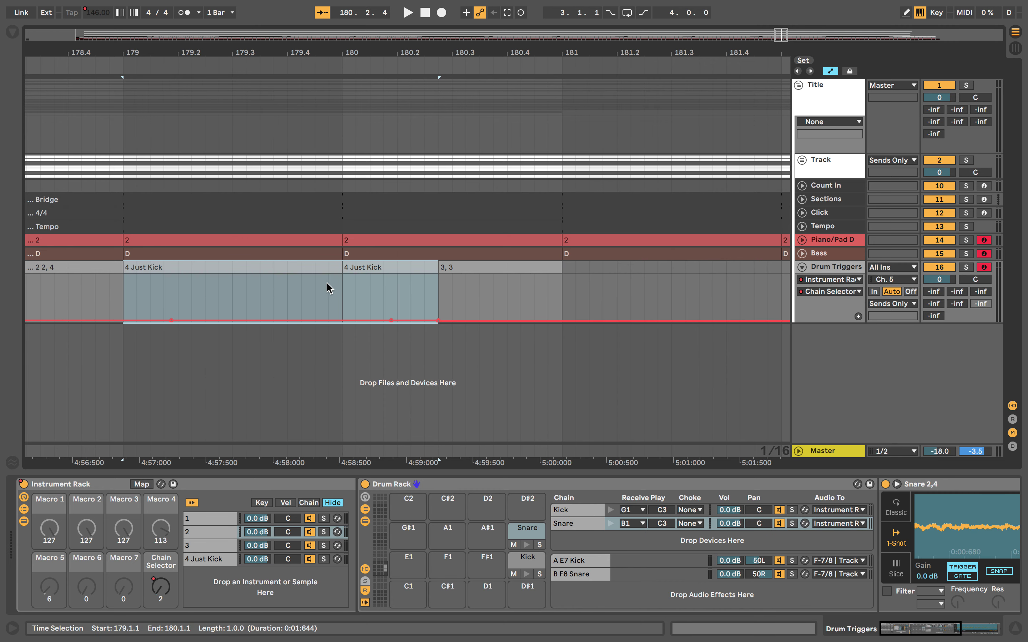
scroll(328, 289, "left", 5)
left_click(225, 270)
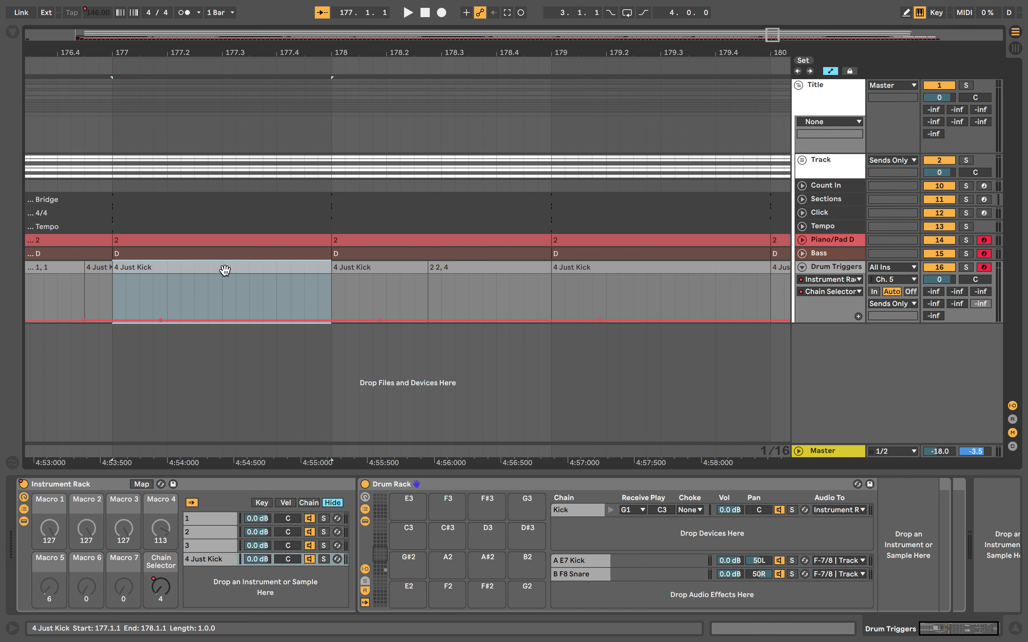
left_click(467, 267, "shift")
scroll(468, 267, "right", 10)
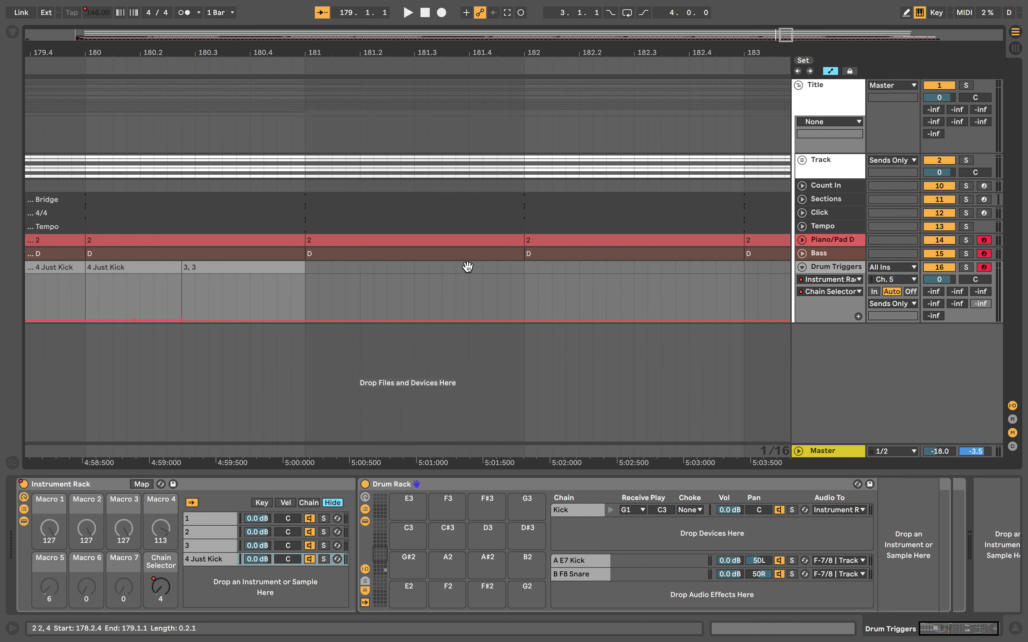
left_click(279, 271)
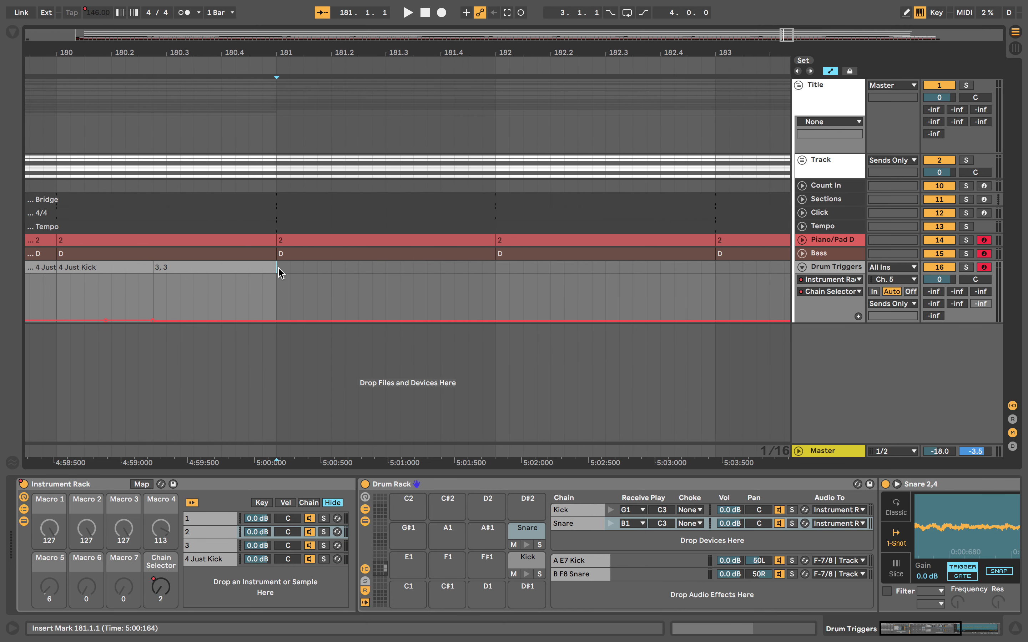
key("ctrl+v")
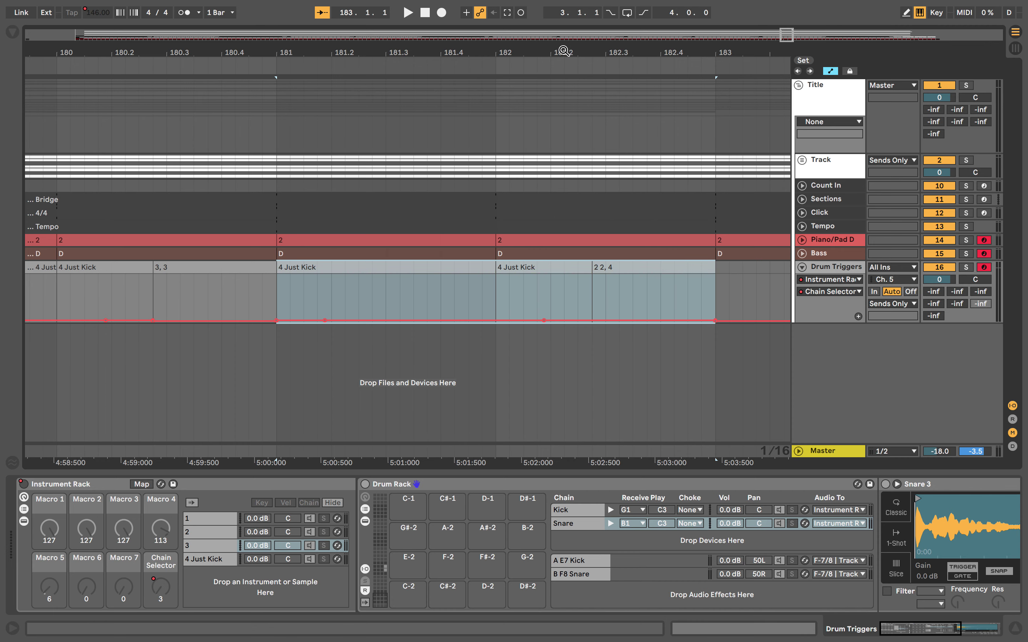
Step: Play back the arranged trigger clips from the start of the Bridge to check the chain switching
left_click_drag(563, 51, 560, 42)
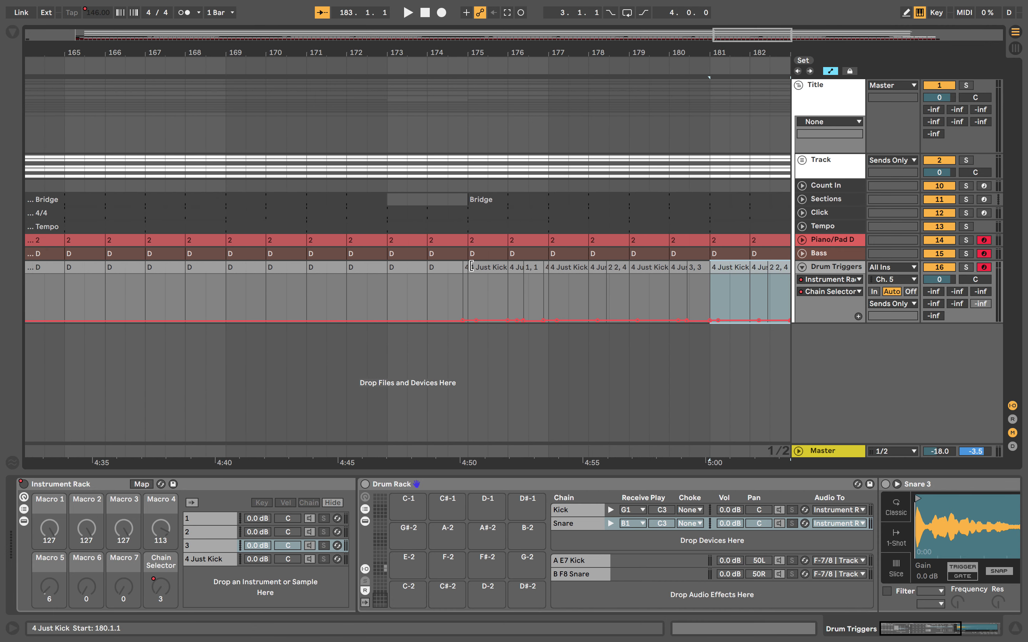
left_click(453, 66)
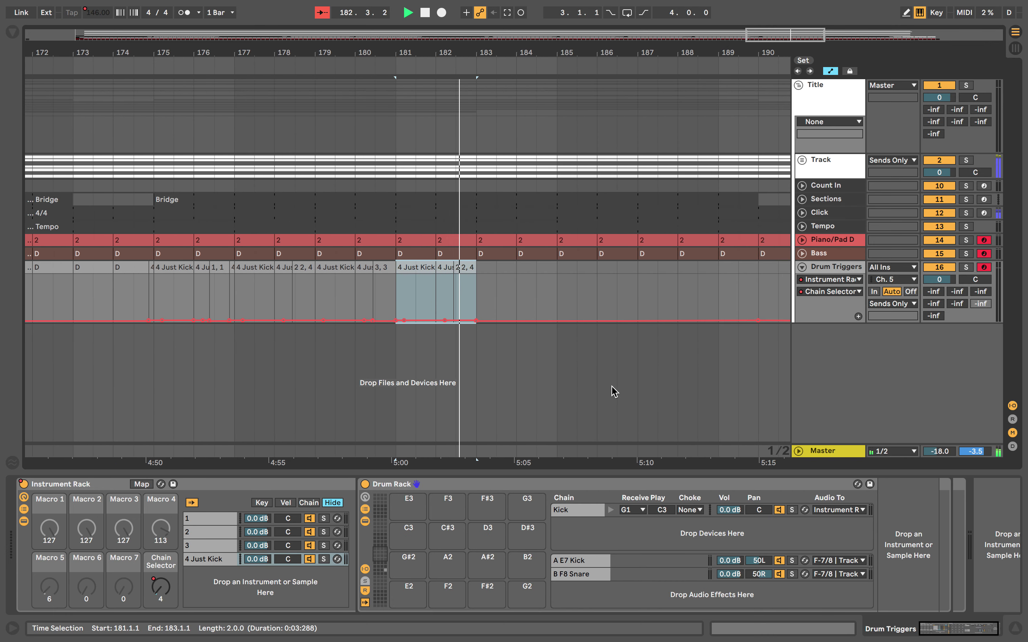
key("space")
scroll(293, 246, "left", 3)
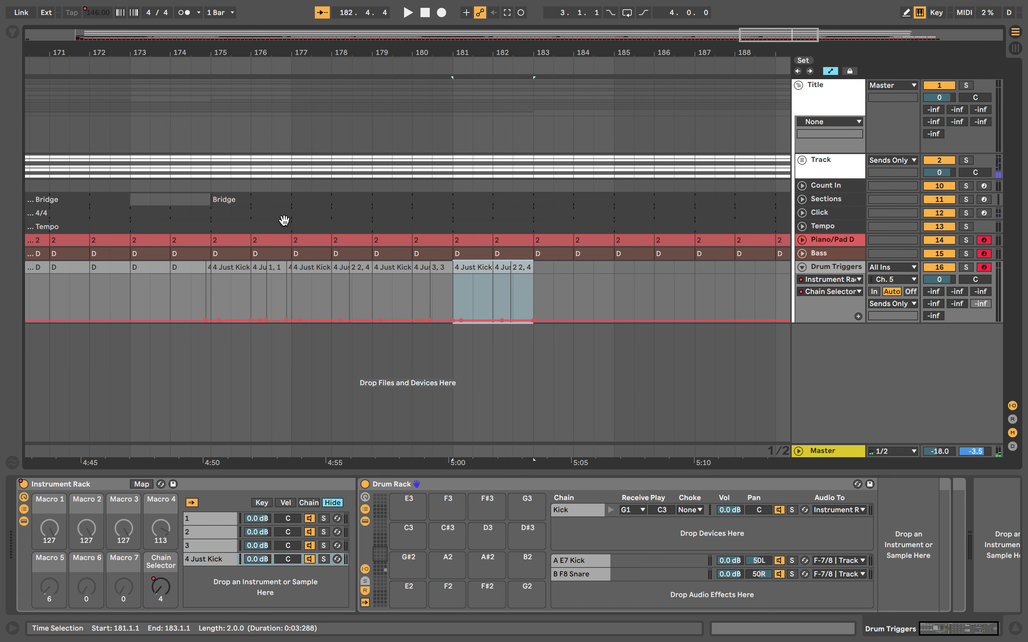
left_click(207, 65)
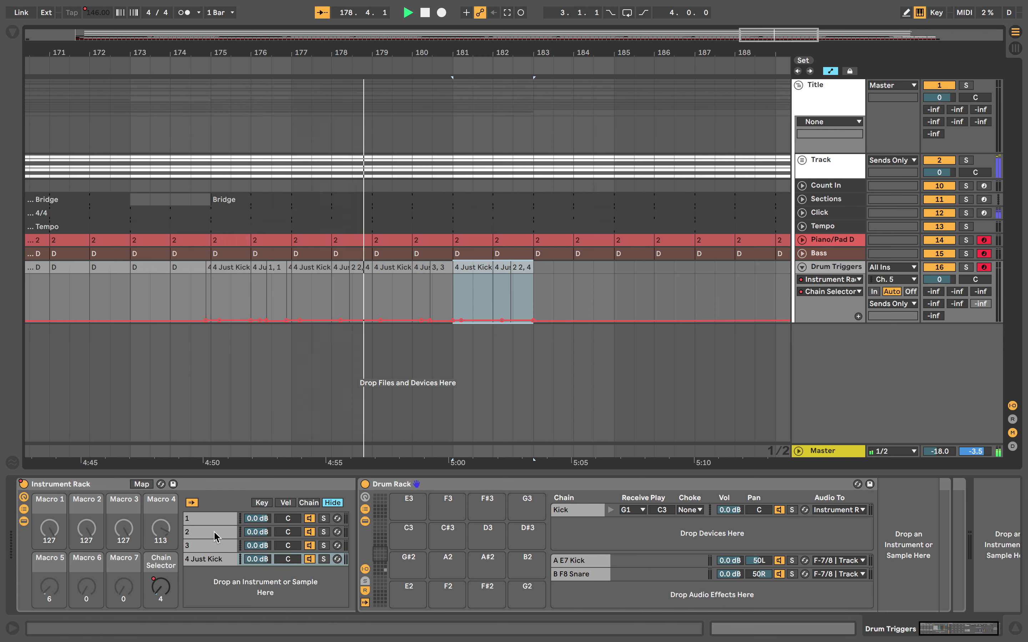
key("space")
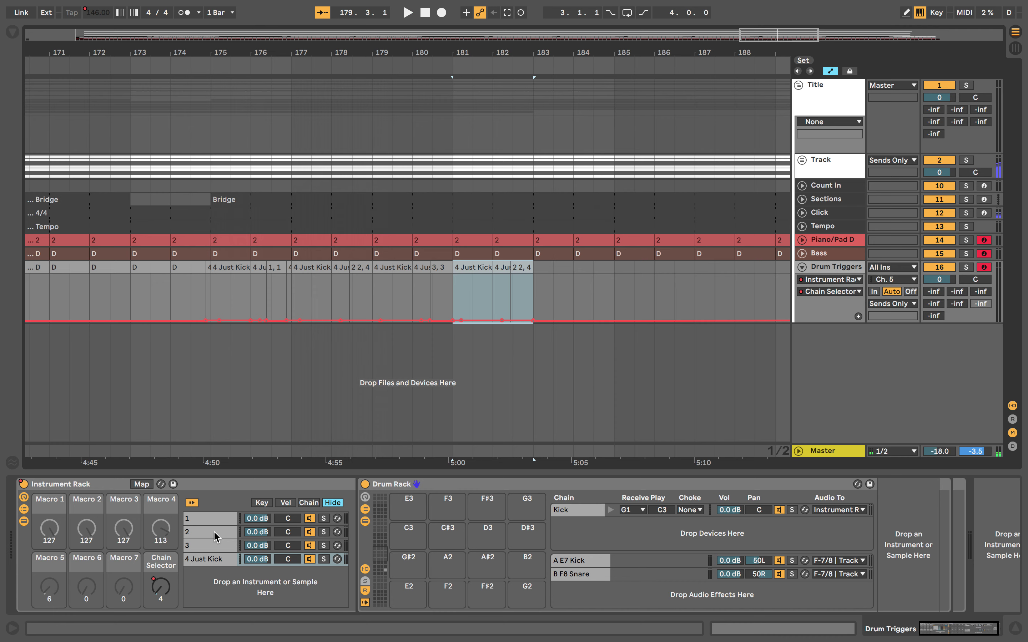
Step: Try placing a copy of the Session View "2 2, 4" clip at 184.1.1 on the Drum Triggers track
left_click(214, 533)
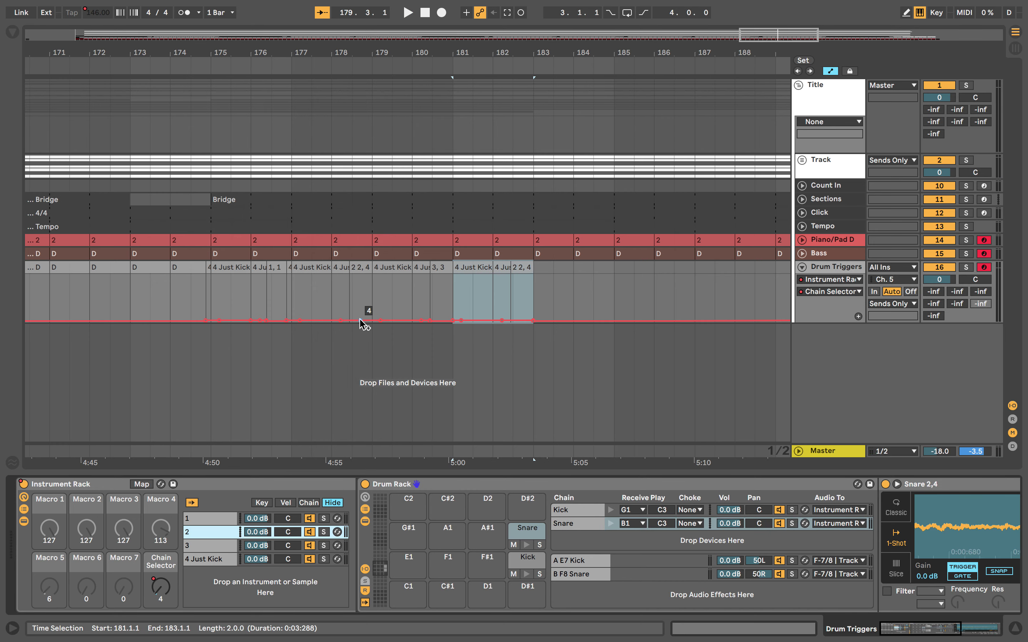
left_click(360, 285)
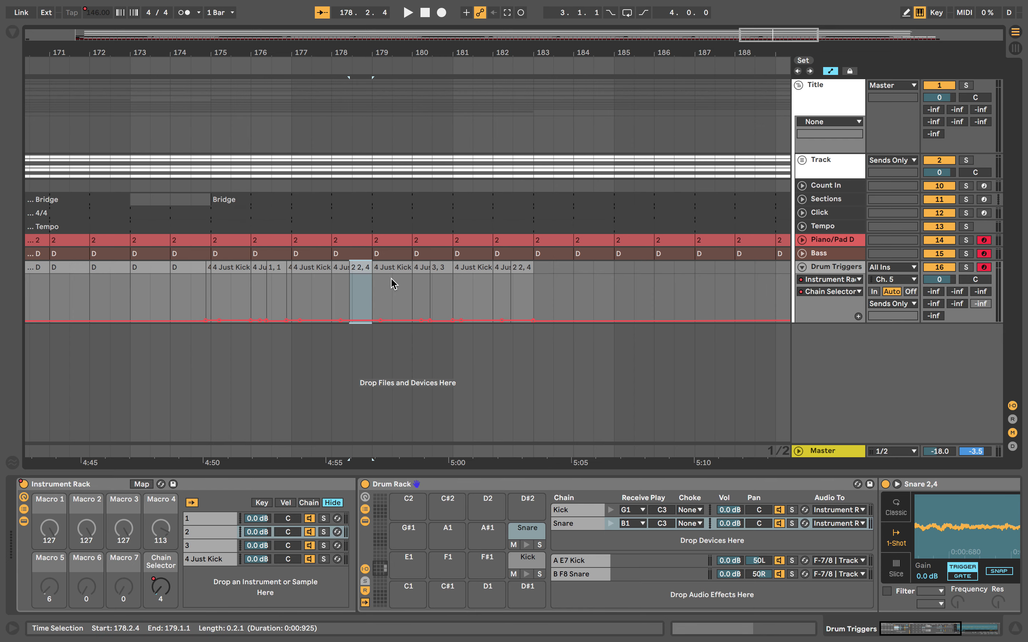
key("Tab")
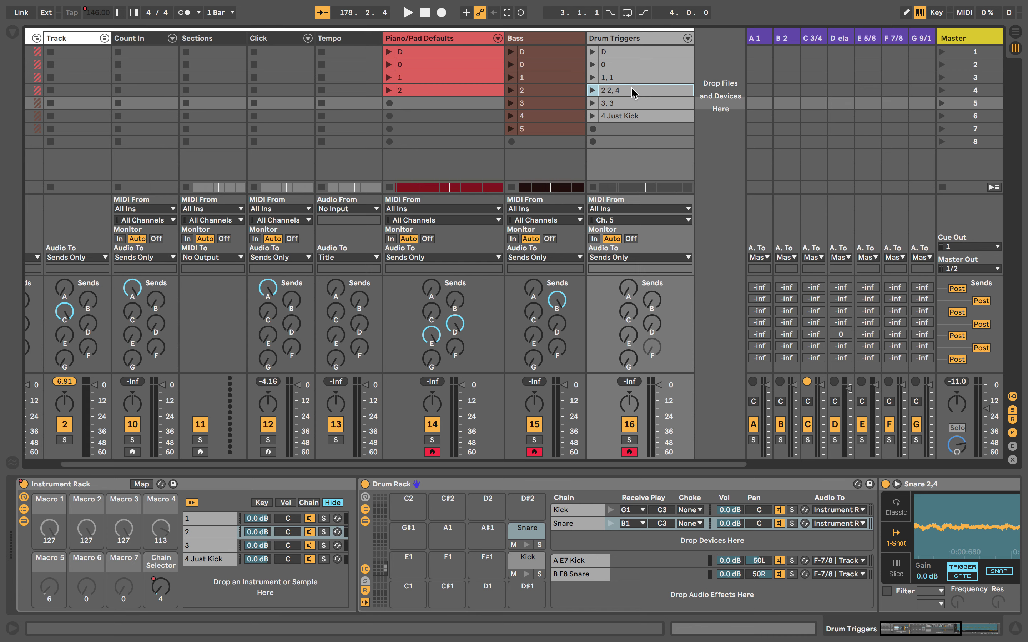
key("Tab")
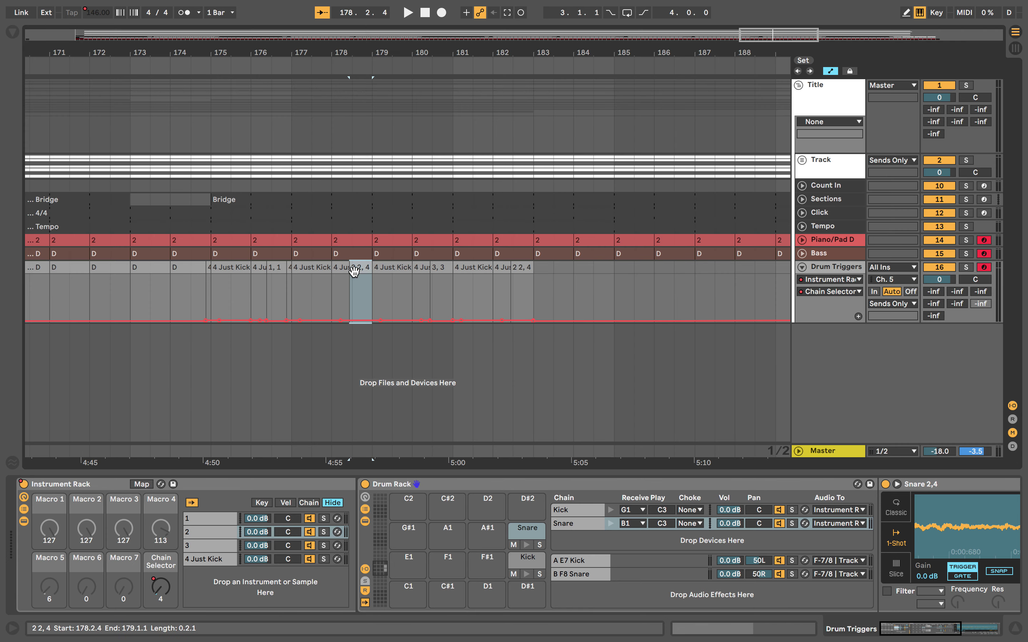
left_click(576, 273)
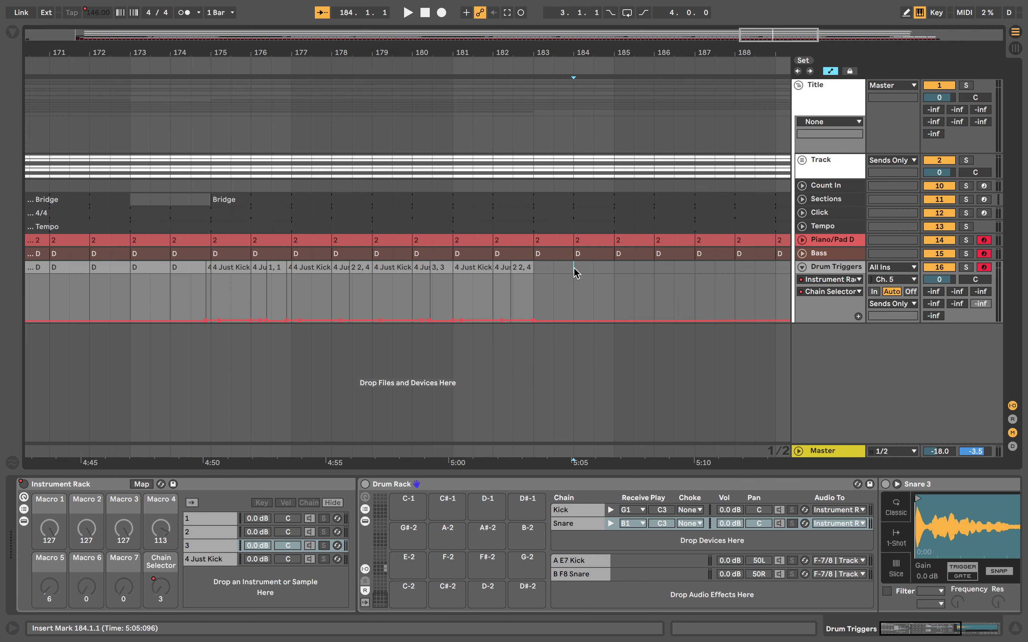
key("ctrl+v")
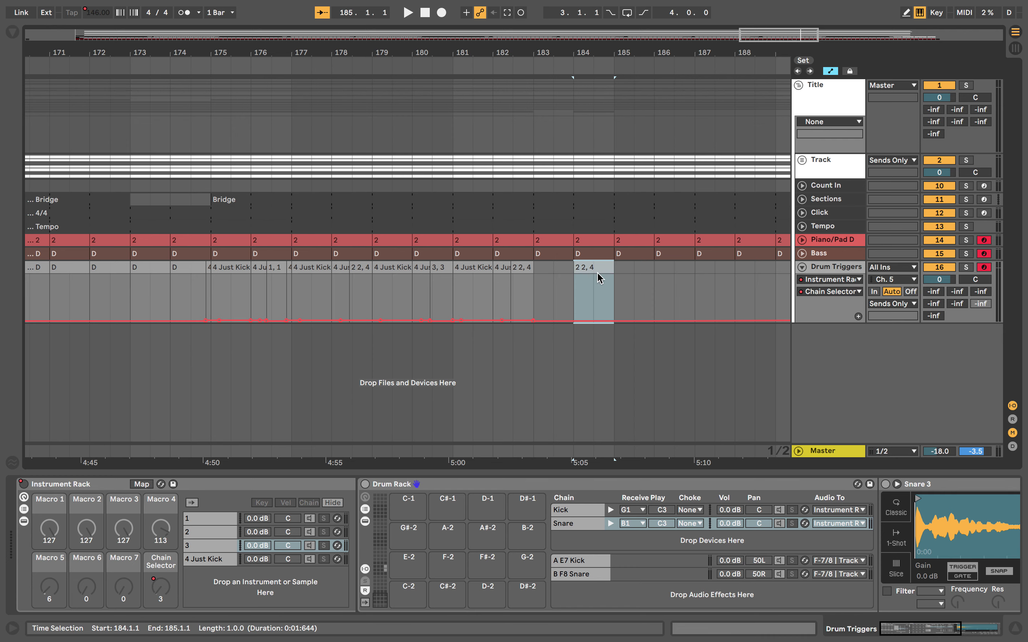
key("Delete")
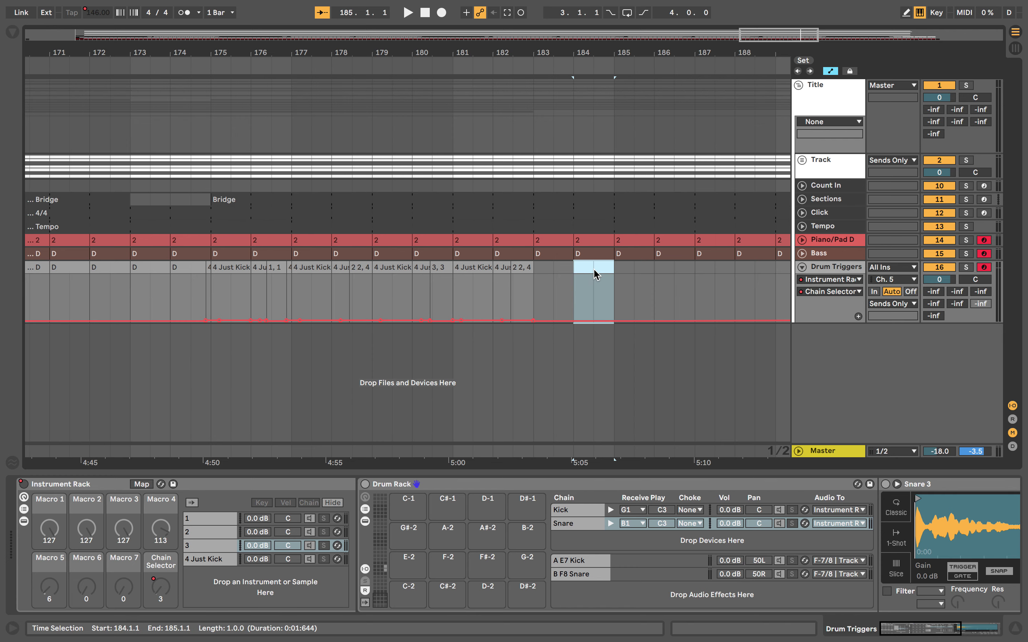
Step: Set a constant Chain Selector envelope for the Instrument Rack in the Session View "2 2, 4" clip
key("Tab")
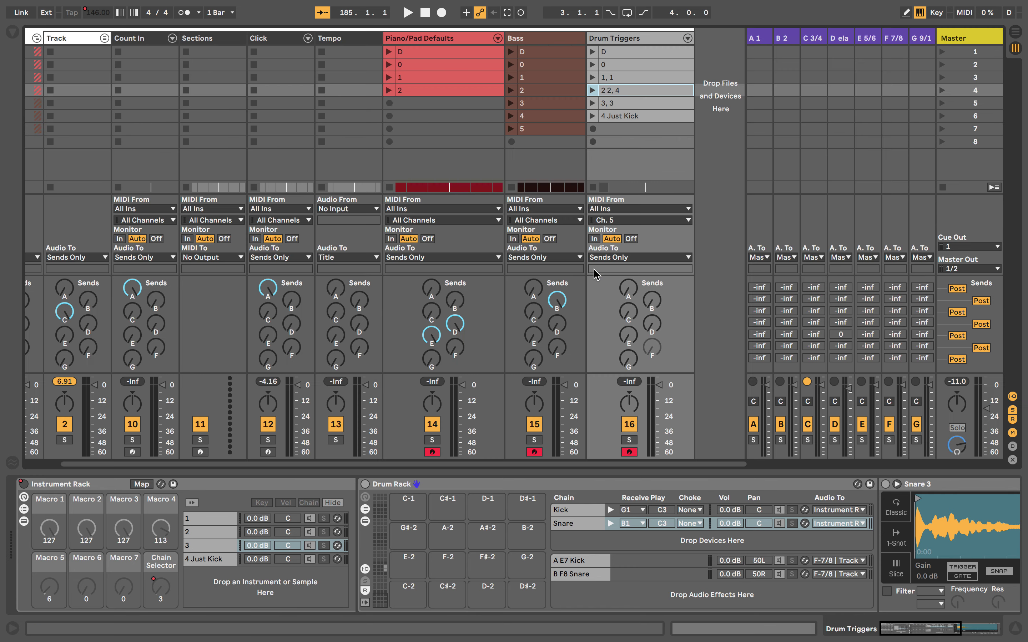
double_click(626, 90)
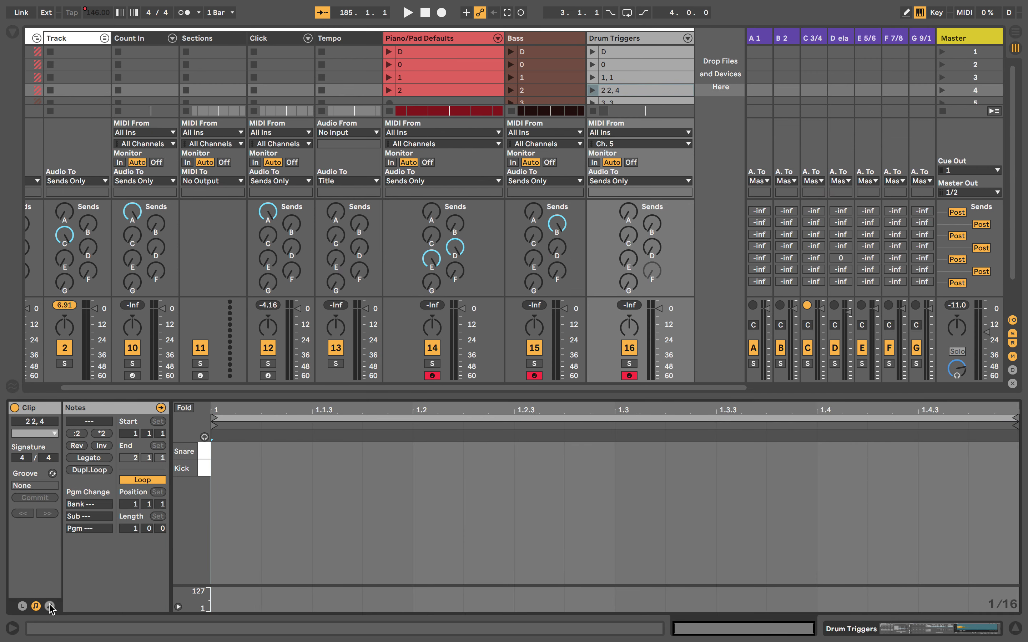
left_click(221, 427)
left_click(203, 433)
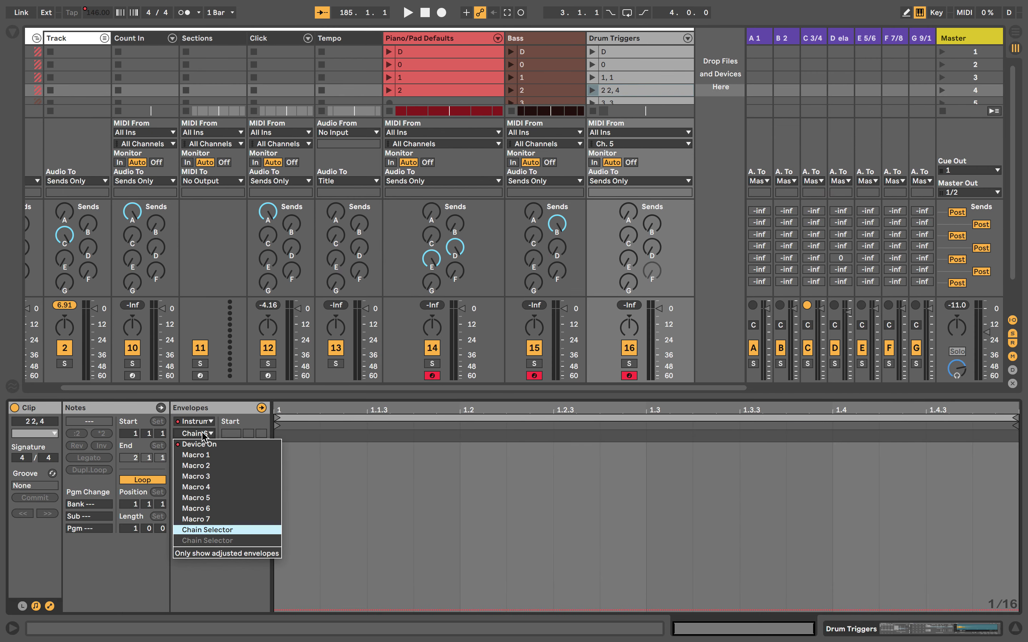
left_click(193, 530)
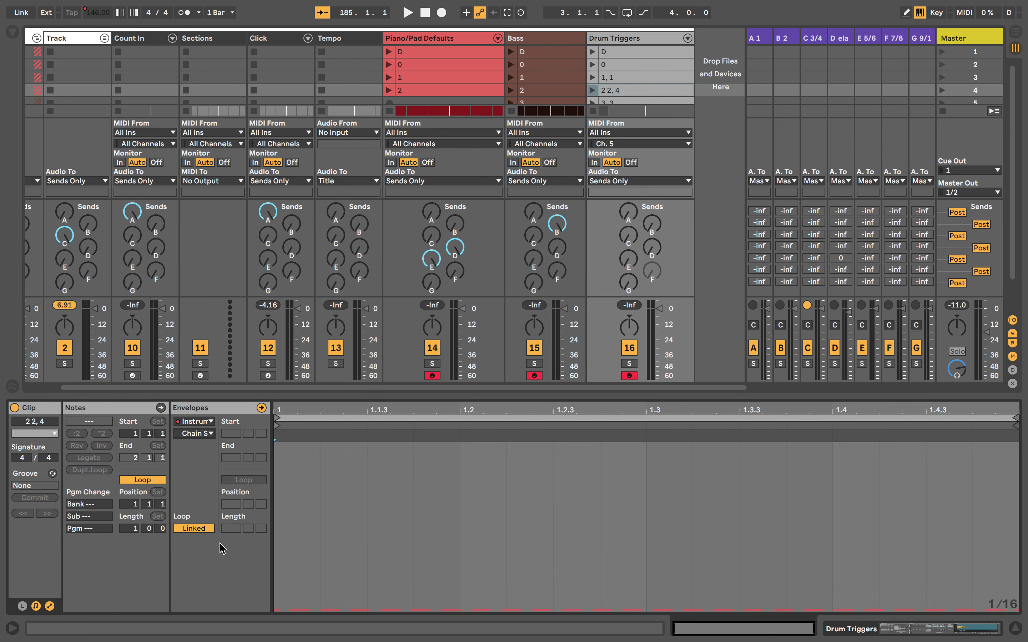
left_click(415, 609)
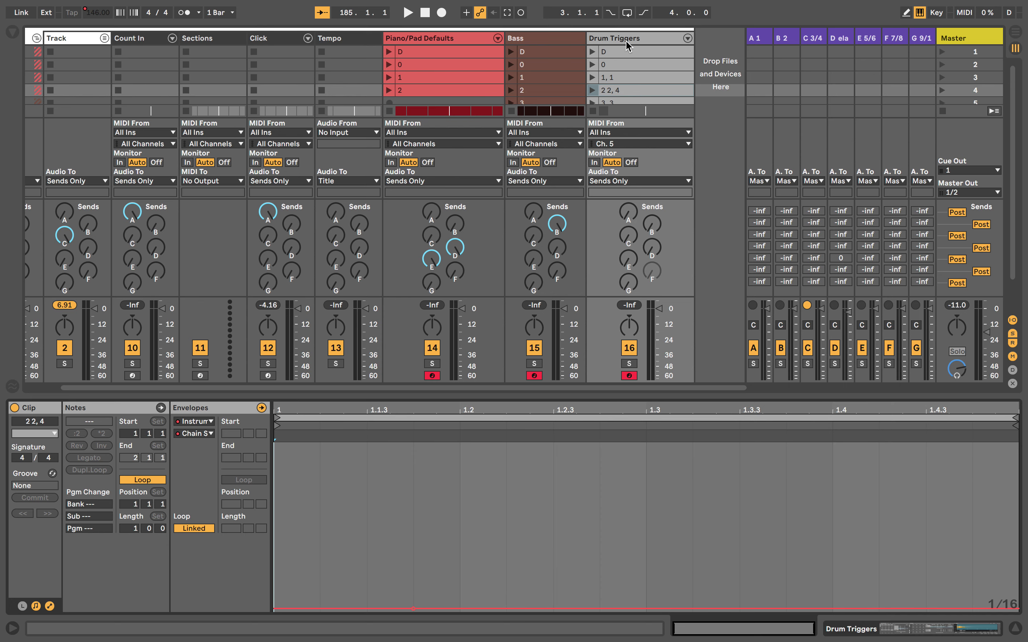
key("Tab")
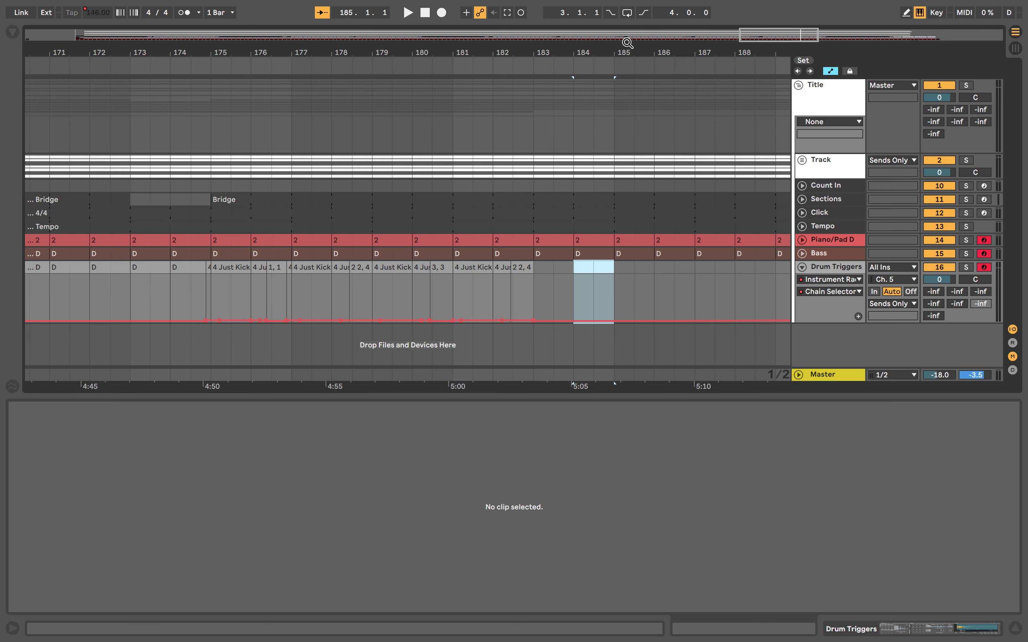
key("Tab")
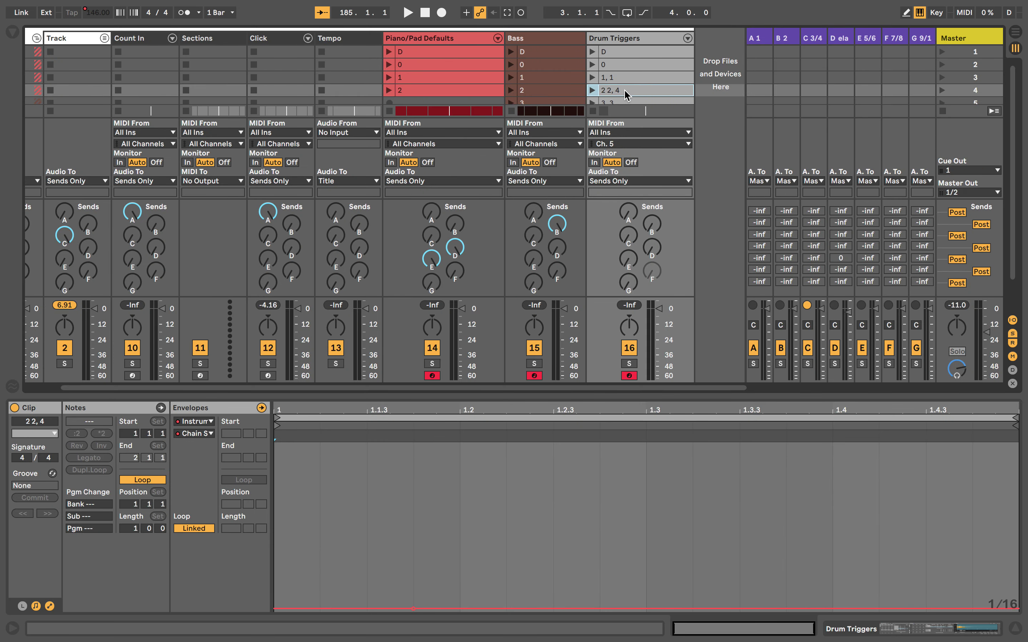
Step: Paste the Session View "2 2, 4" clip at 184.1.1 on Drum Triggers and shorten it to end at 184.3.1
key("Tab")
key("ctrl+v")
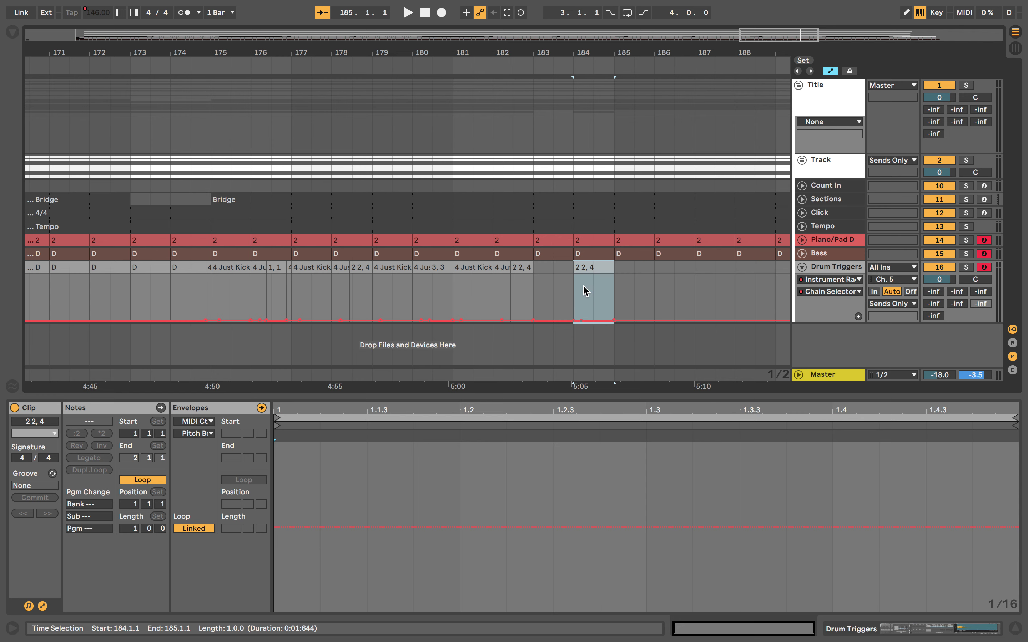
left_click_drag(608, 268, 594, 267)
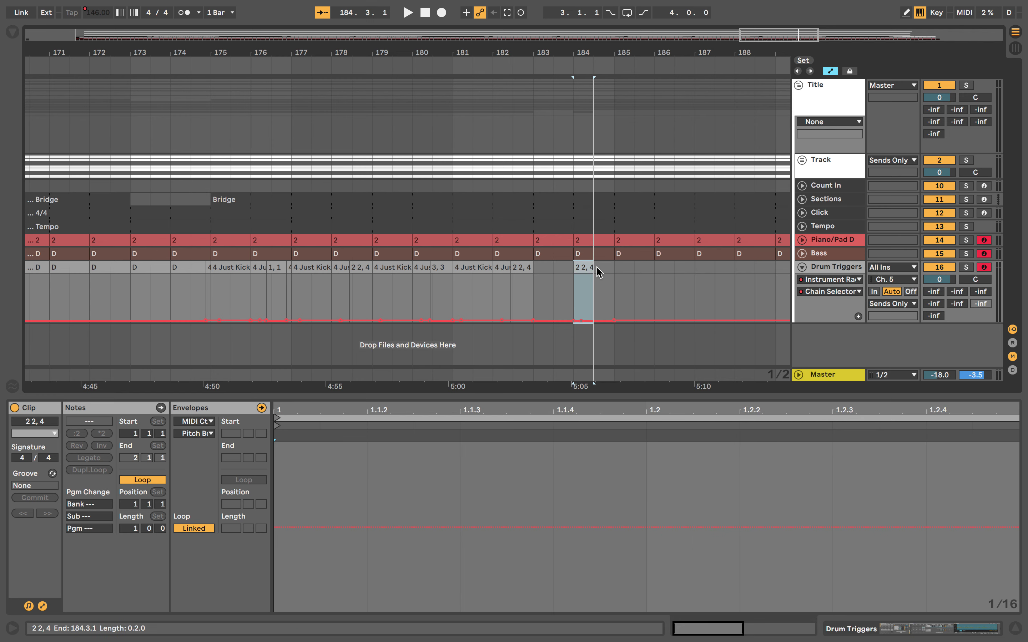
Step: Try replacing the "2 2, 4" clip at 178.2.4 with the shortened copy extended to 179.1.1, and delete it
left_click(362, 267)
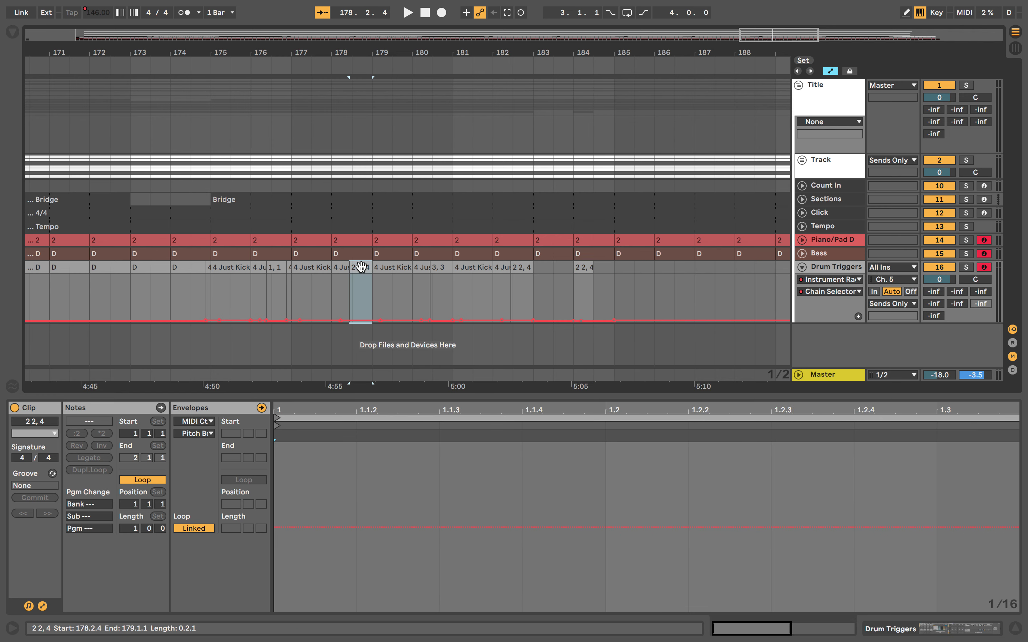
mouse_move(356, 275)
left_mouse_down()
mouse_move(379, 276)
mouse_move(360, 280)
left_mouse_up()
left_click_drag(360, 60, 358, 98)
mouse_move(344, 278)
left_mouse_down()
mouse_move(315, 271)
mouse_move(329, 268)
left_mouse_up()
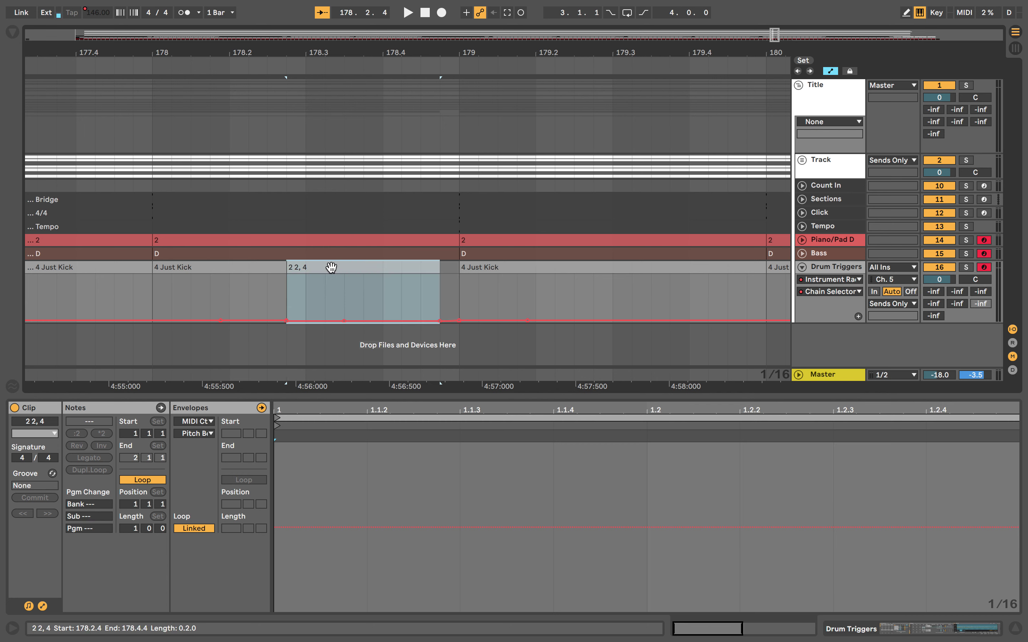
left_click(443, 268)
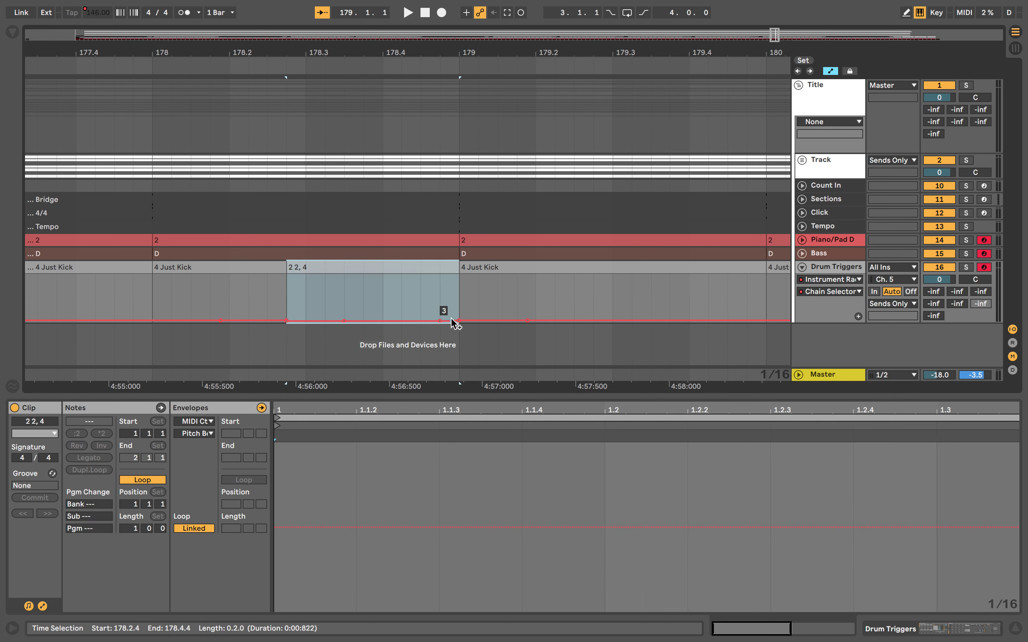
left_click(389, 268)
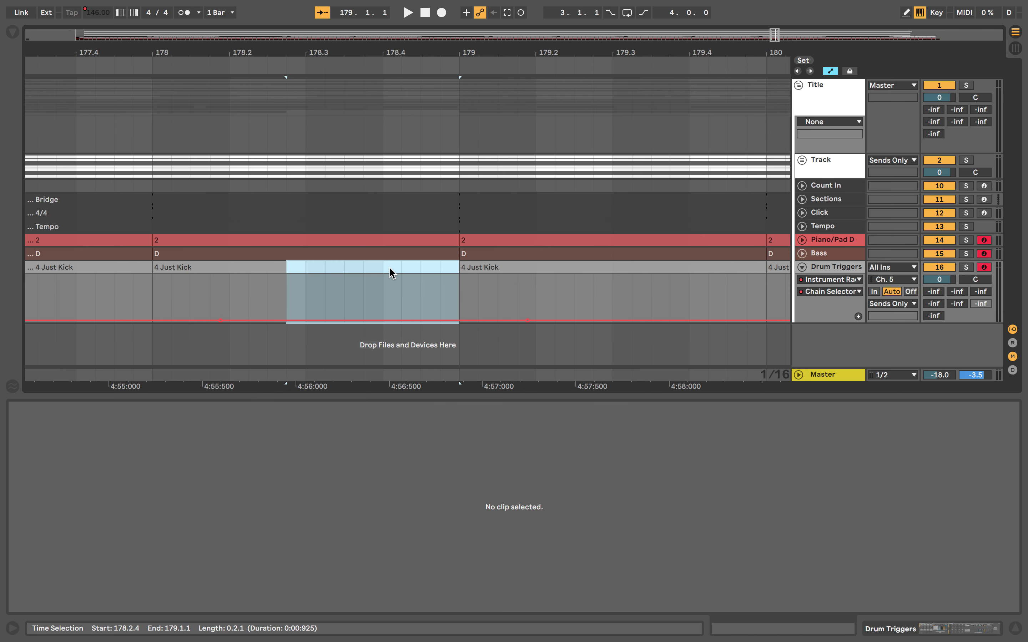
Step: Paste a fresh copy of the Session View "2 2, 4" clip at 183.1.1 and shorten it to end at 183.3.1
key("Tab")
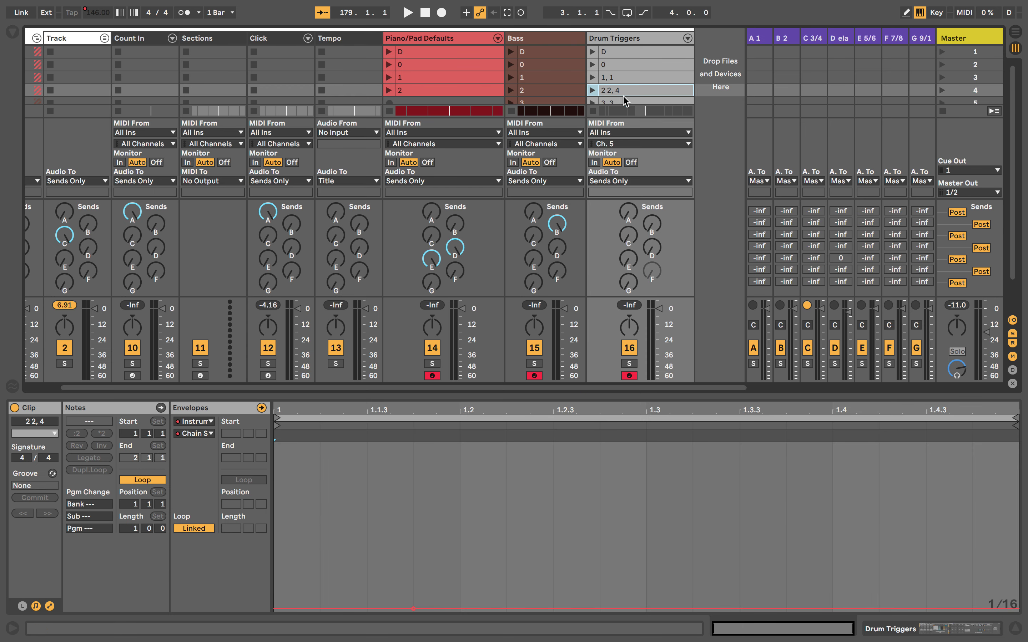
key("Tab")
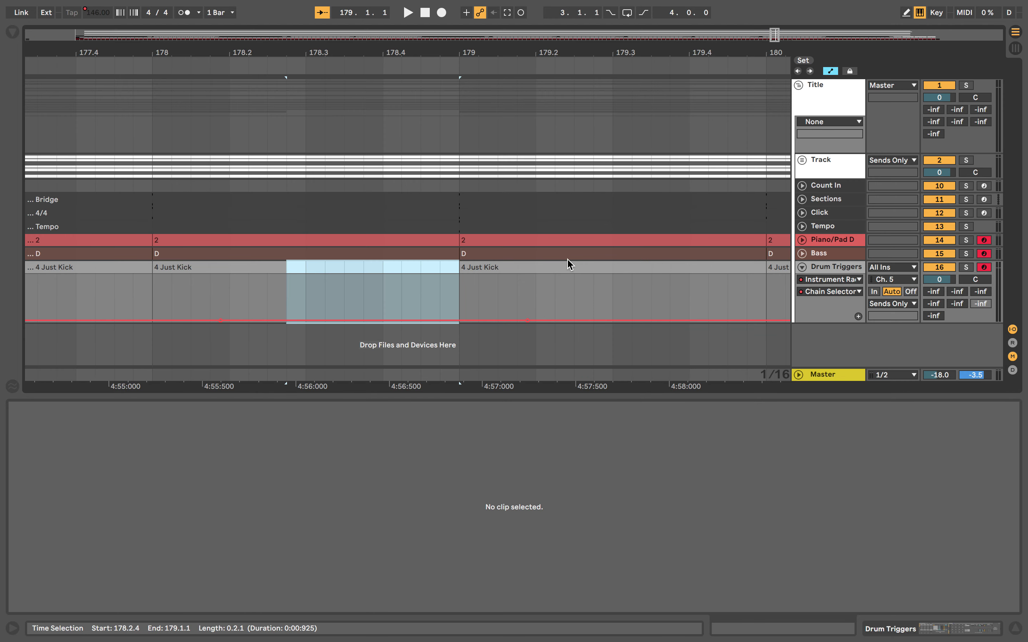
left_click_drag(516, 51, 517, 32)
scroll(608, 200, "right", 10)
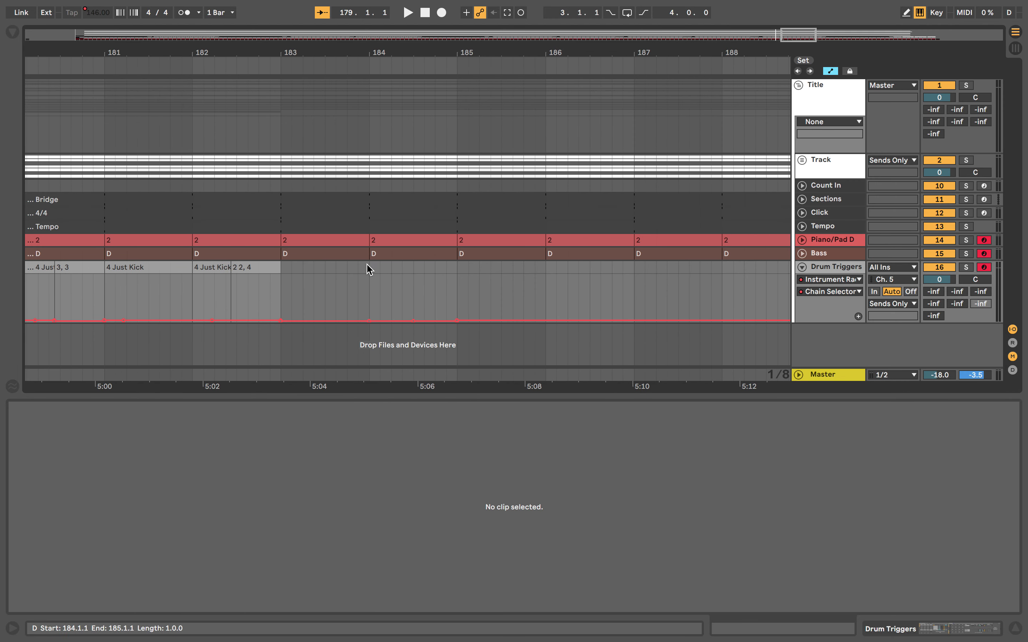
left_click(285, 270)
key("ctrl+v")
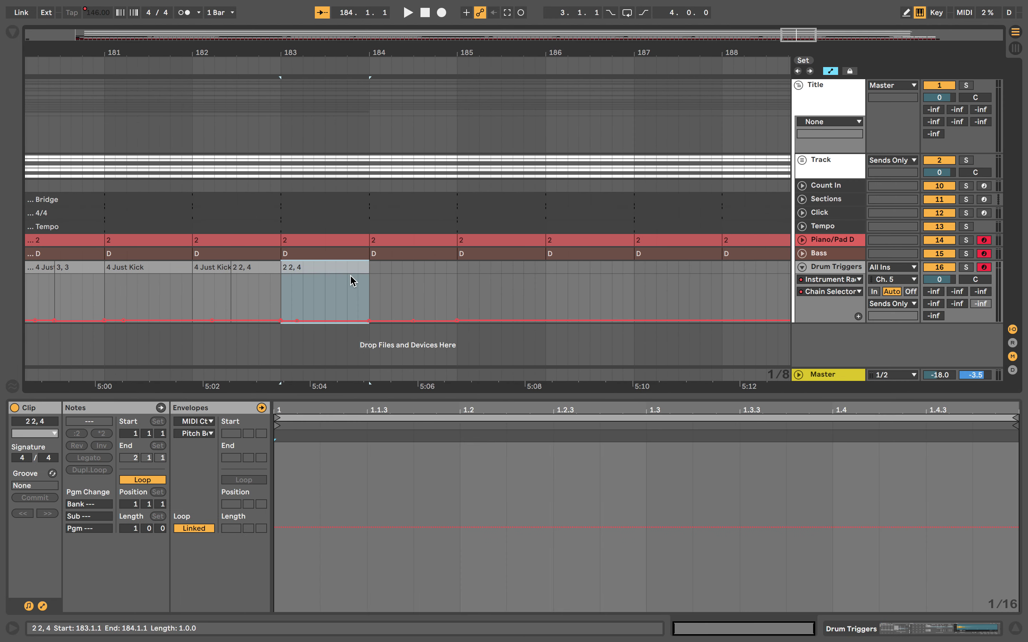
left_click_drag(368, 270, 325, 284)
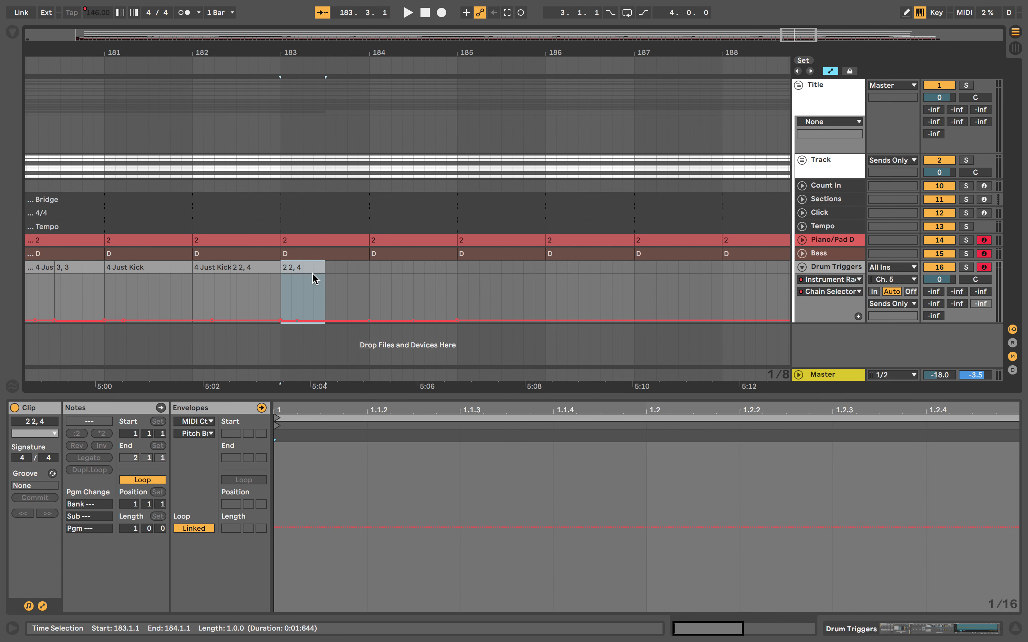
Step: Copy the shortened "2 2, 4" clip to 178.2.4, extend it to 179.1.1 and remove the Chain Selector breakpoint near its end
left_click(304, 268)
scroll(304, 255, "left", 15)
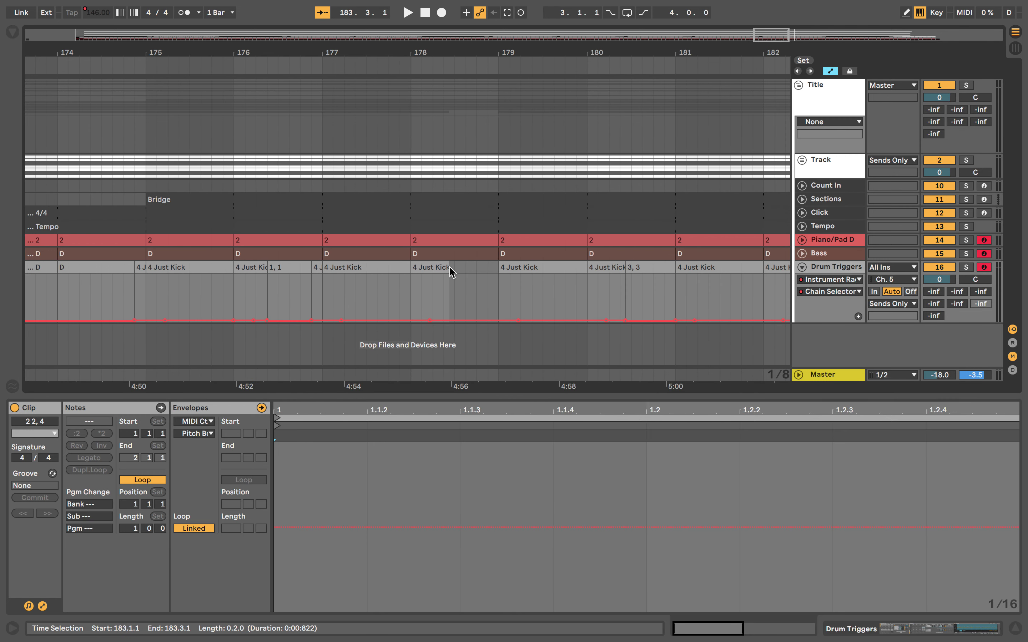
left_click(450, 276)
left_click(466, 302)
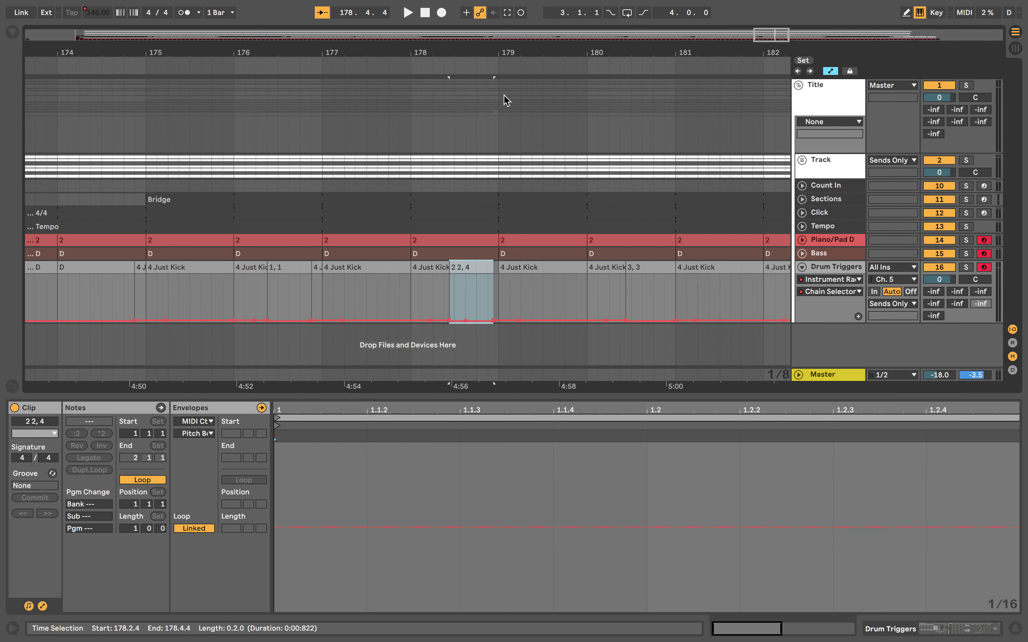
scroll(495, 56, "up", 3)
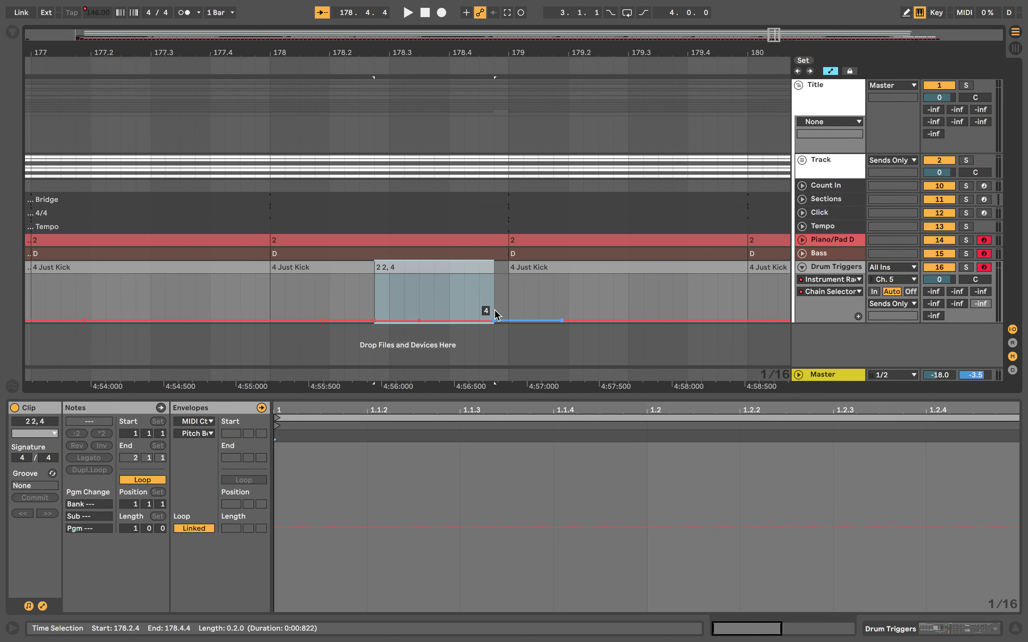
left_click_drag(494, 272, 509, 272)
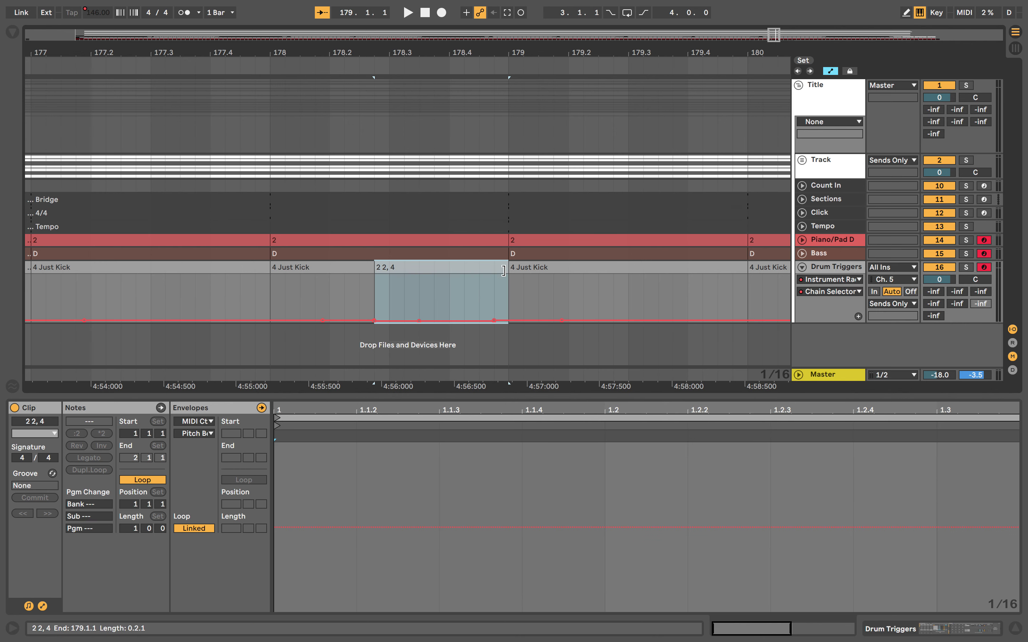
left_click(496, 322)
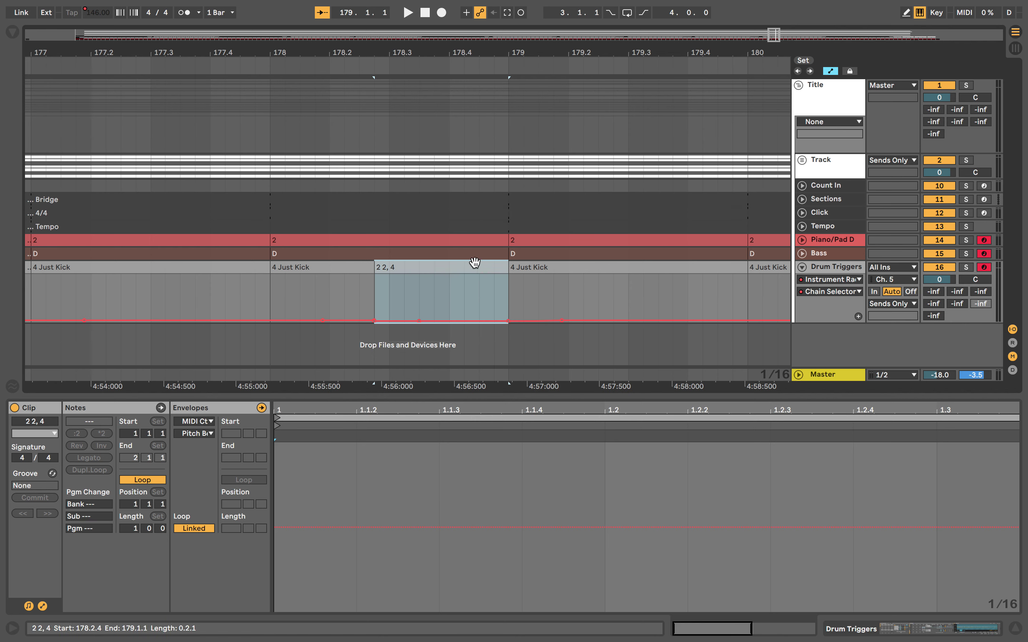
Step: Delete the "2 2, 4" clip at 178.2.4 and undo the latest edits there
key("Delete")
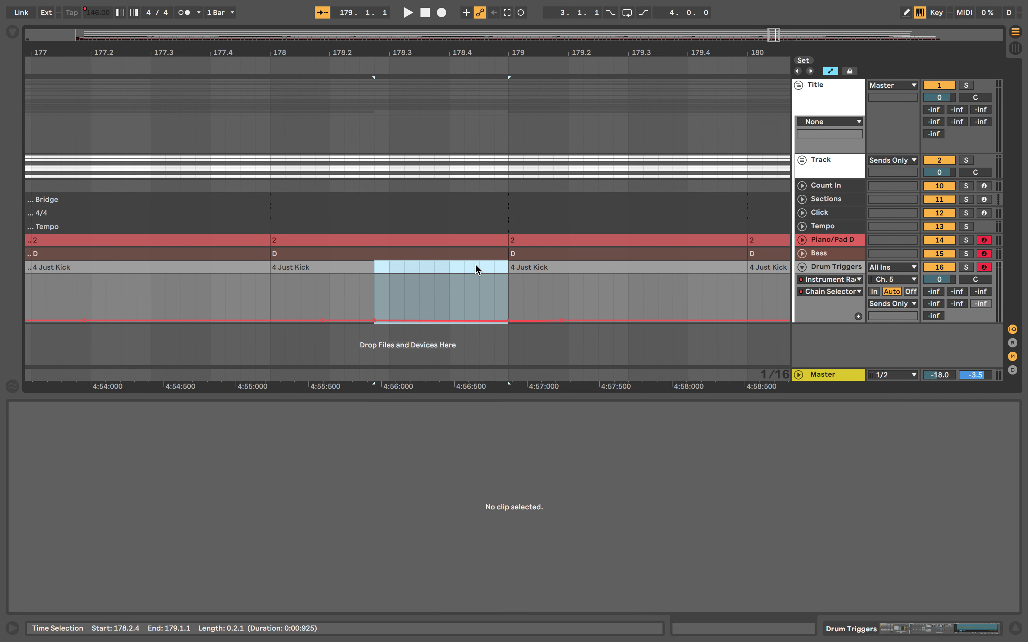
key("super+z")
key("super+z")
Step: Paste the Session View "2 2, 4" clip directly at 178.2.4 on Drum Triggers and trim its end to 179.1.1
key("Tab")
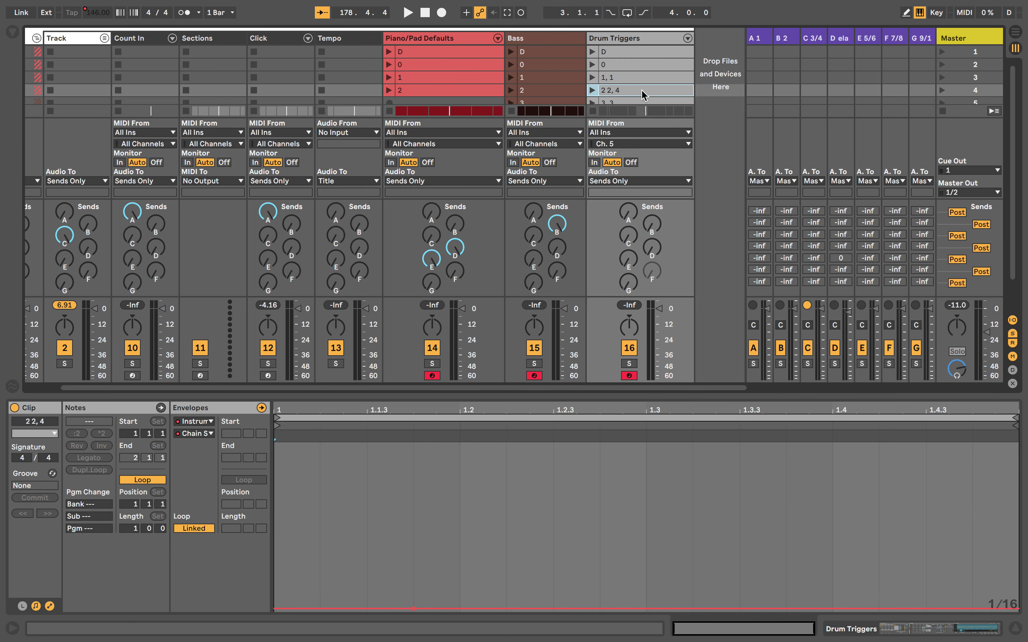
key("Tab")
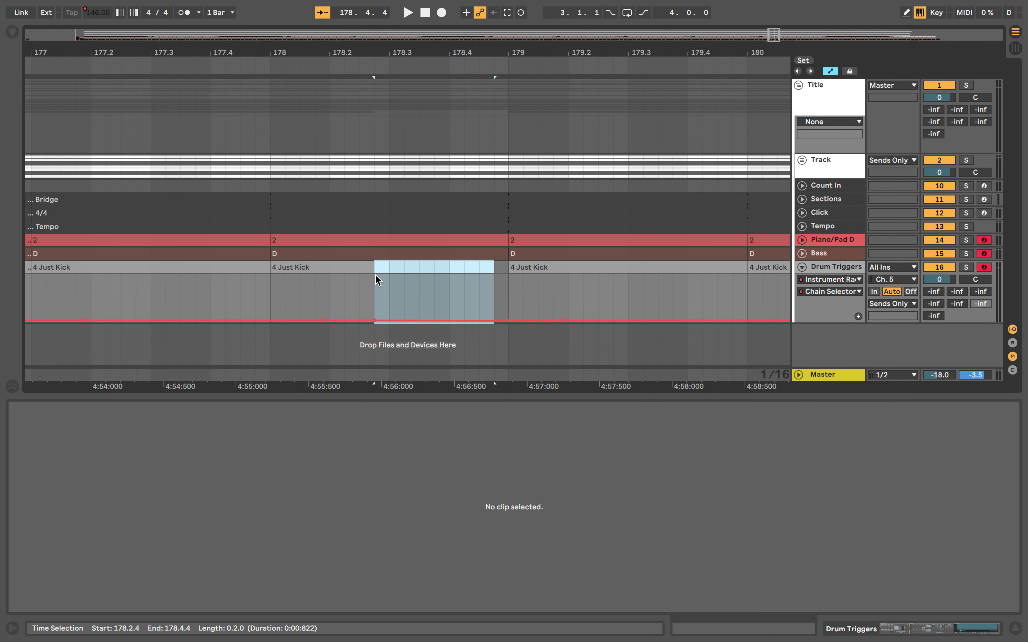
key("super+v")
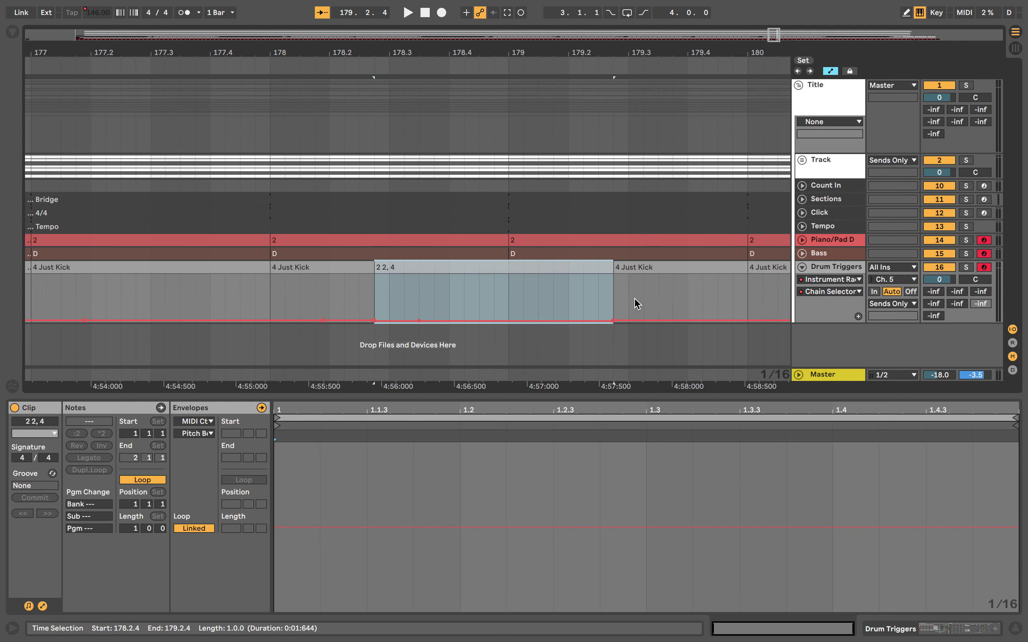
left_click_drag(604, 269, 509, 269)
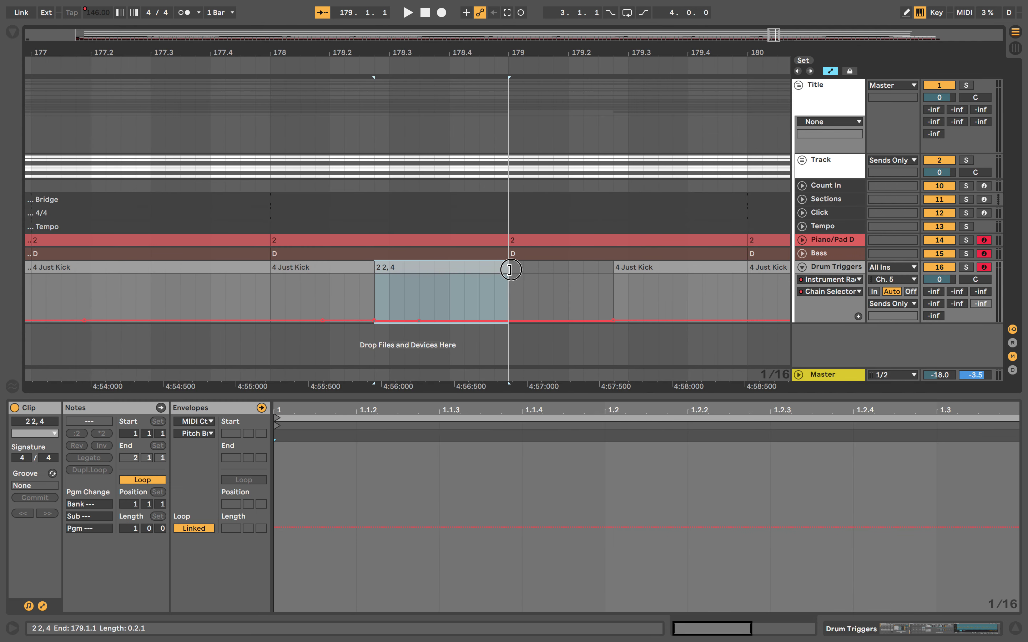
Step: Delete the leftover "4 Just Kick" piece at 179.2.4 and copy the full "4 Just Kick" clip from 177.1.1 to 179.1.1
left_click(675, 270)
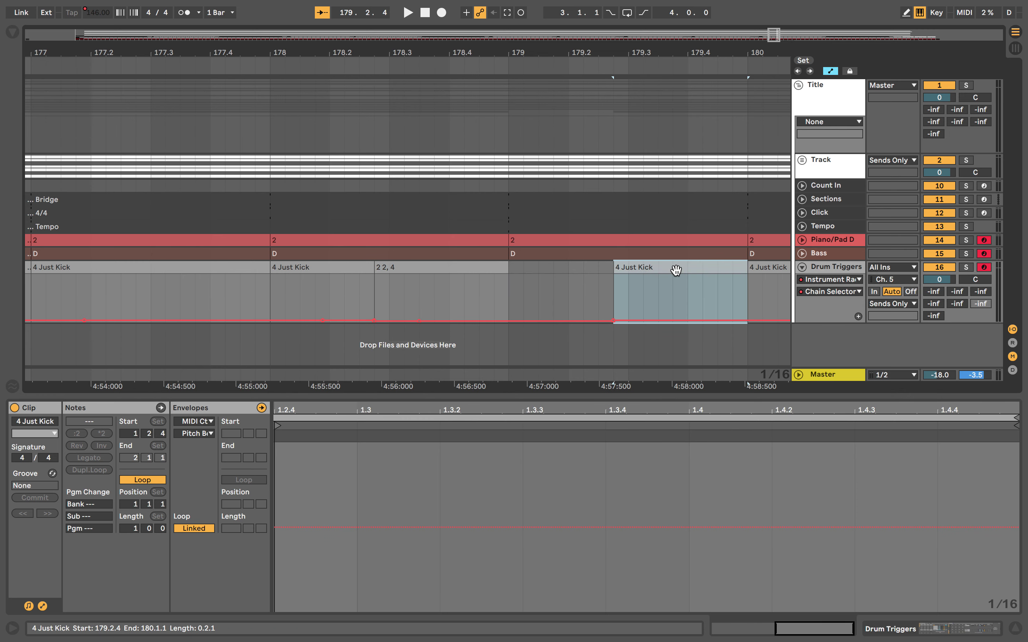
key("Delete")
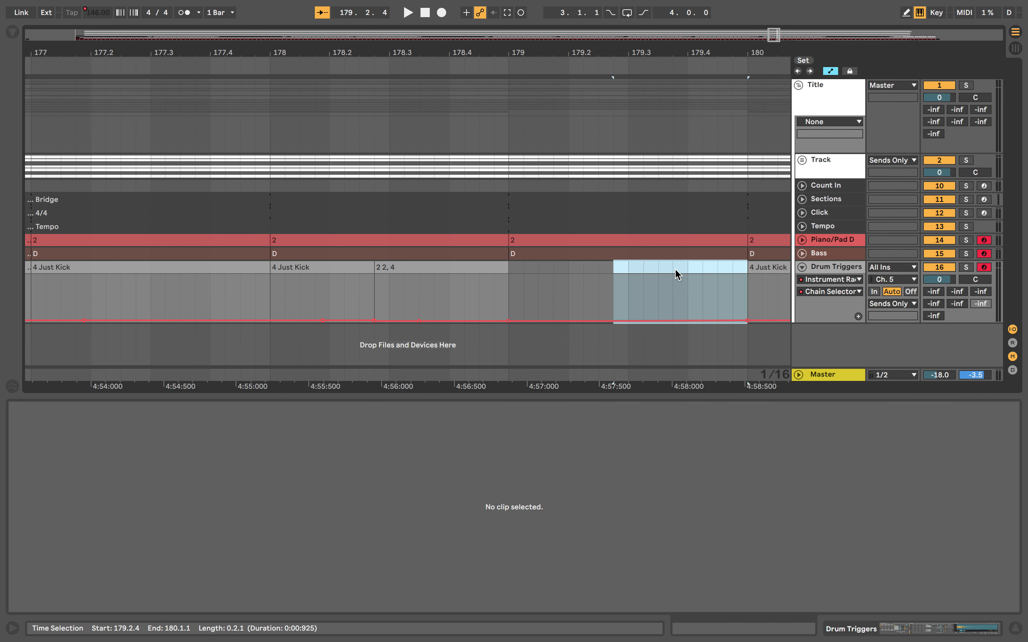
left_click(157, 266)
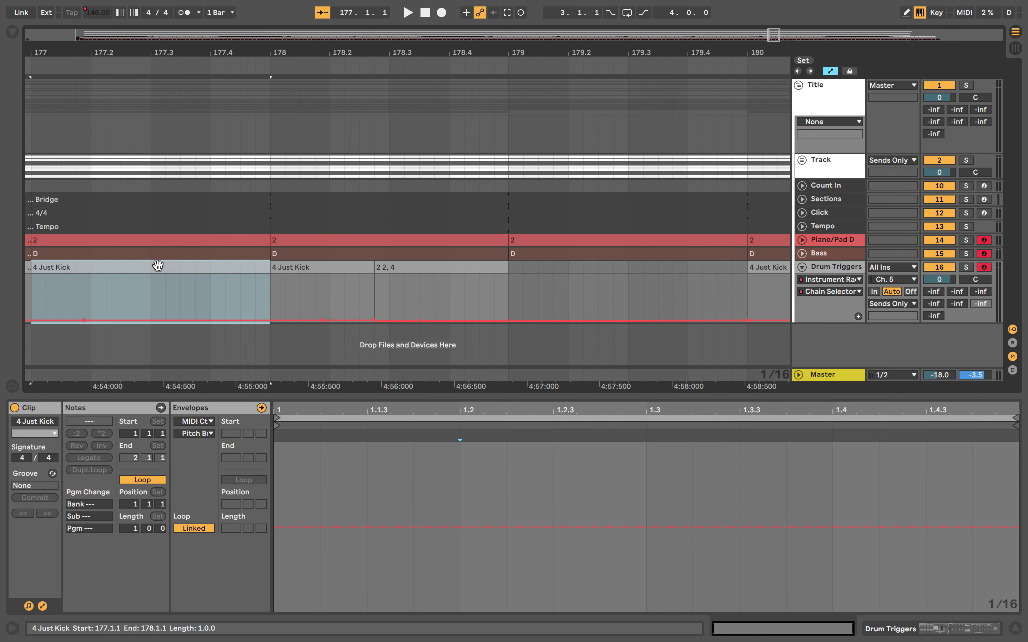
left_click(510, 269)
key("ctrl+v")
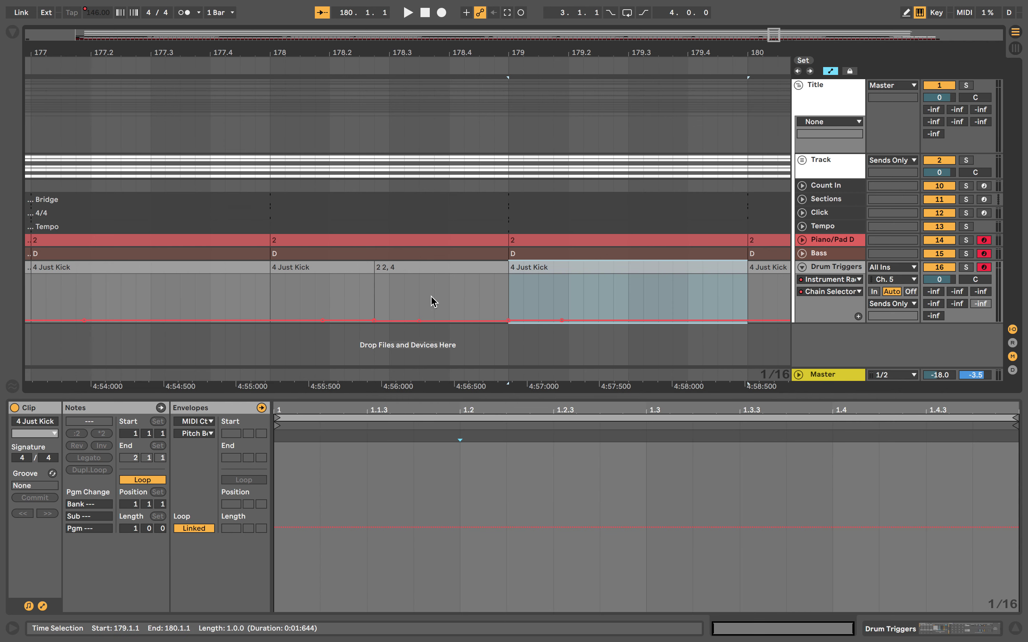
Step: Copy the three Drum Triggers clips spanning 177.1.1 to 179.1.1 onto 181.1.1, replacing the clips there
scroll(364, 294, "left", 5)
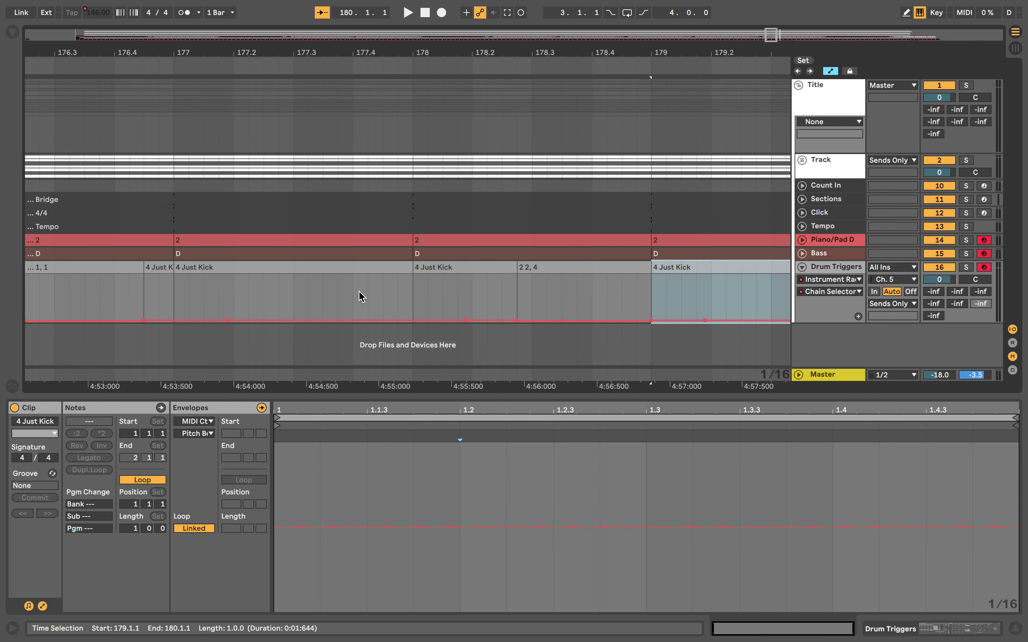
left_click(307, 267)
left_click(576, 269, "shift")
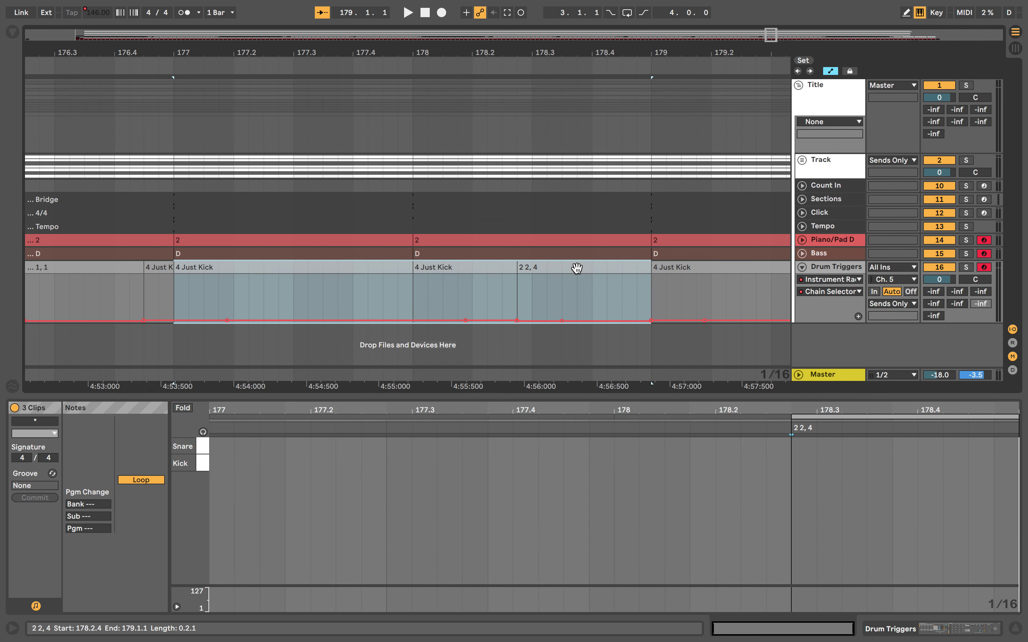
scroll(577, 268, "right", 10)
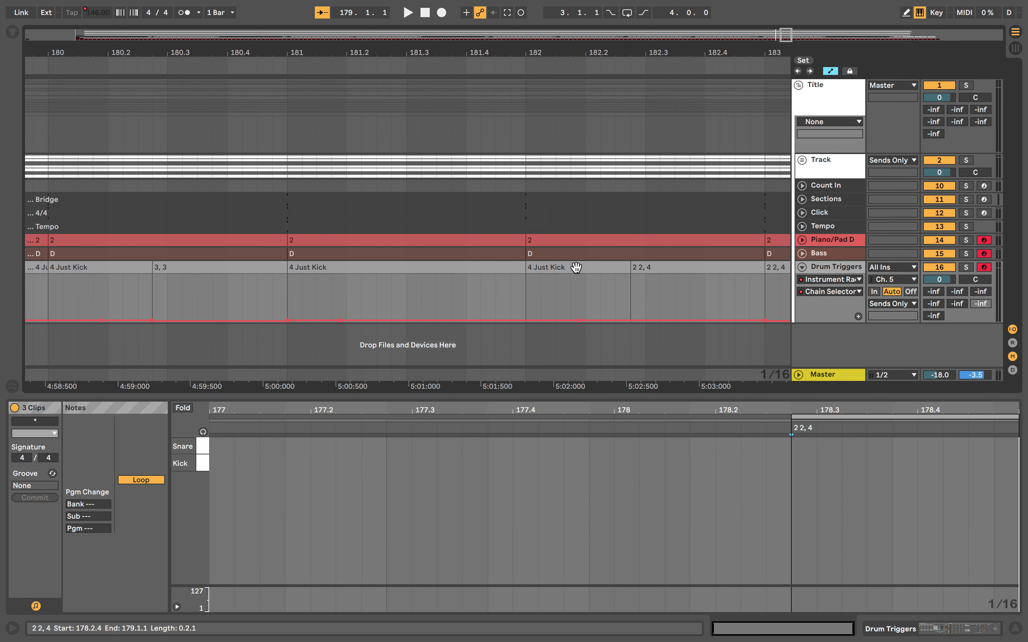
scroll(577, 268, "left", 3)
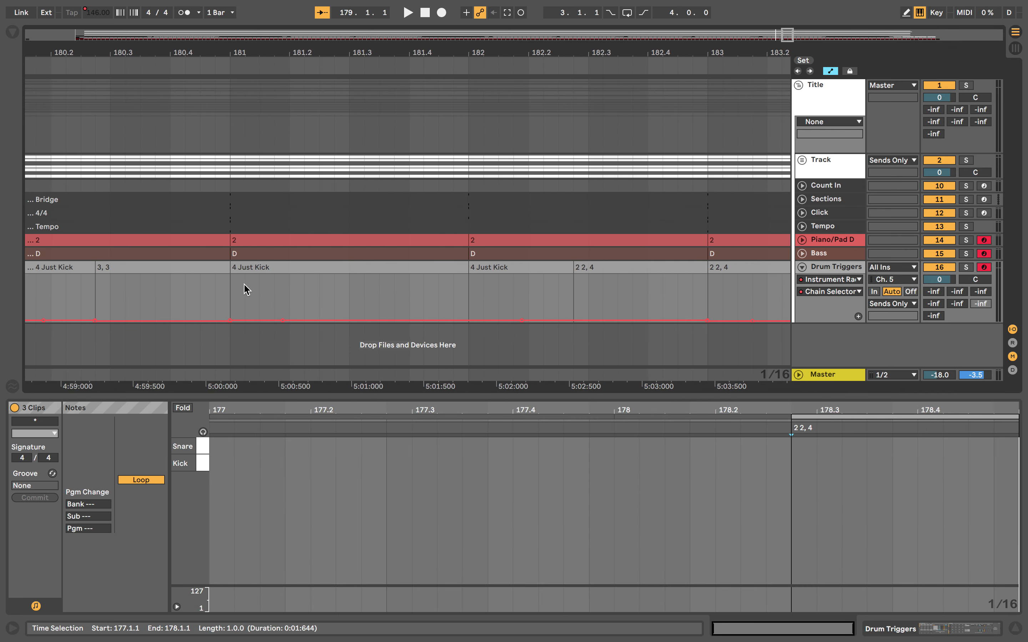
left_click(230, 271)
left_click(585, 267, "shift")
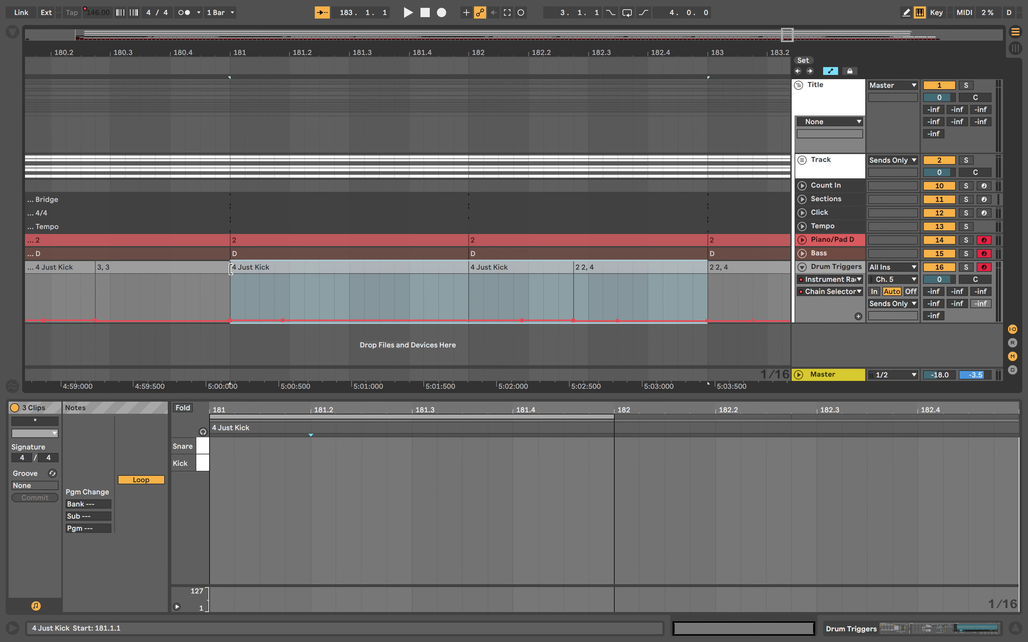
Step: Delete the extra "2 2, 4" clip at 183.1.1 on the Drum Triggers track
scroll(624, 271, "right", 5)
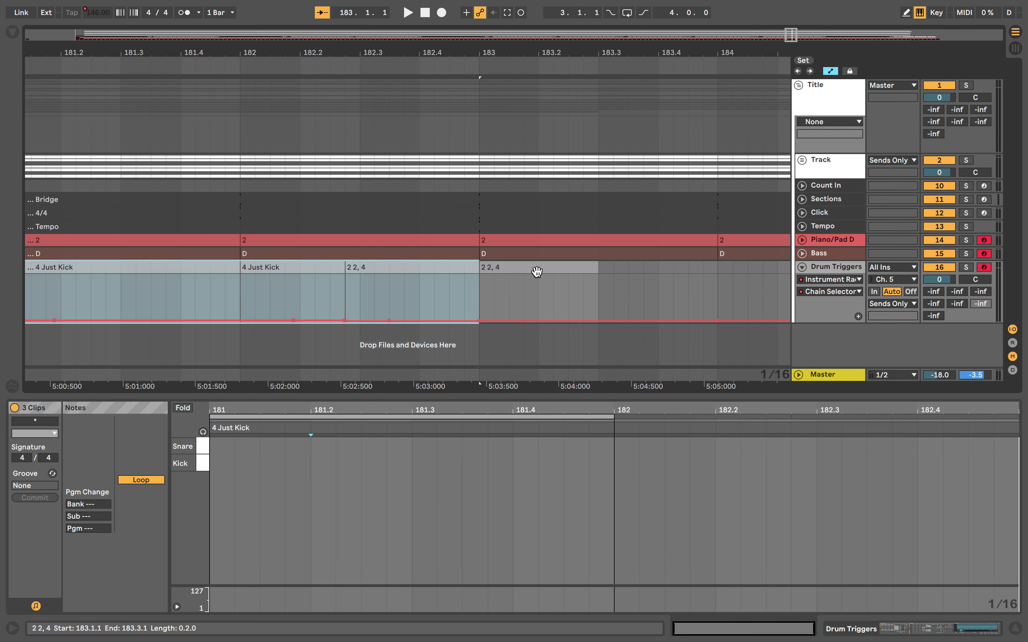
left_click(538, 271)
key("Delete")
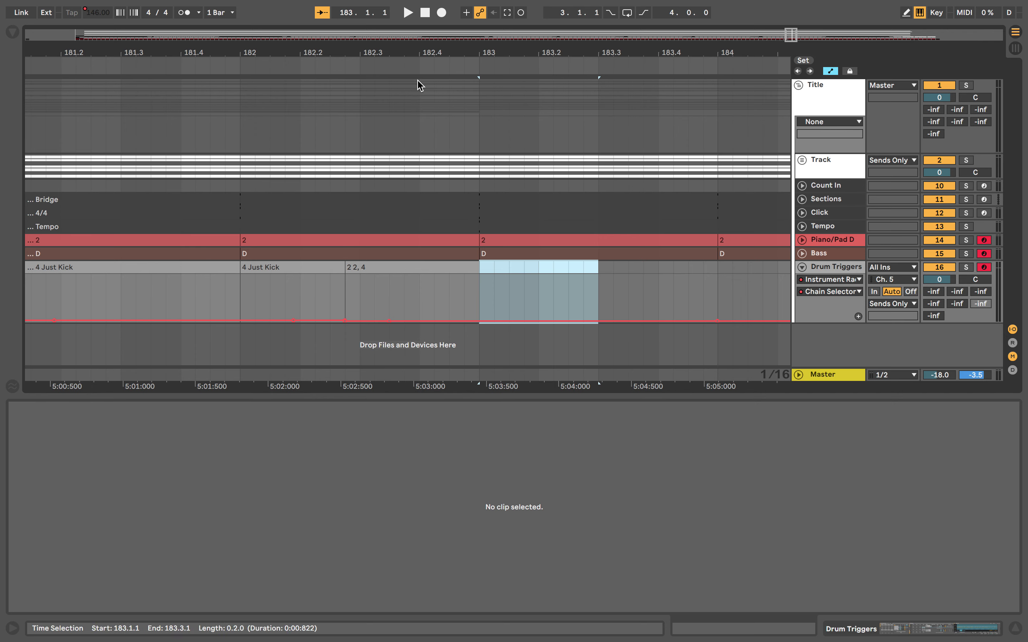
Step: Show the chain zones of the Drum Triggers Instrument Rack and play back the Bridge to check the chain switching
scroll(420, 85, "down", 5)
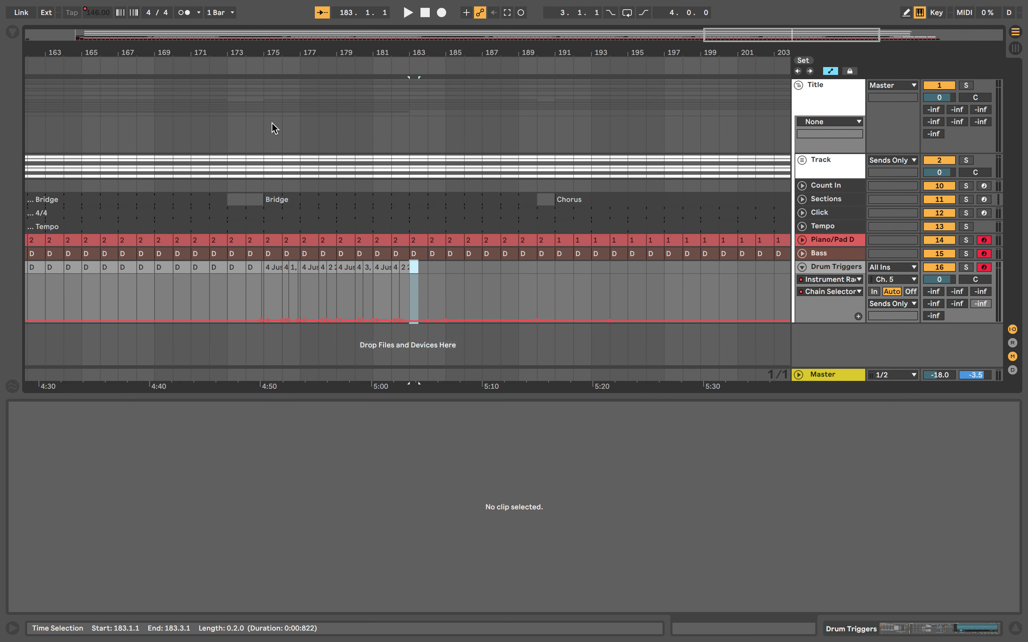
left_click(816, 267)
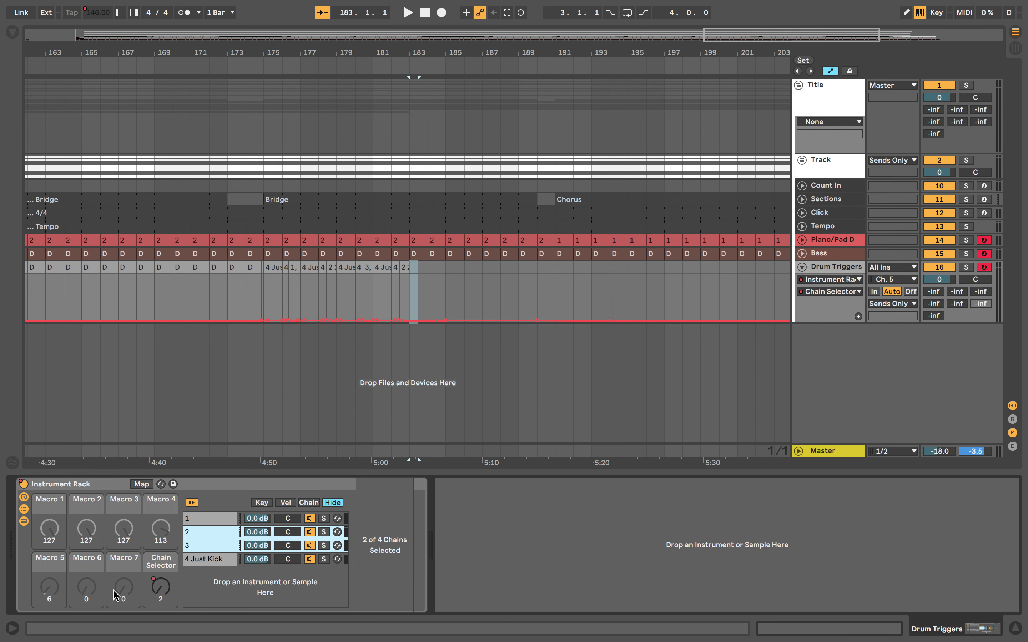
left_click(309, 502)
left_click(256, 67)
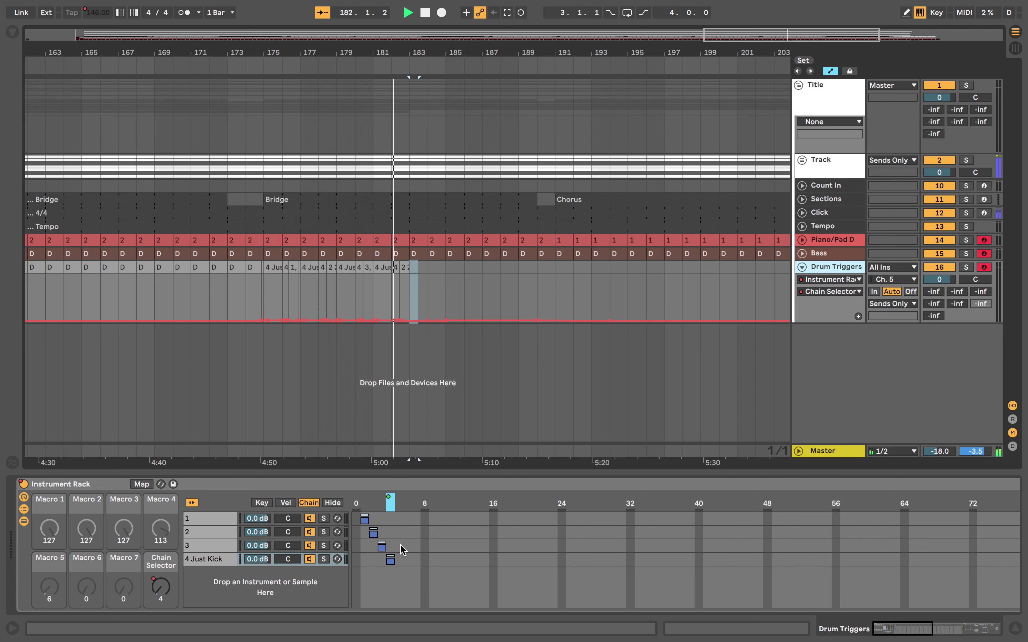
Step: Stop playback and delete the "3, 3" clip at 180.2.4 on the Drum Triggers track
key("space")
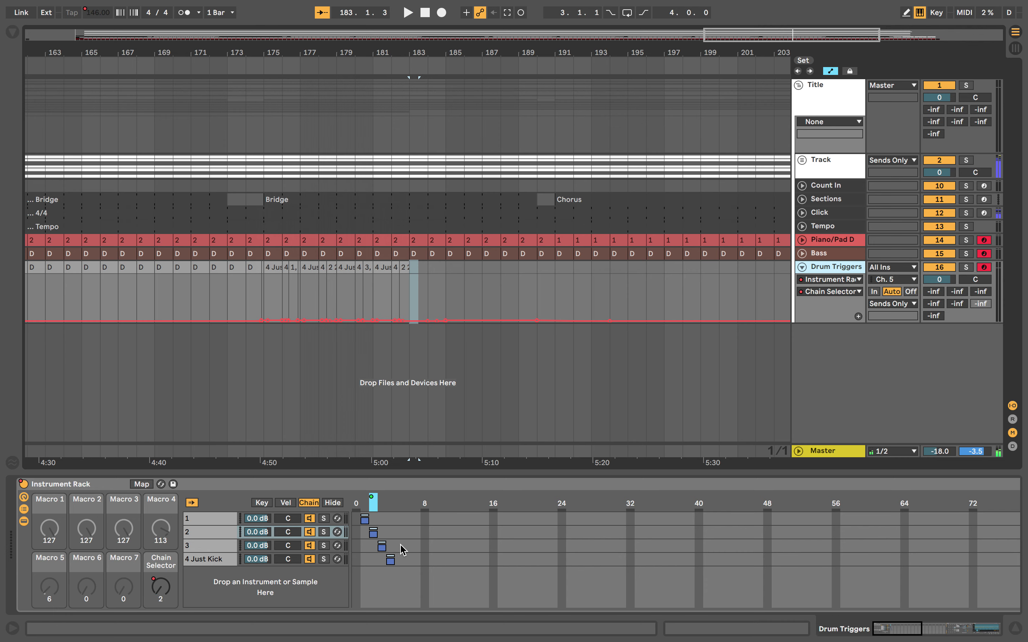
left_click_drag(338, 51, 428, 176)
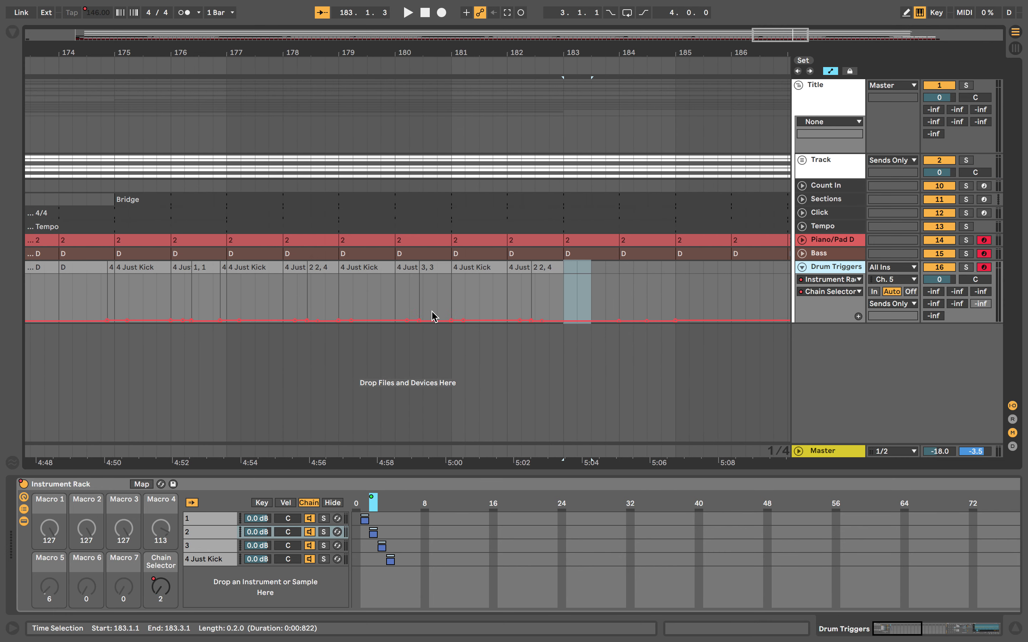
left_click(436, 269)
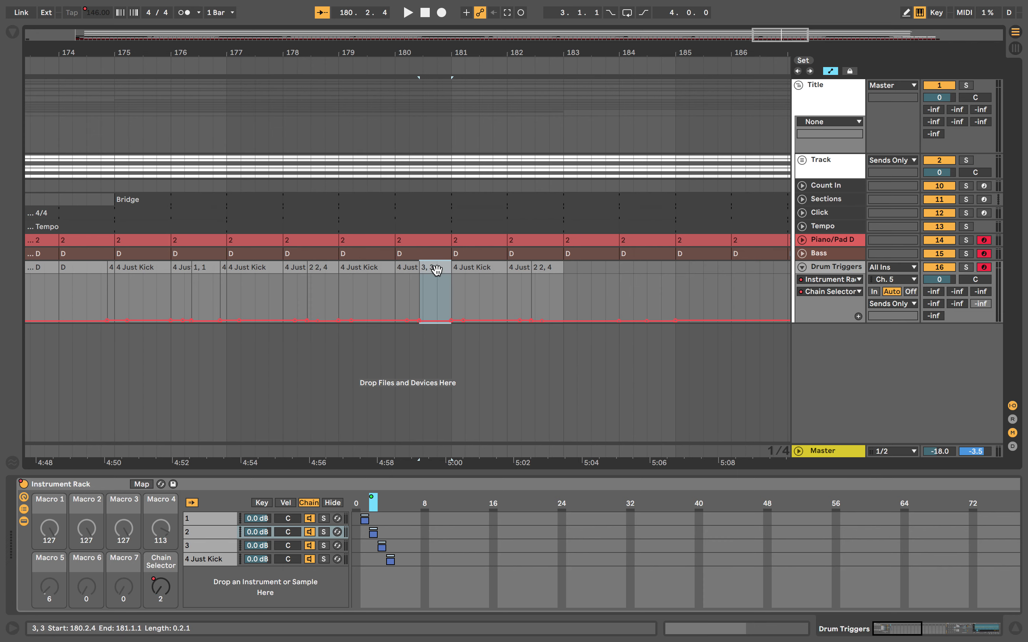
Step: Set the Instrument Rack's Chain Selector envelope in the Drum Triggers session clip "3, 3" to 3
key("Tab")
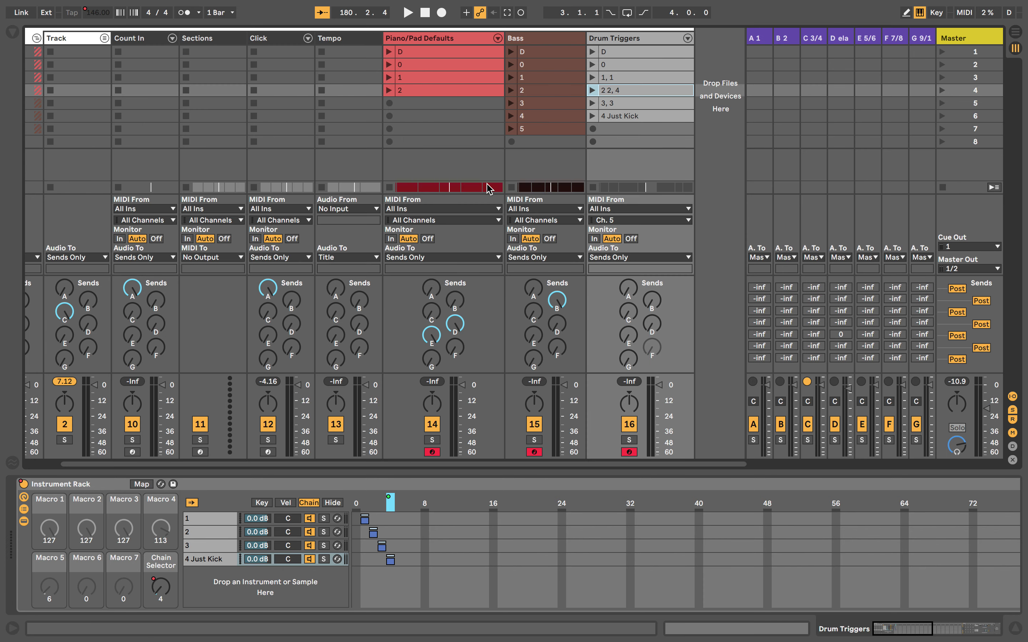
left_click(643, 104)
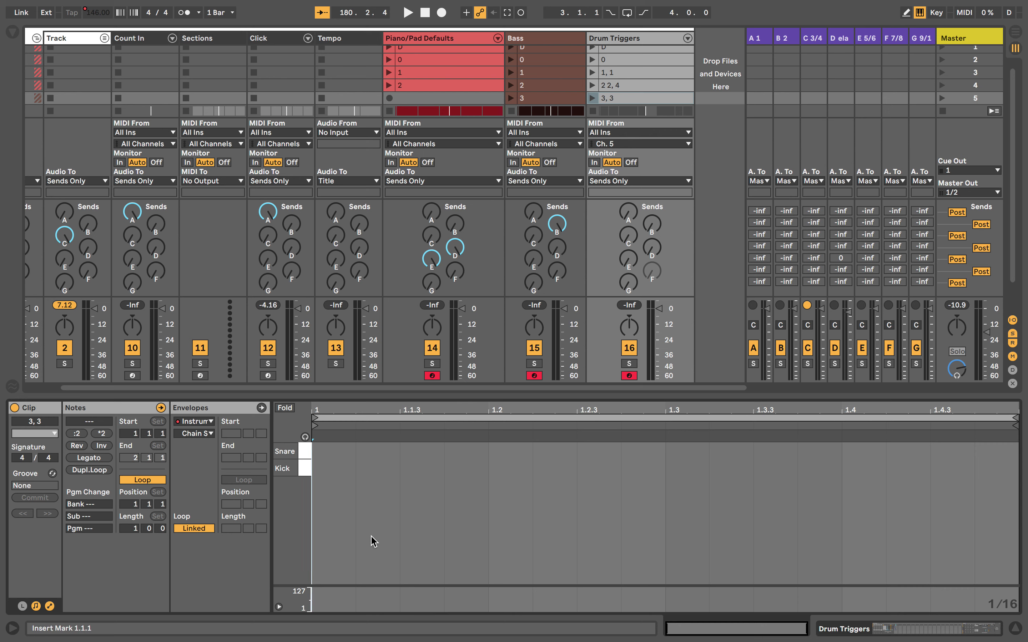
left_click(206, 434)
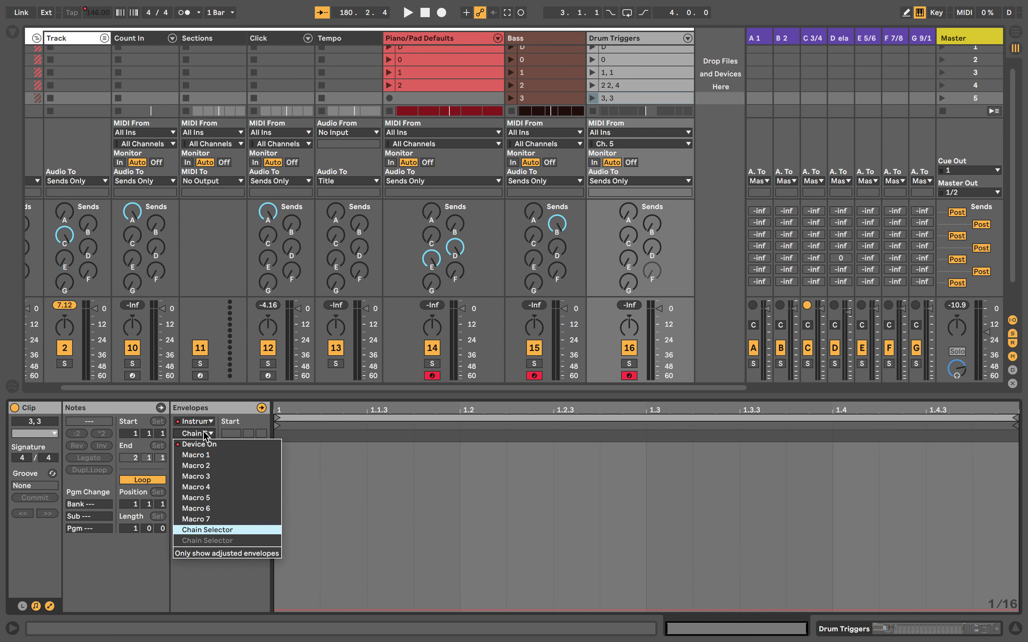
left_click(216, 531)
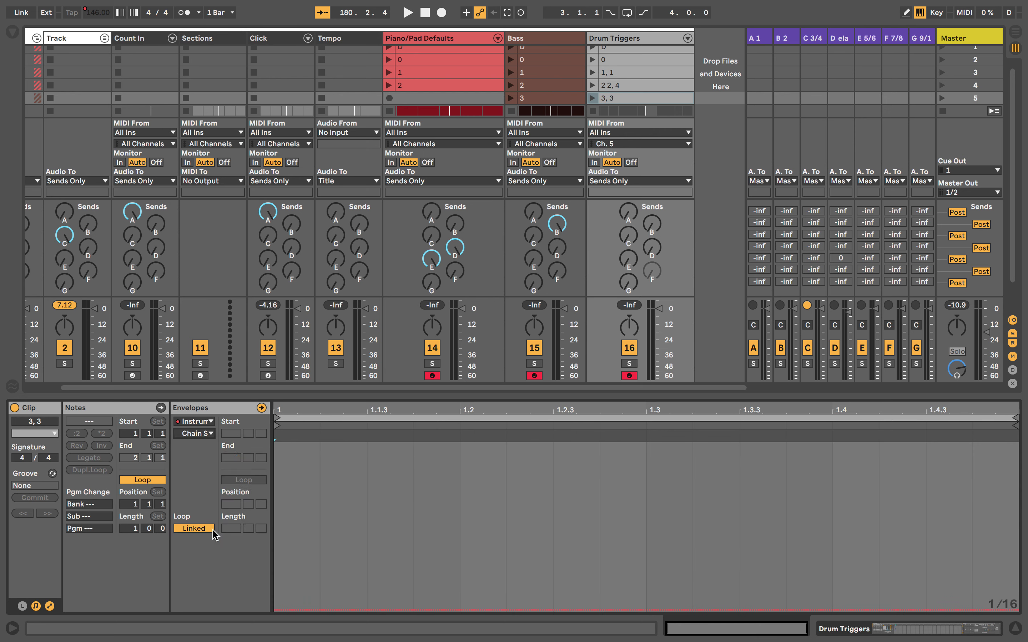
left_click(459, 607)
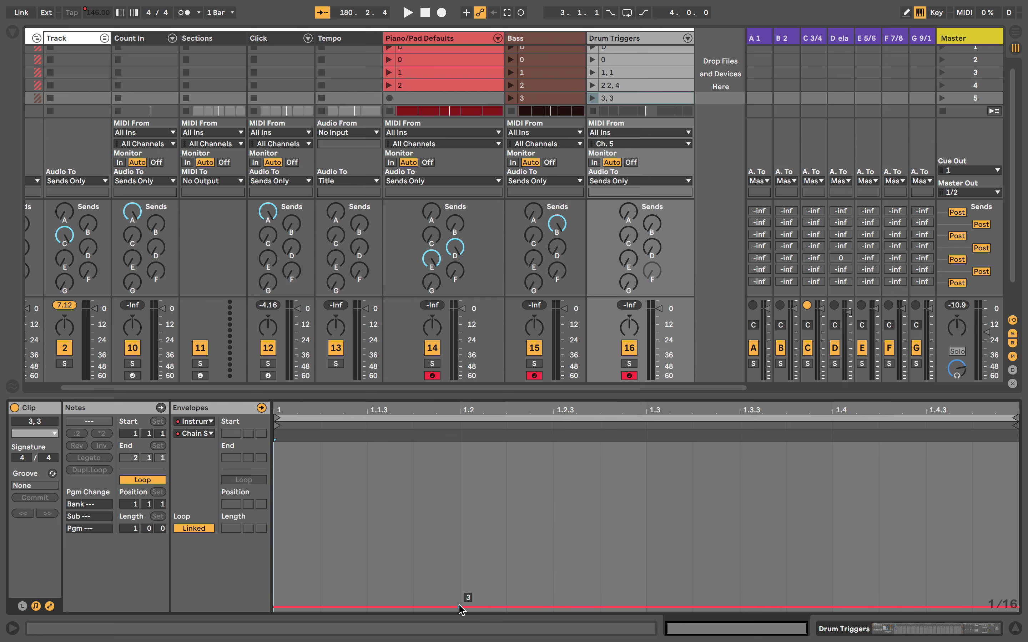
Step: Copy the edited "3, 3" session clip into the arrangement at 180.2.4 on Drum Triggers and trim its end to 181.1.1
scroll(654, 98, "left", 3)
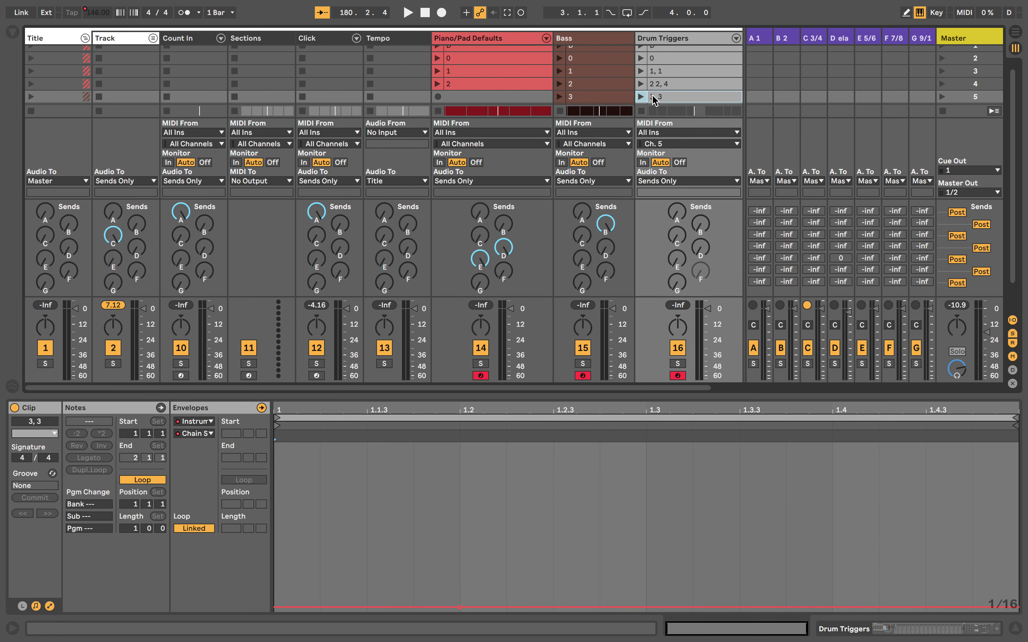
key("Tab")
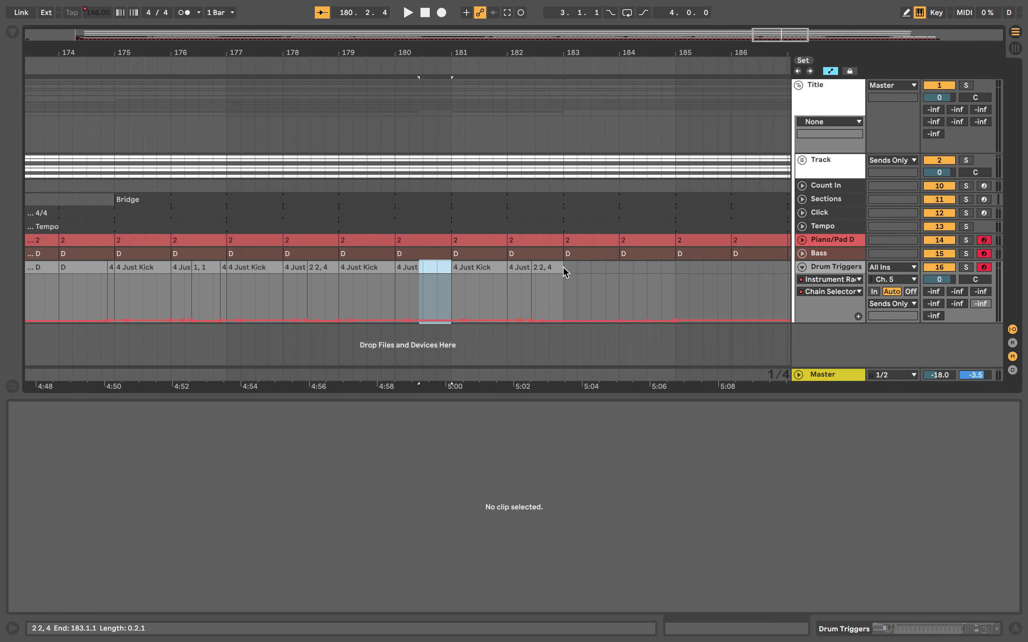
left_click(569, 274)
key("ctrl+shift+m")
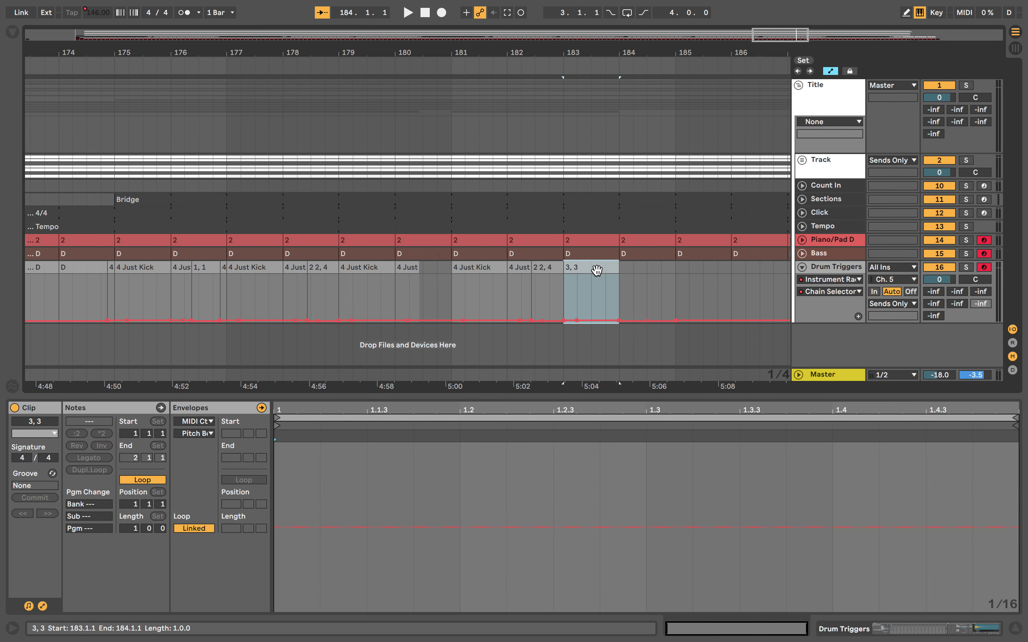
left_click_drag(600, 267, 468, 266)
scroll(520, 209, "up", 5)
left_click_drag(629, 267, 548, 279)
Step: Copy the full "4 Just Kick" clip from 179.1.1 to 181.1.1 on the Drum Triggers track
left_click(204, 268)
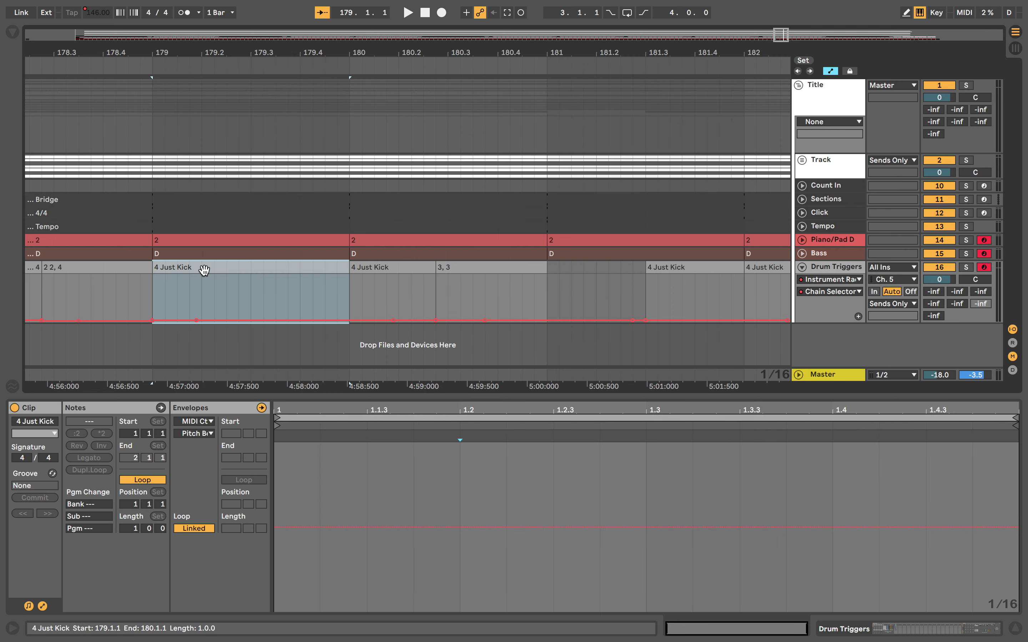
left_click(550, 270)
key("ctrl+v")
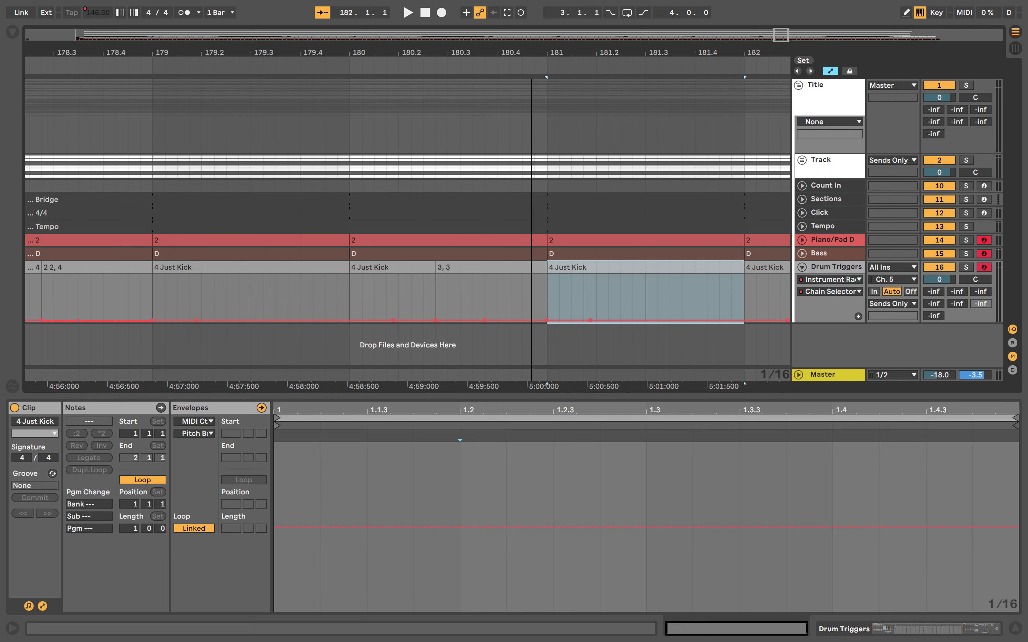
Step: Show the Drum Triggers Instrument Rack's chain zones and play back from bar 173 through the Bridge to check the chain switching
key("minus")
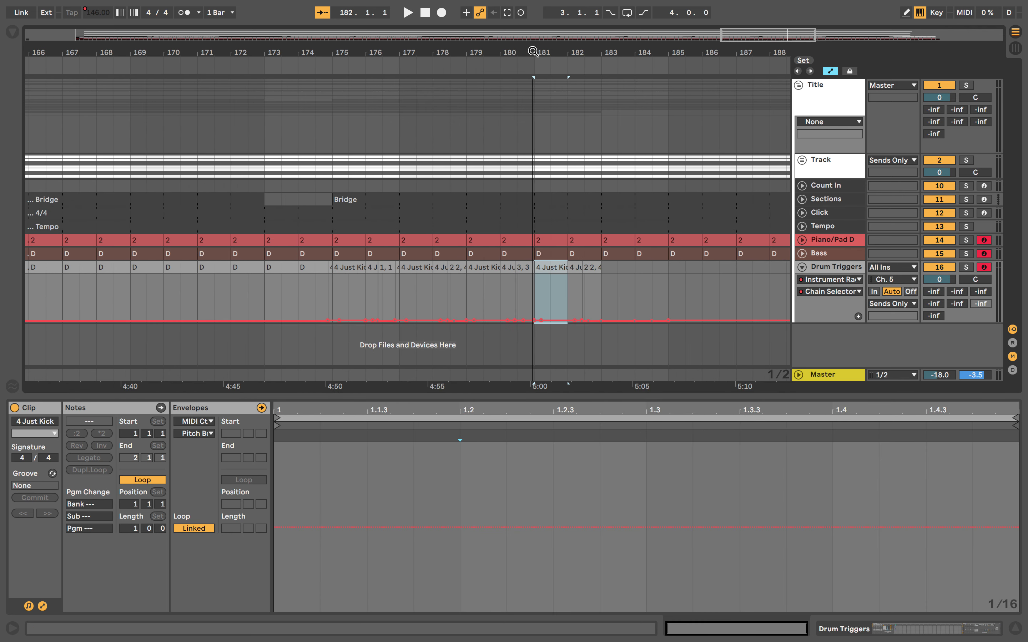
double_click(844, 273)
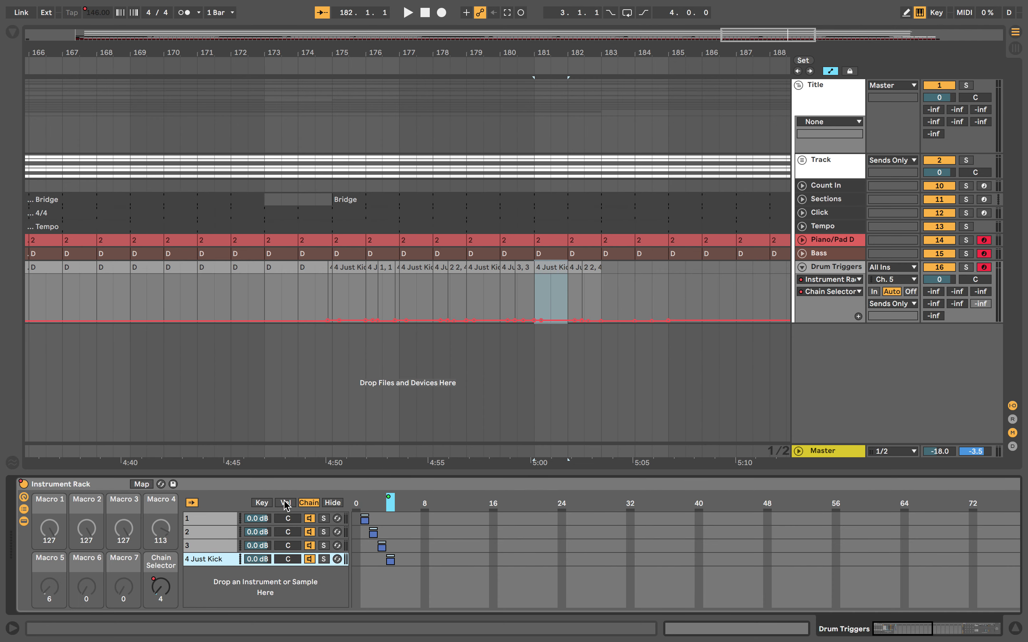
left_click(332, 503)
left_click(308, 503)
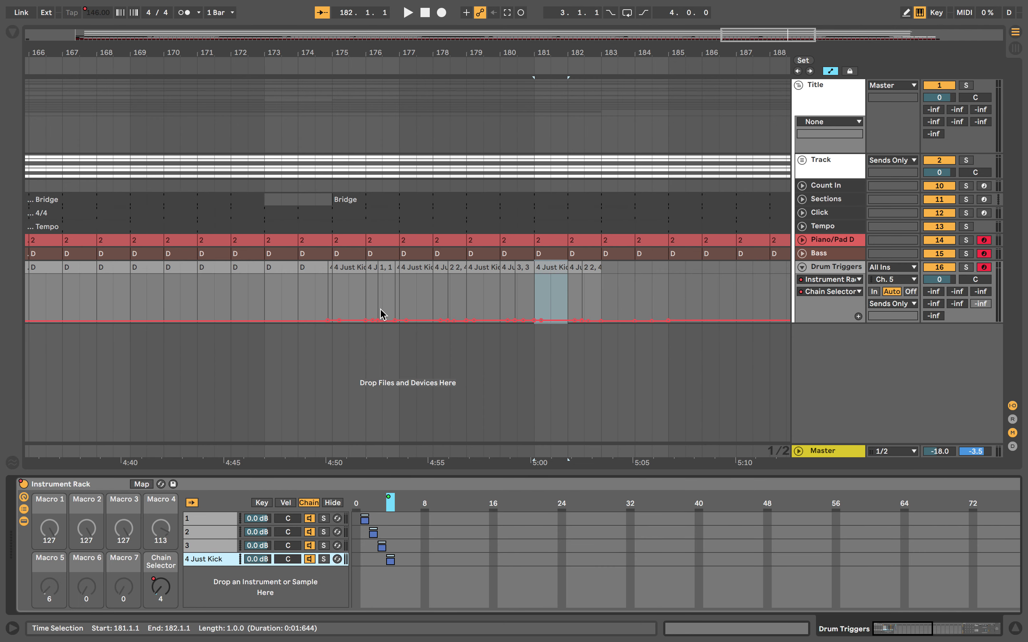
left_click(267, 64)
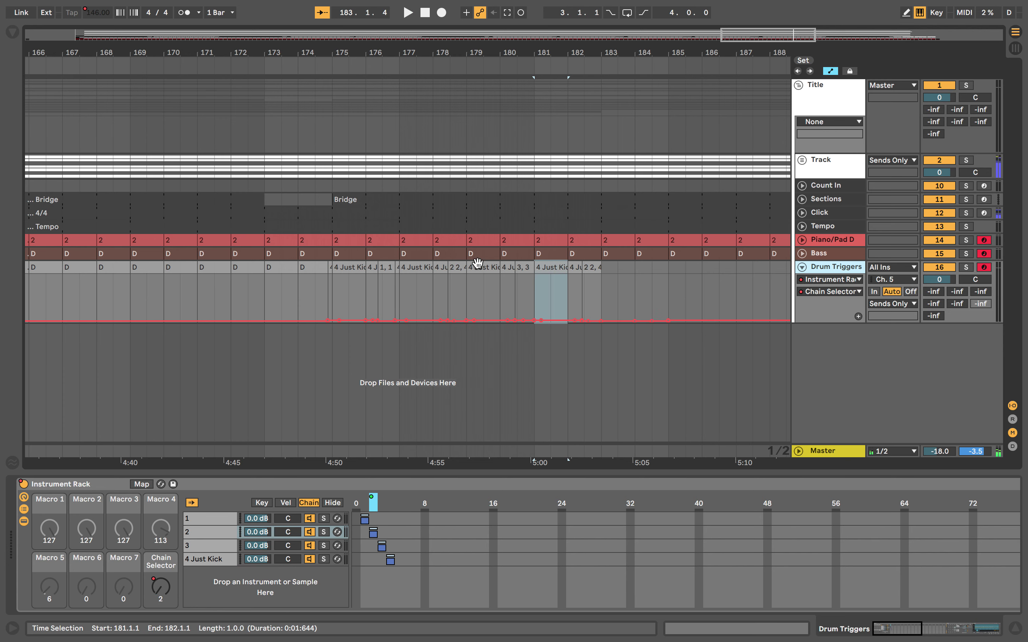
Step: Duplicate all Drum Triggers clips from 175.1.1 to 183.1.1 so the copy fills 183.1.1 to 191.1.1
left_click(349, 270)
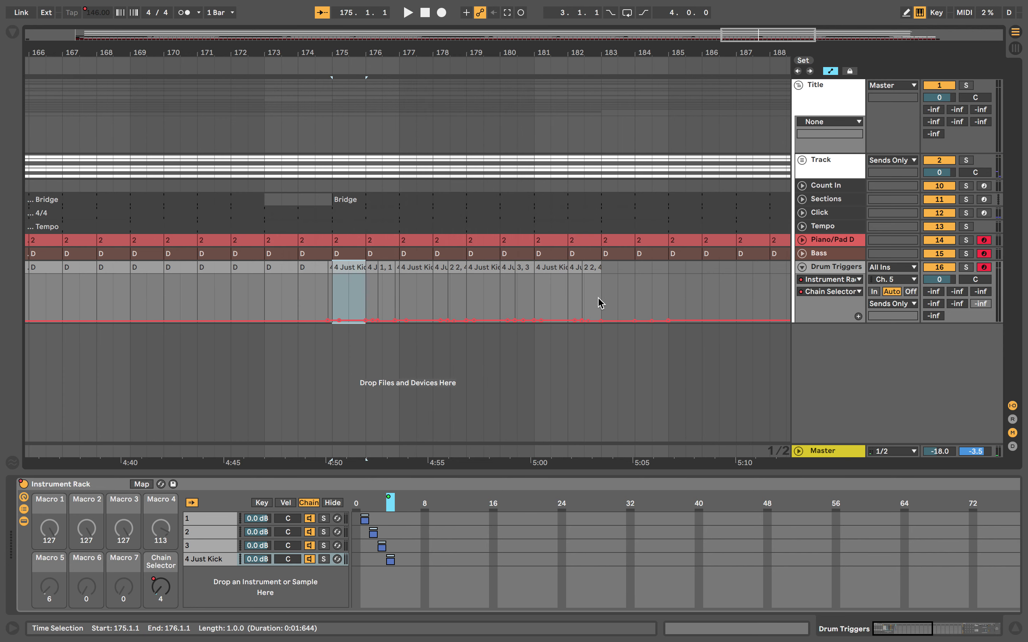
left_click(593, 268, "shift")
scroll(573, 289, "right", 5)
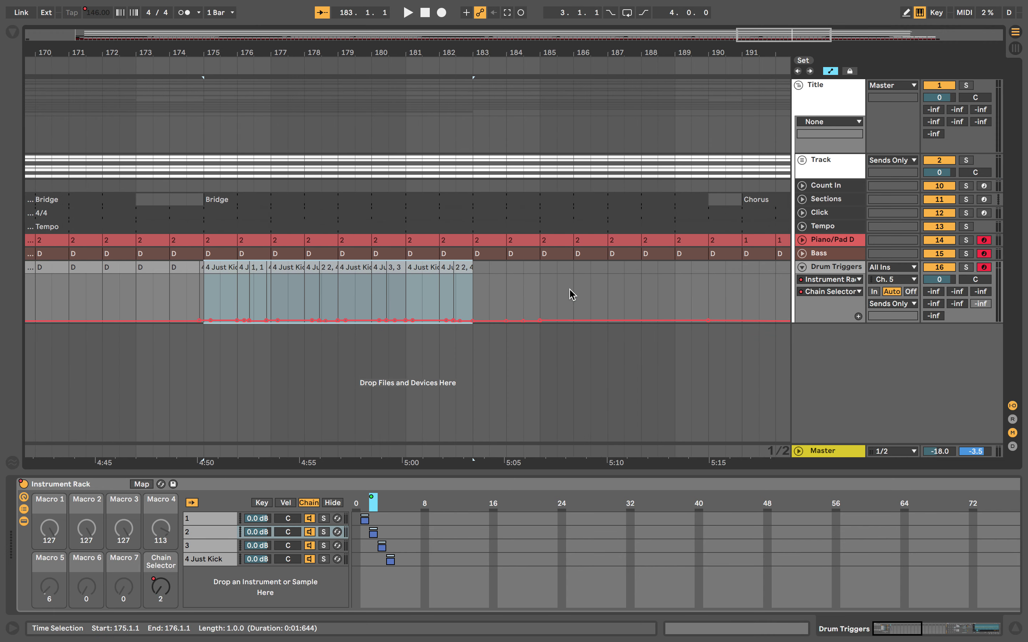
key("super+d")
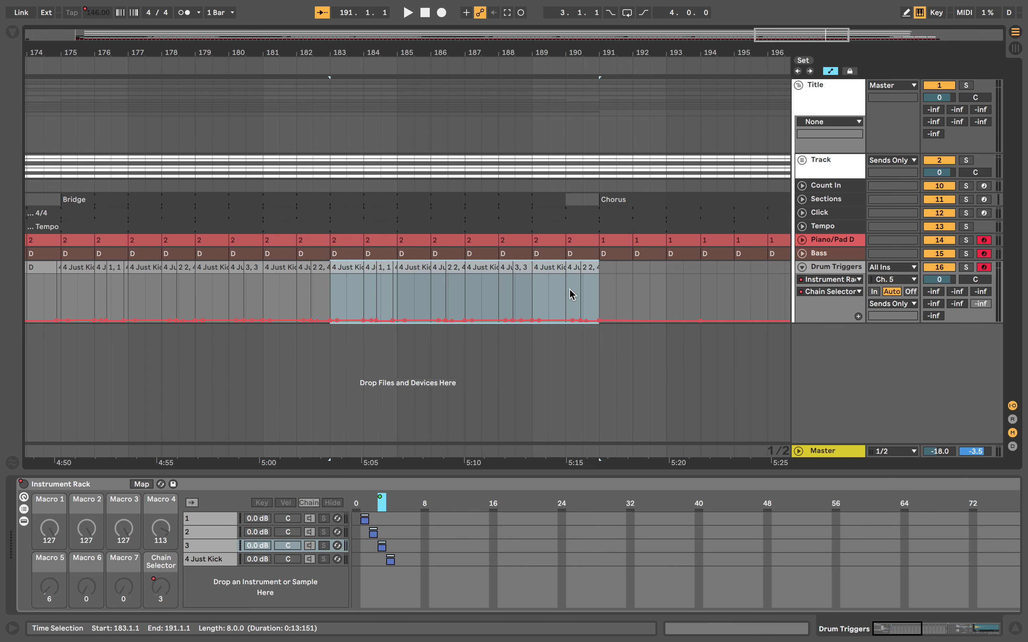
Step: Play back from the end of the Bridge into the Chorus to check the Drum Triggers transition, then stop
scroll(572, 294, "right", 5)
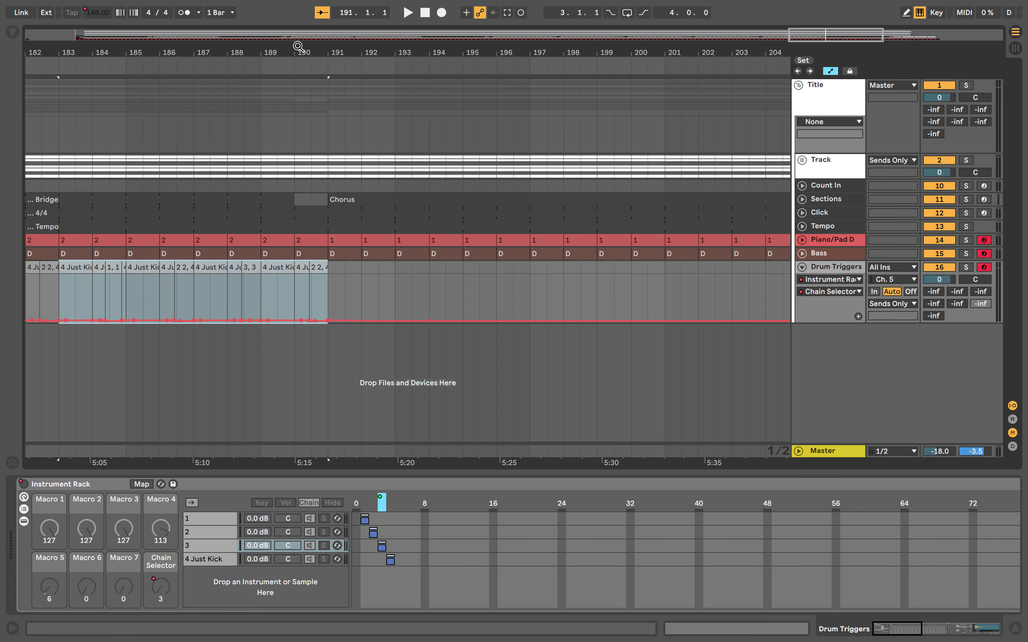
left_click(291, 62)
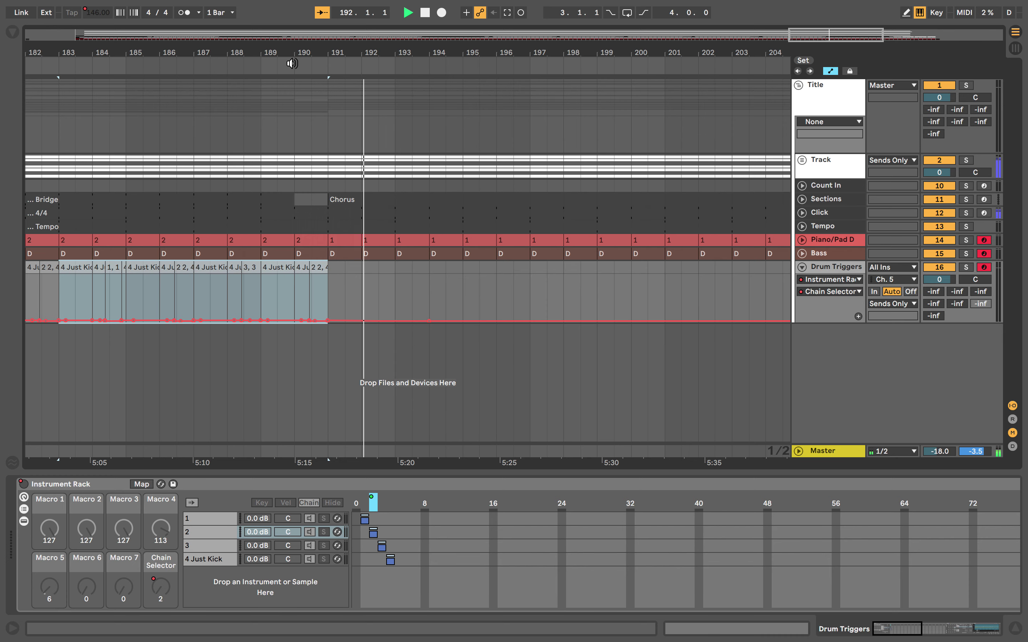
key("space")
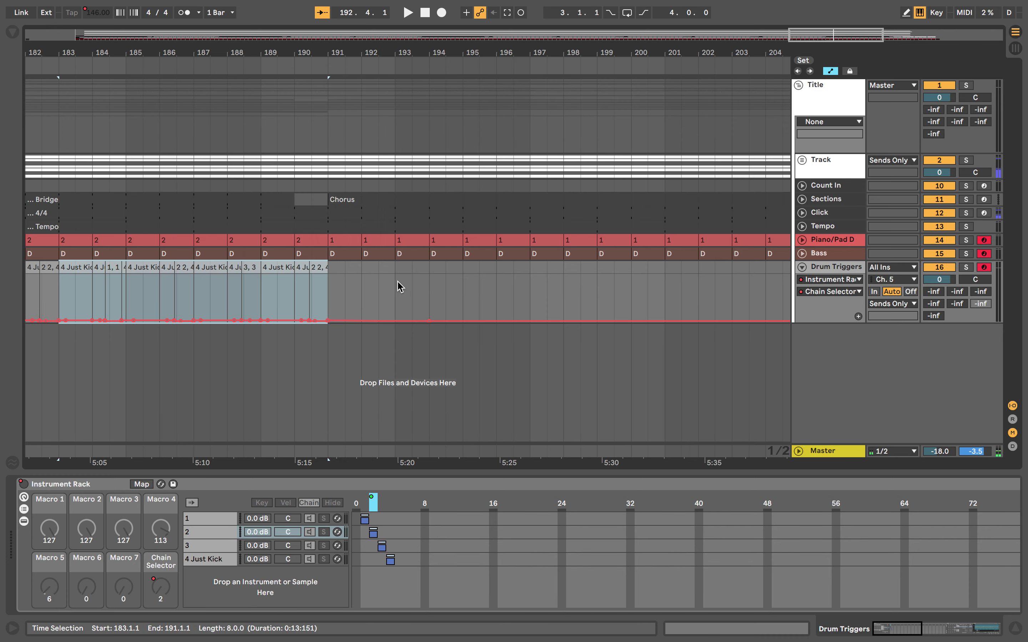
Step: Copy the Drum Triggers session clip "0" into the arrangement at the Chorus start, 191.1.1
key("Tab")
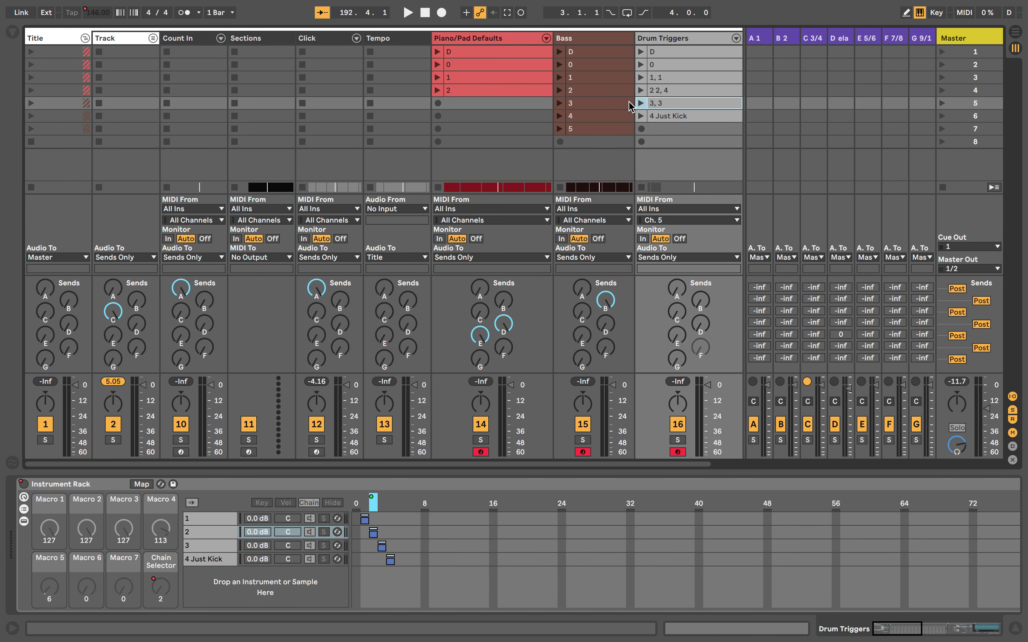
left_click(671, 67)
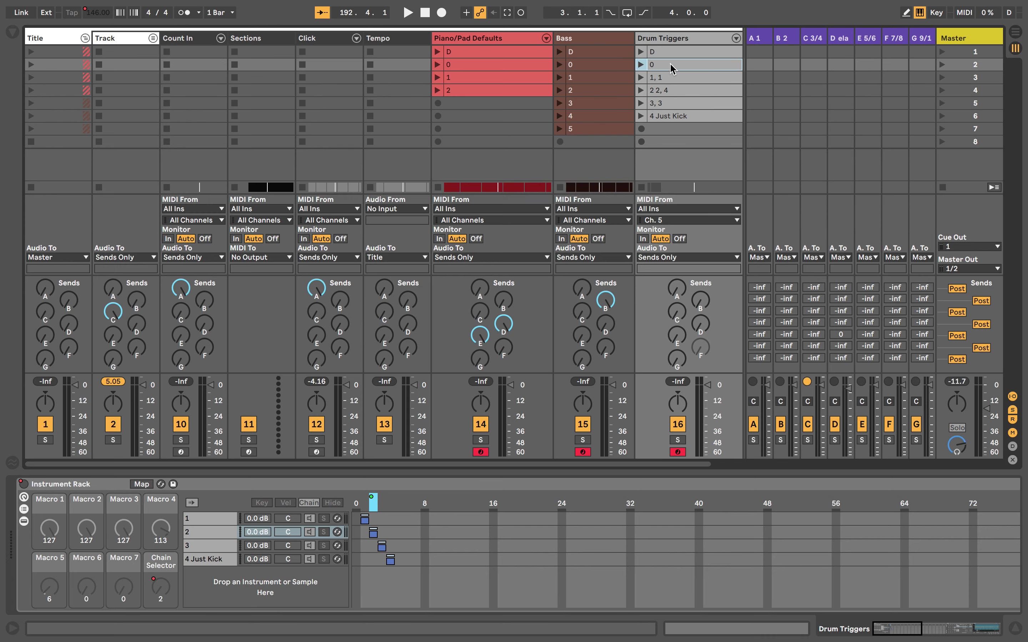
key("Tab")
left_click(344, 272)
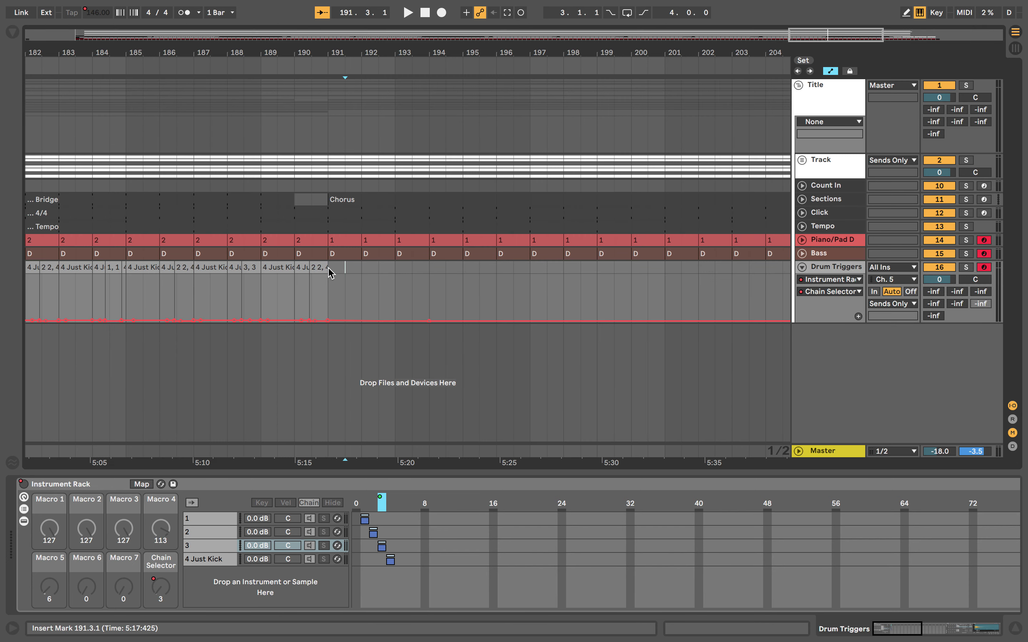
key("ctrl+v")
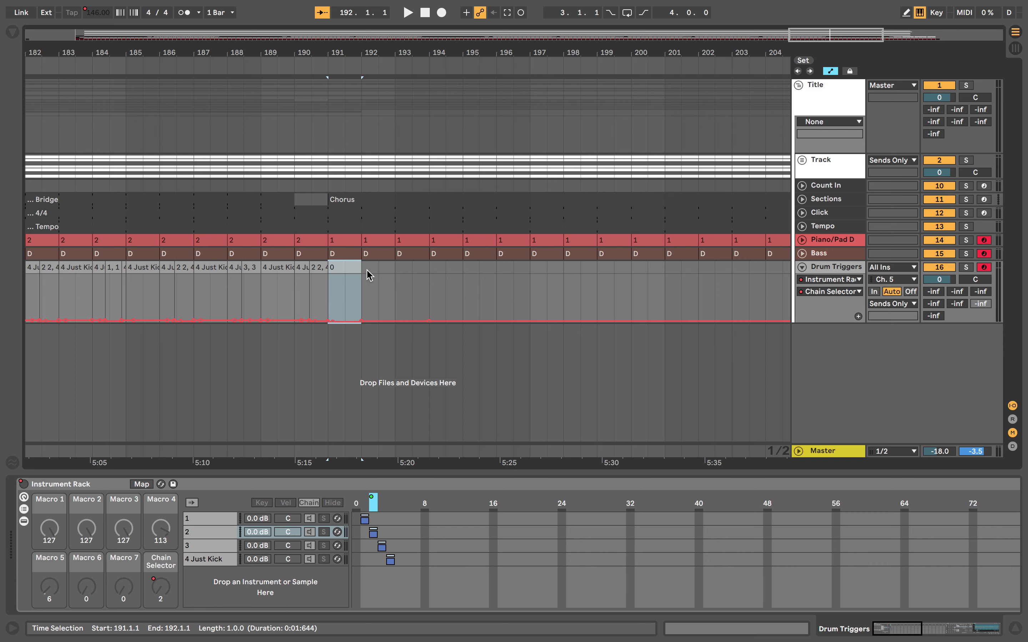
Step: Duplicate the "0" clip bar by bar on the Drum Triggers track until the copies reach 201.1.1
key("ctrl+d")
key("ctrl+d")
key("ctrl+d")
key("ctrl+d")
key("ctrl+d")
key("ctrl+d")
key("ctrl+d")
key("ctrl+d")
key("ctrl+d")
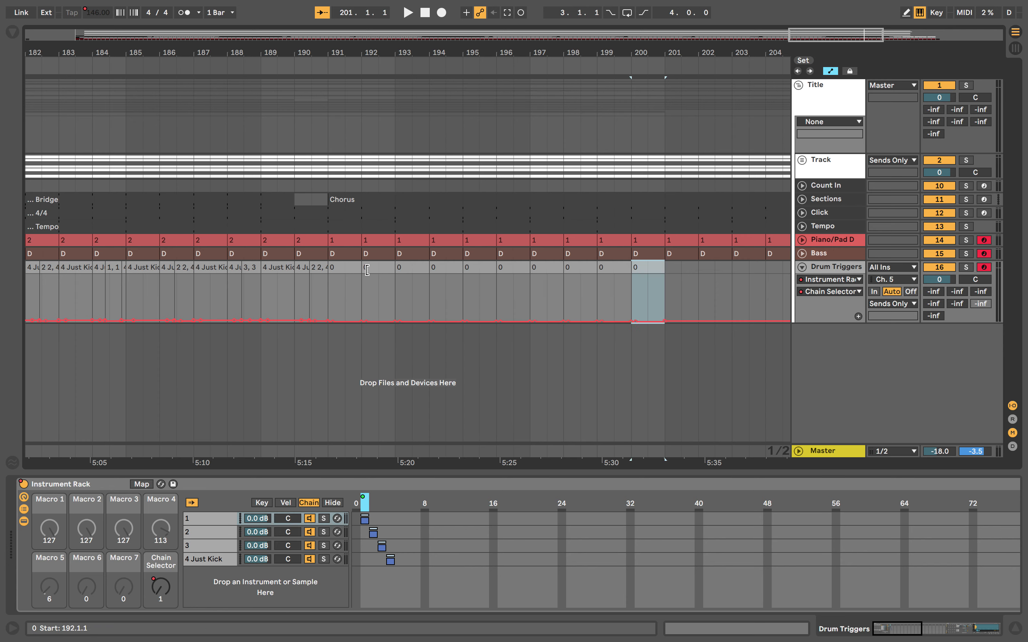
Step: Show the Instrument Rack's Device On envelope in the Drum Triggers session clip "D" and check it
key("Tab")
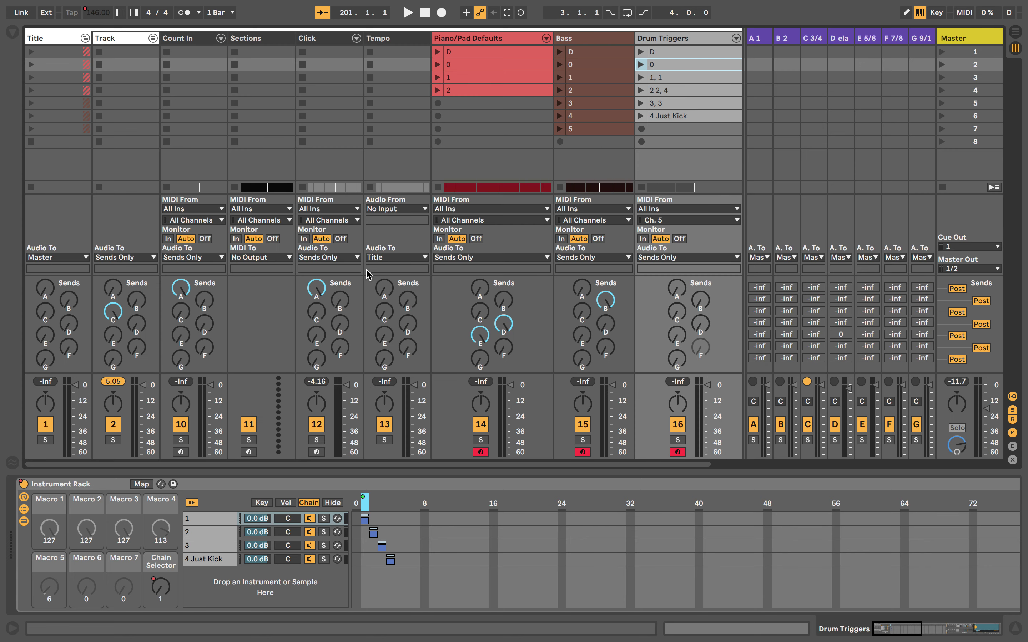
left_click(675, 52)
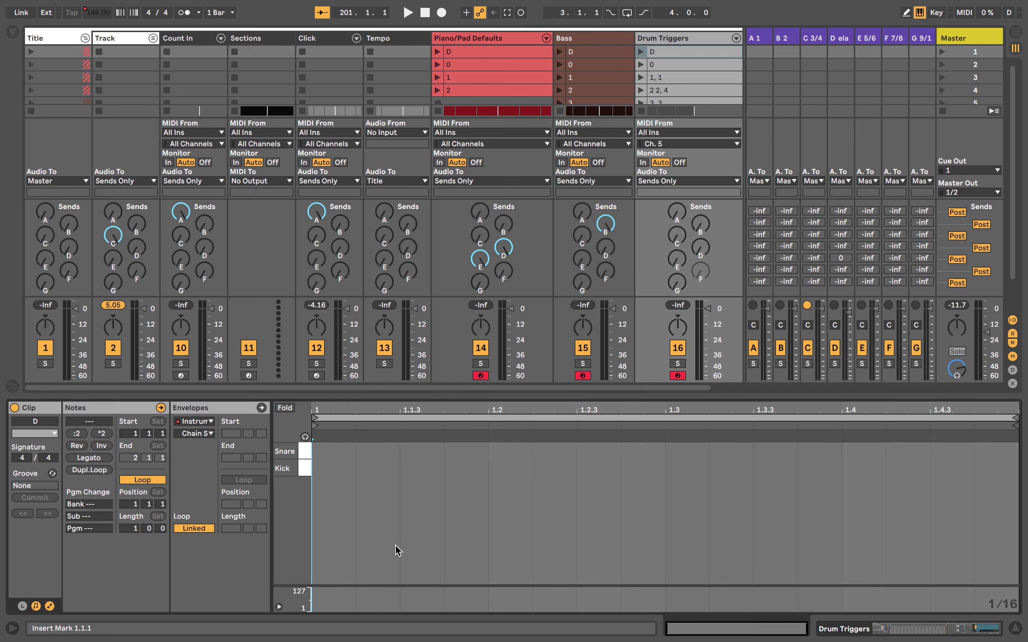
left_click(207, 427)
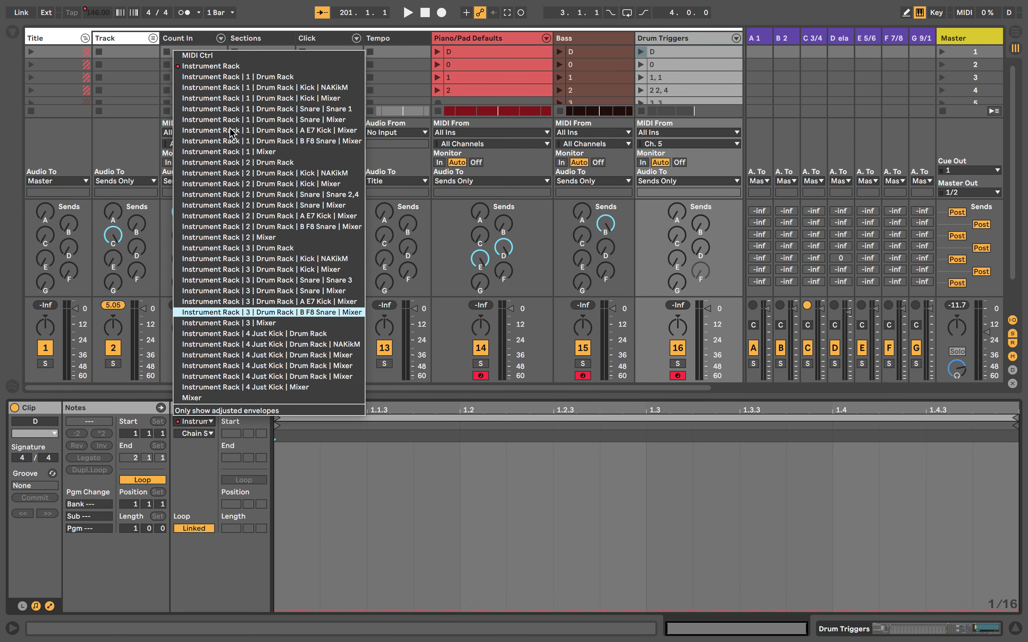
left_click(232, 68)
left_click(202, 434)
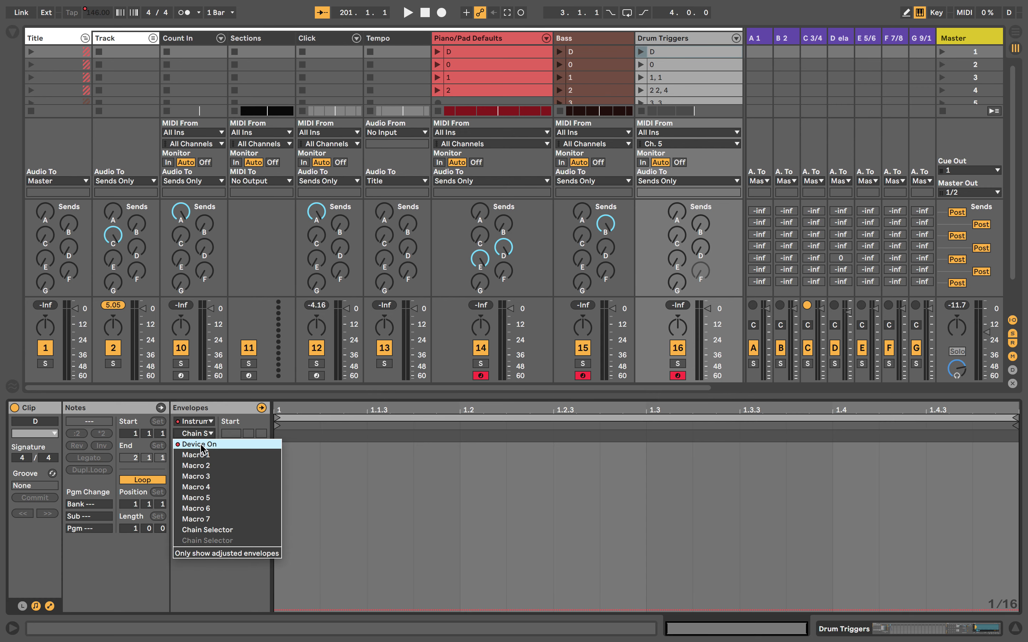
left_click(202, 448)
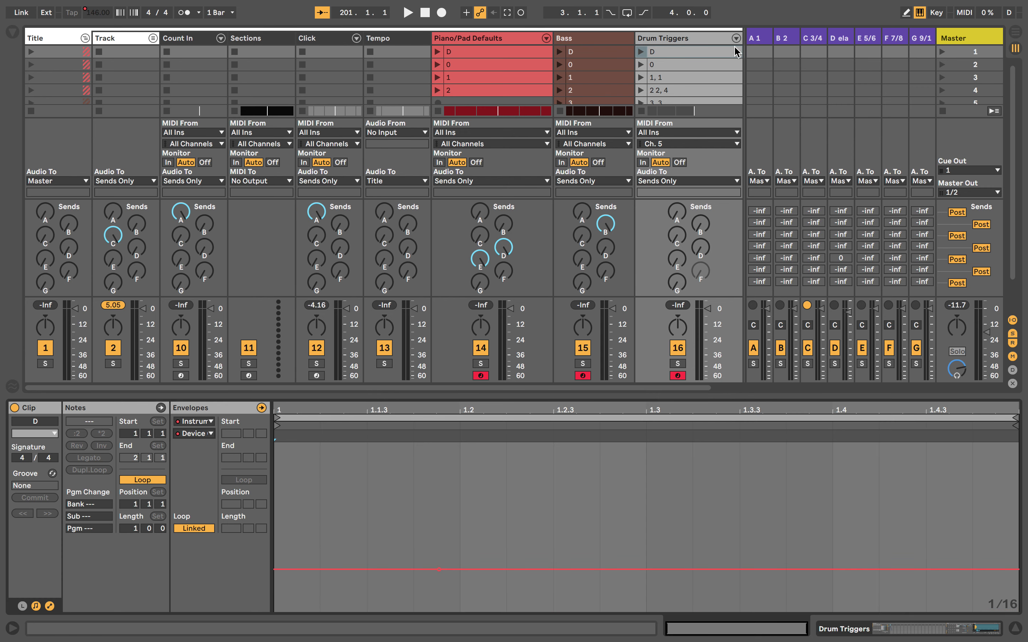
Step: Copy the Drum Triggers session clip "D" into the arrangement at 201.1.1
left_click(705, 51)
key("Tab")
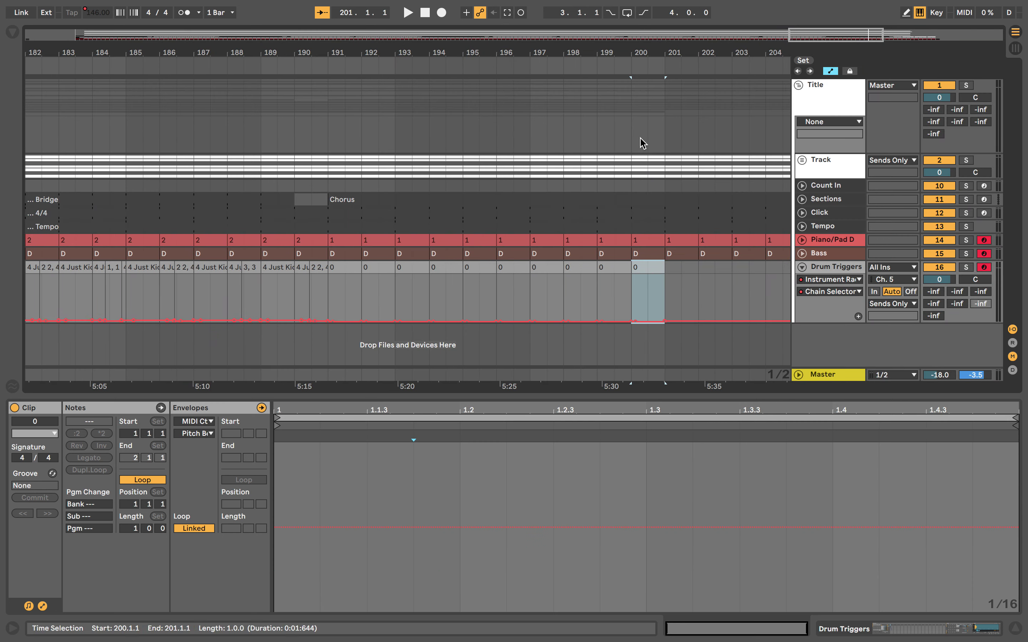
left_click(668, 275)
key("super+v")
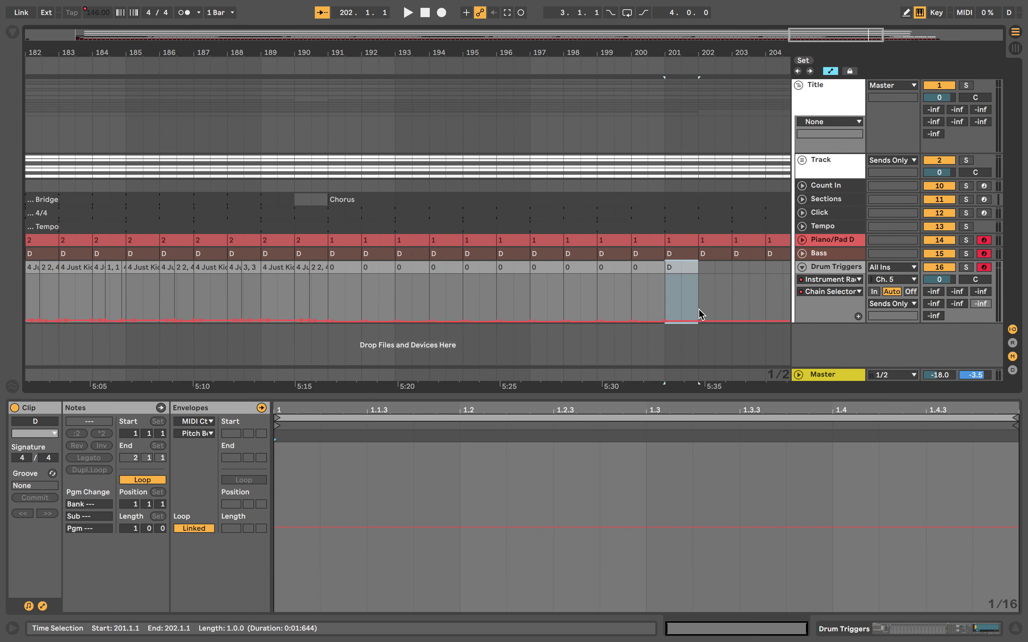
Step: Duplicate the "D" clip bar by bar on the Drum Triggers track from 202.1.1 through the End section until the copies reach 217.1.1
left_click_drag(676, 52, 677, 48)
scroll(669, 215, "right", 10)
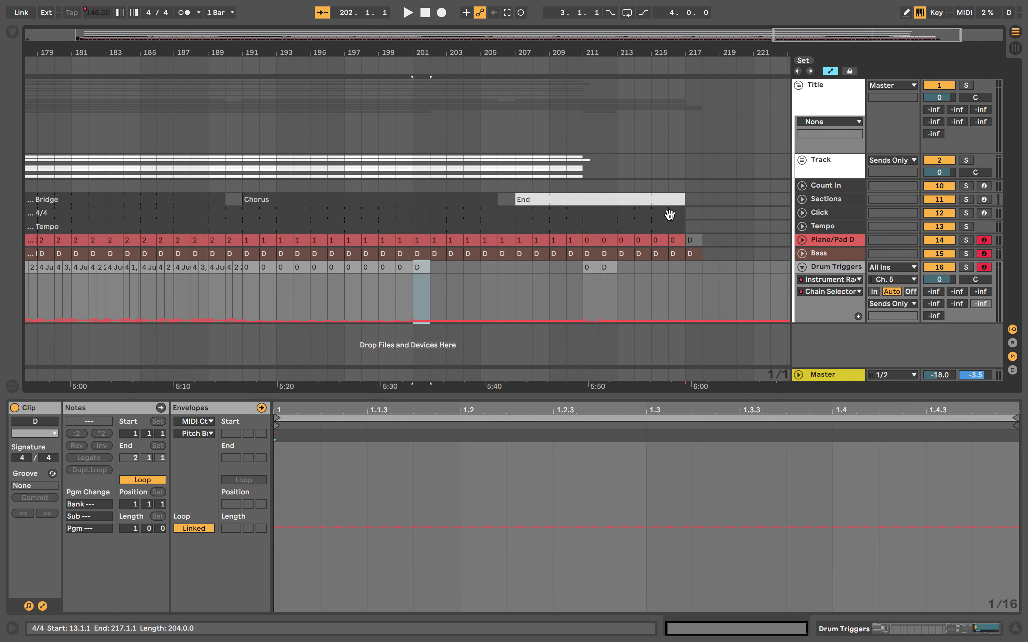
key("super+v")
key("super+v")
key("super+v")
key("super+v")
key("super+v")
key("super+v")
key("super+v")
key("super+v")
key("super+v")
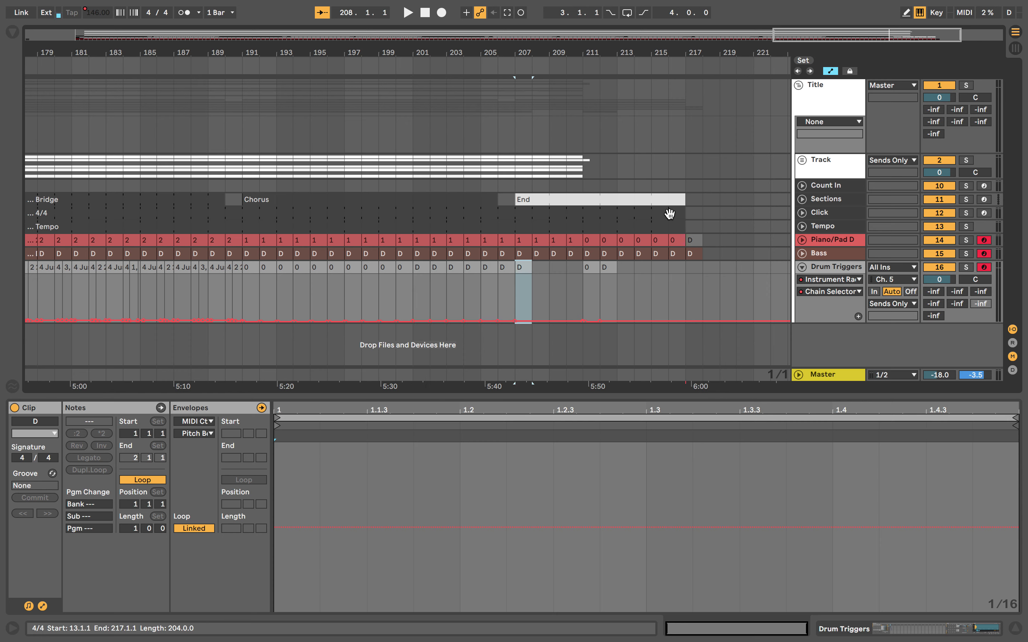
key("super+v")
key("super+v")
key("super+v")
key("super+v")
key("super+v")
key("super+v")
key("super+v")
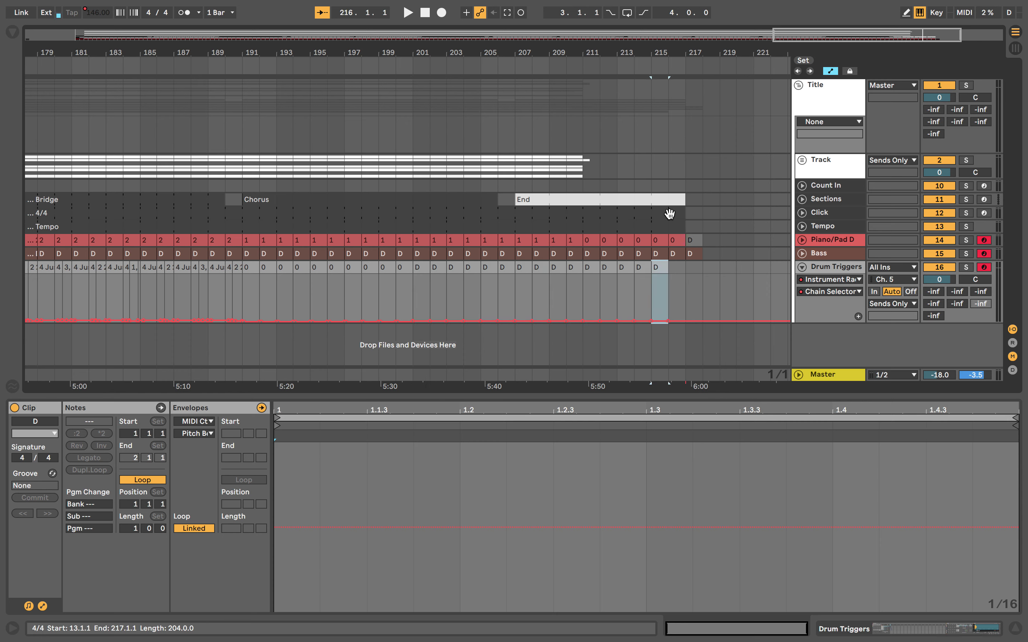
Step: Hide the clip detail view and collapse the Drum Triggers track
mouse_move(514, 640)
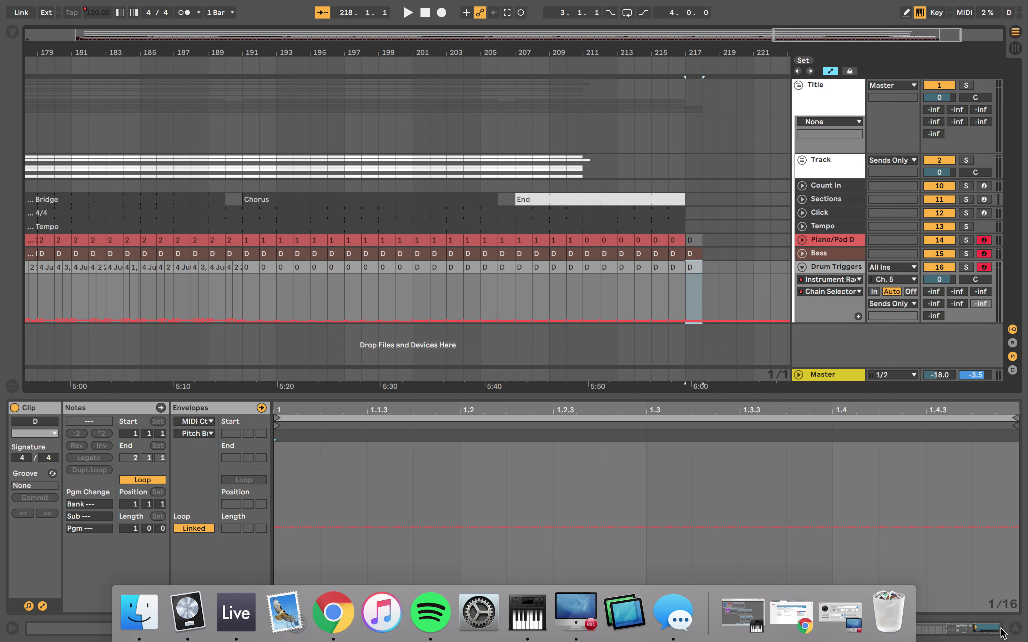
left_click(1014, 628)
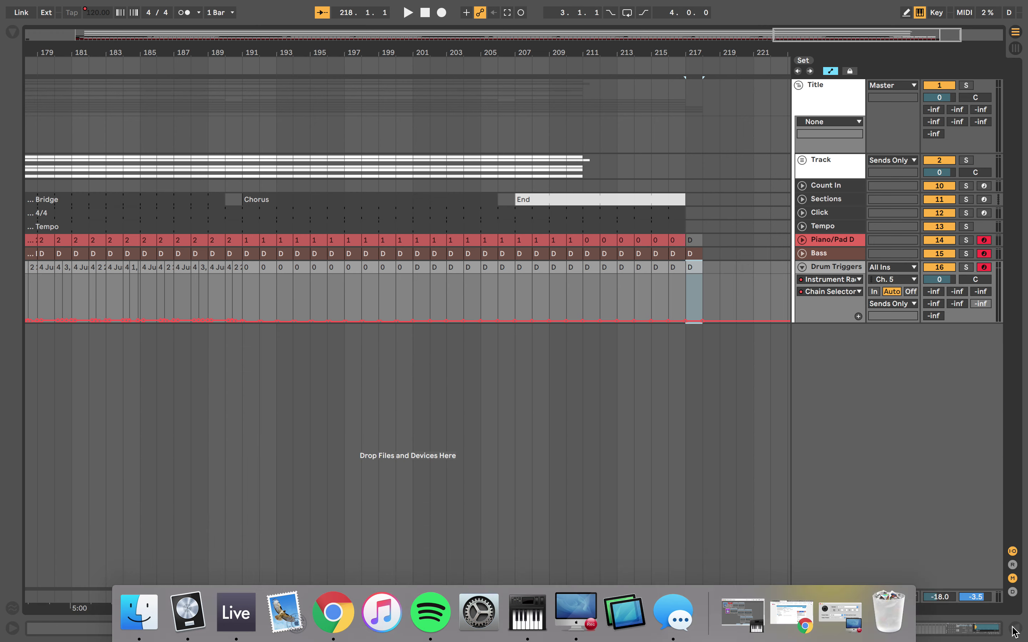
left_click(802, 268)
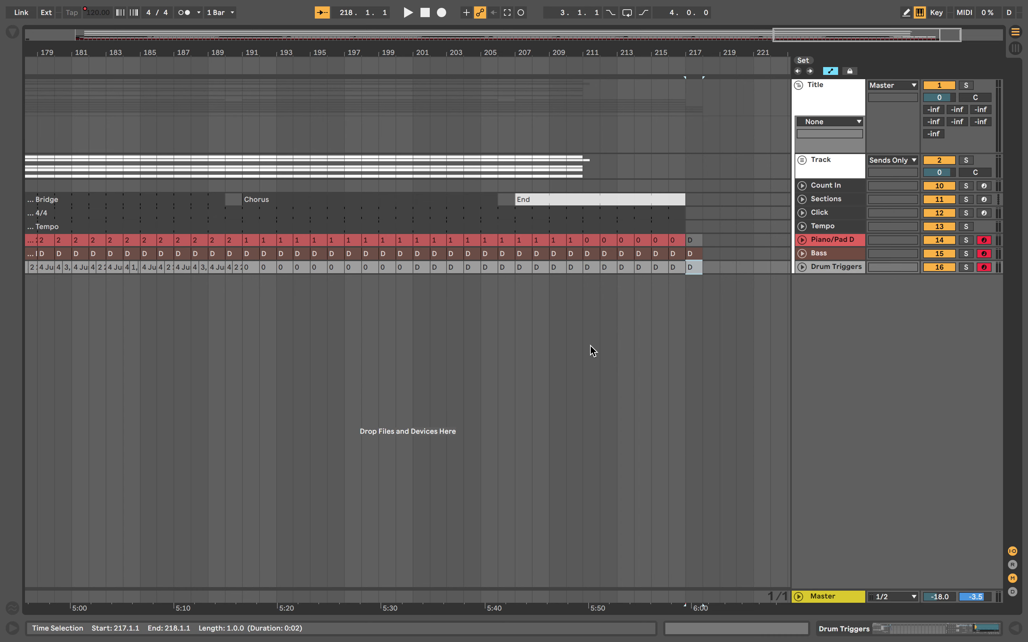
Step: Show the chain zones of the Piano/Pad D rack and play the arrangement from 13.1.1 to check the chain switching
scroll(590, 346, "left", 10)
left_click_drag(467, 54, 451, 266)
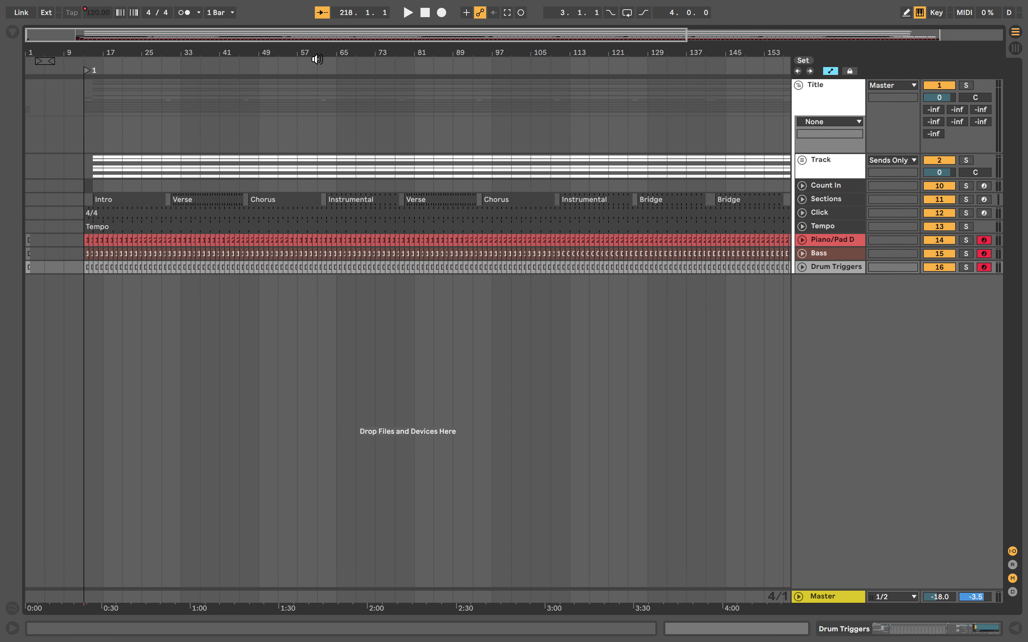
left_click_drag(317, 59, 275, 279)
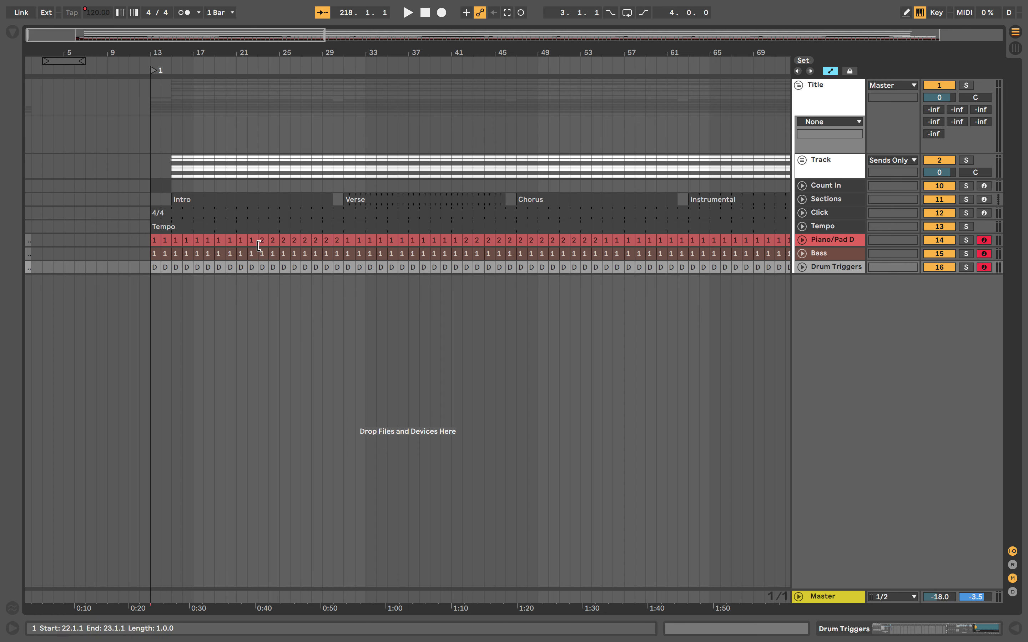
double_click(831, 240)
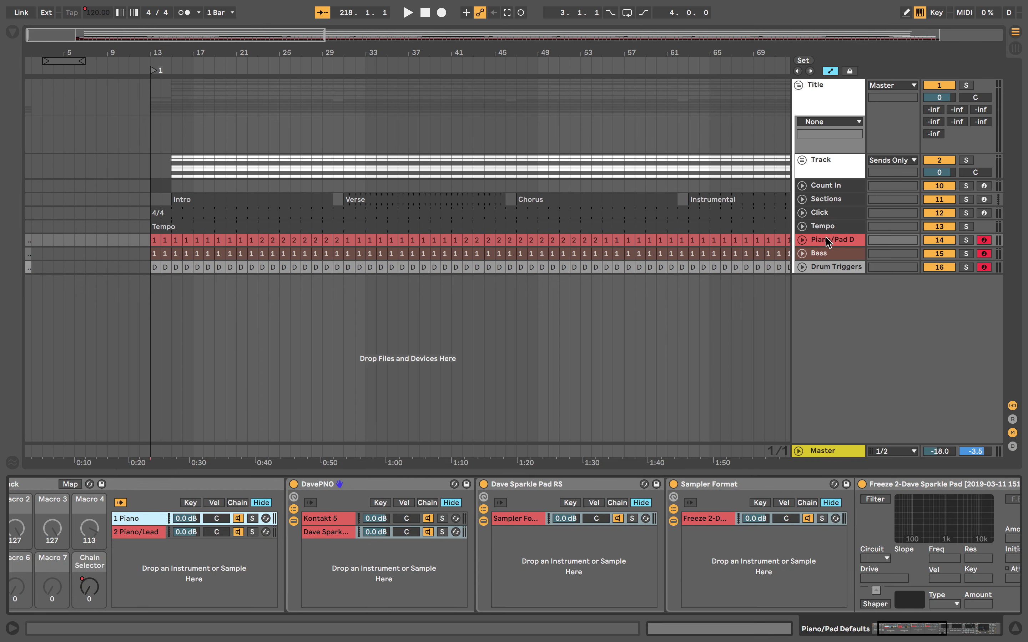
left_click(236, 503)
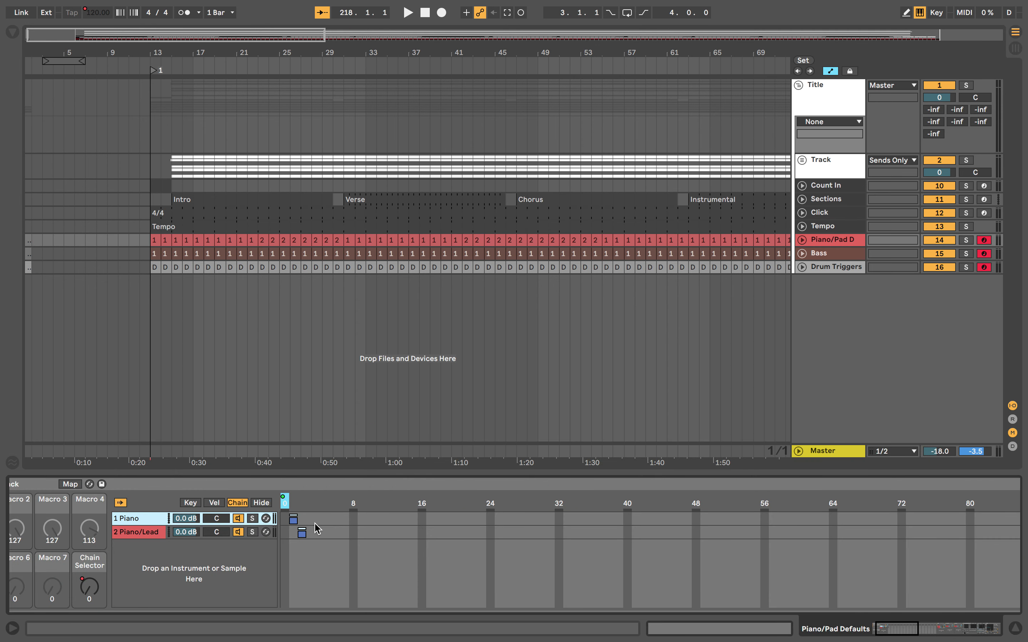
key("space")
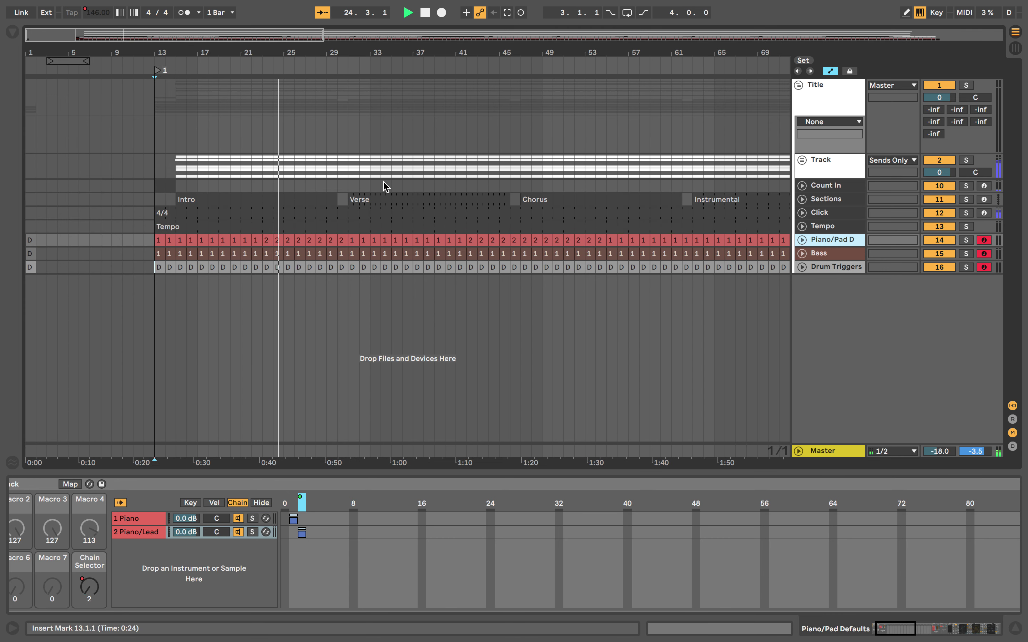
key("space")
Step: Expand the Track group and deactivate the "11 You Are Mine" clip on the Drums track
left_click(497, 320)
scroll(497, 319, "right", 15)
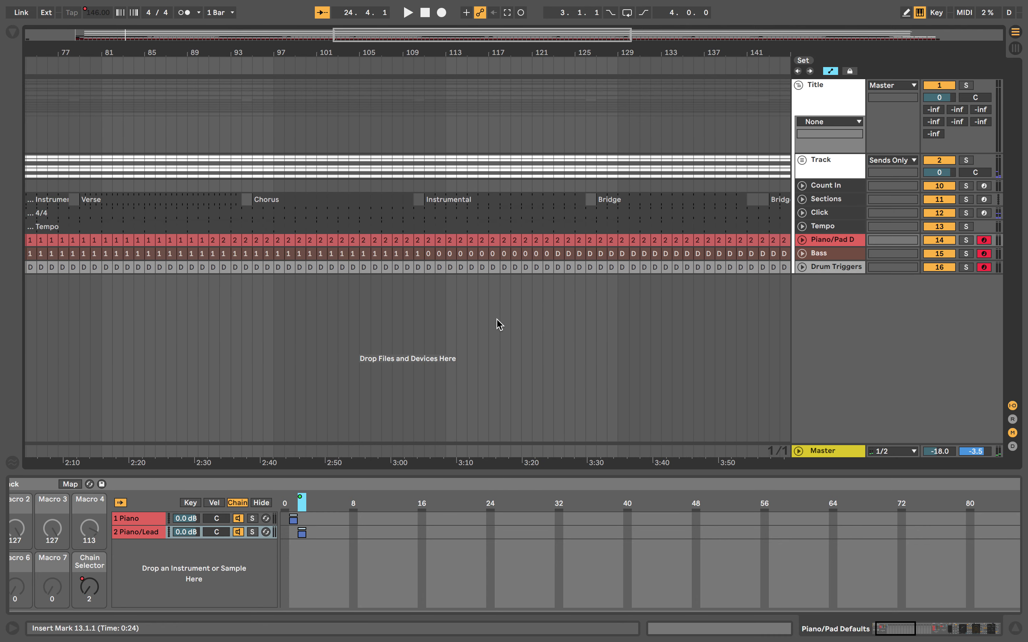
left_click(802, 161)
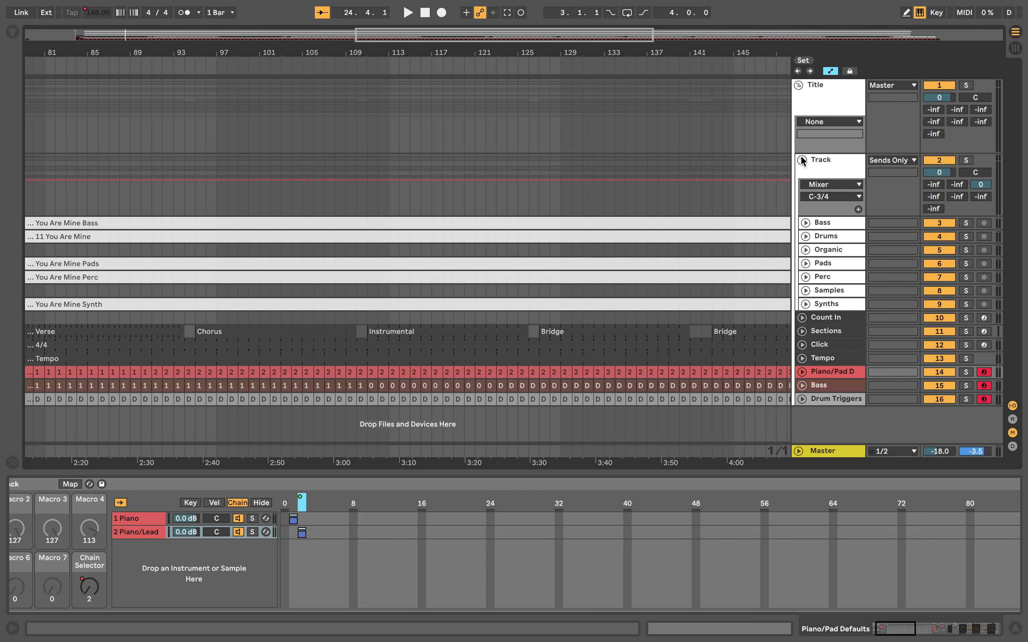
scroll(537, 254, "left", 15)
scroll(531, 254, "right", 2)
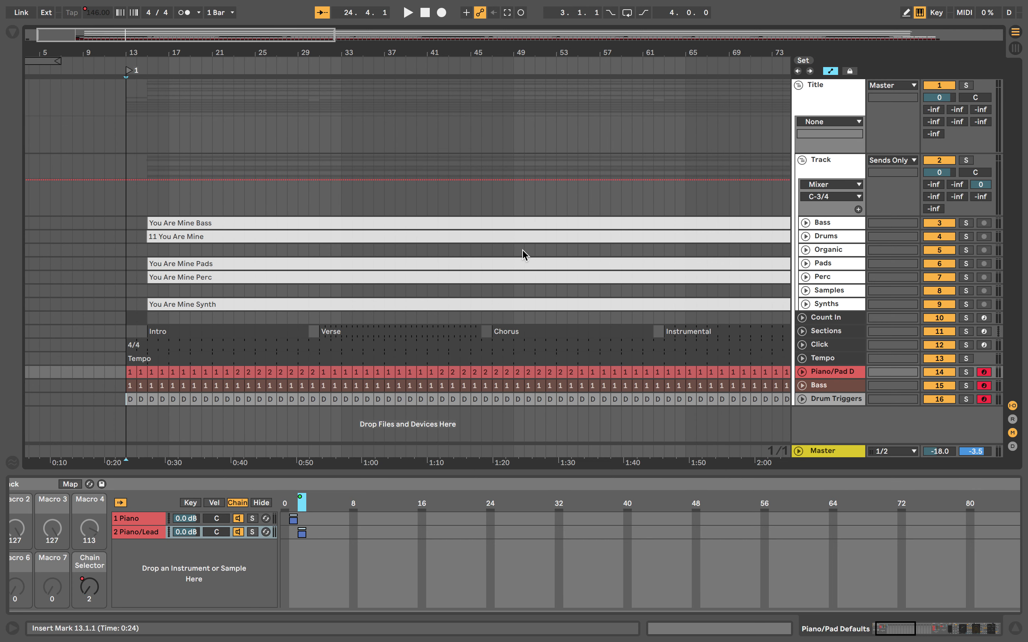
left_click(261, 236)
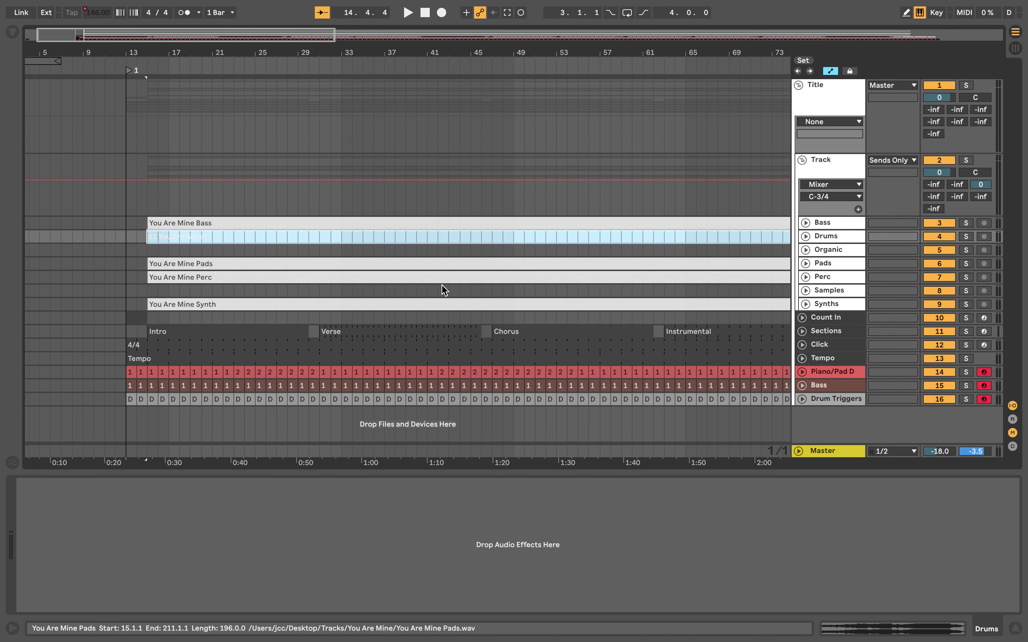
Step: Trim the start of the "You Are Mine Bass" clip in stages to 108.1.1
left_click(393, 261)
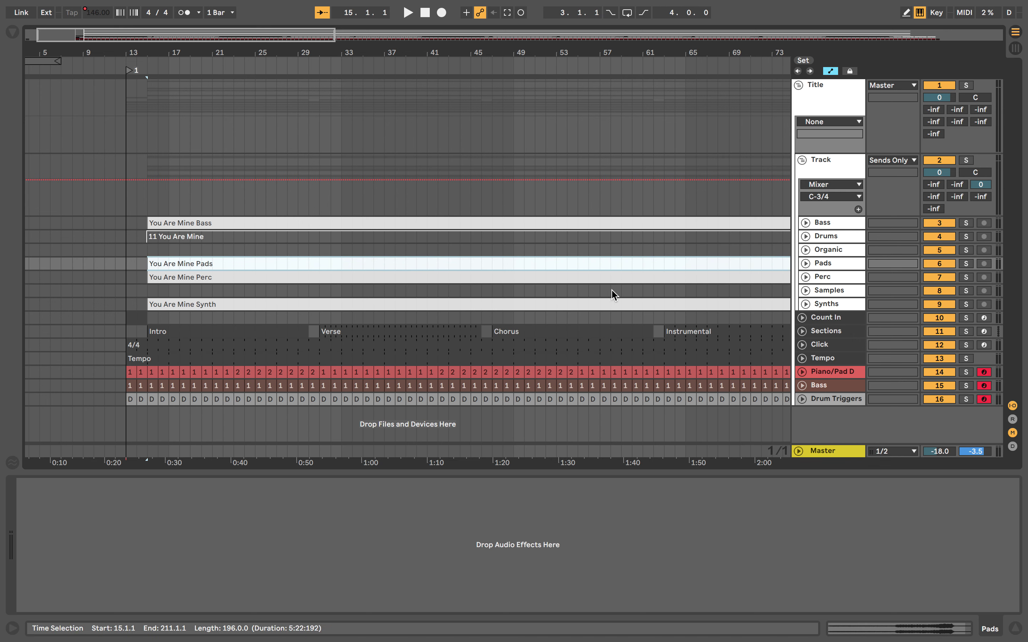
left_click(675, 222)
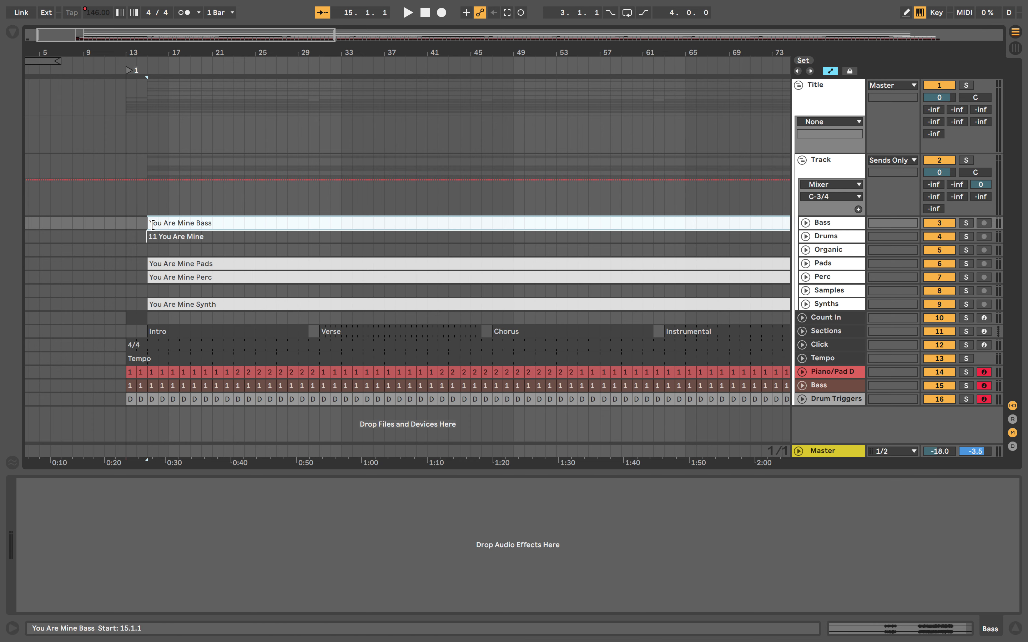
left_click_drag(149, 223, 589, 272)
scroll(543, 345, "right", 8)
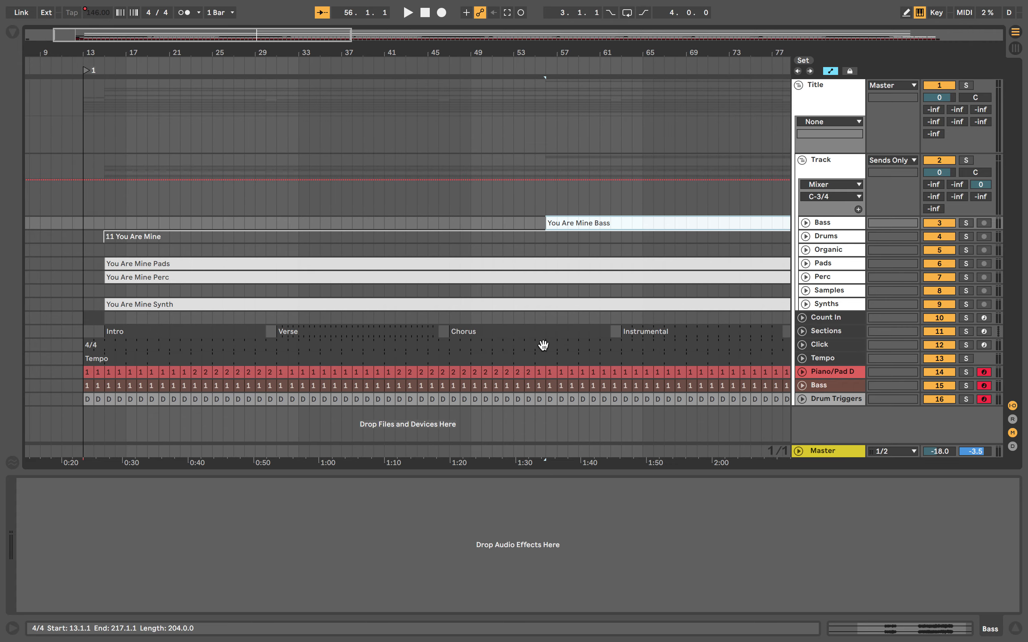
scroll(544, 345, "right", 2)
left_click_drag(174, 221, 646, 268)
scroll(622, 339, "right", 8)
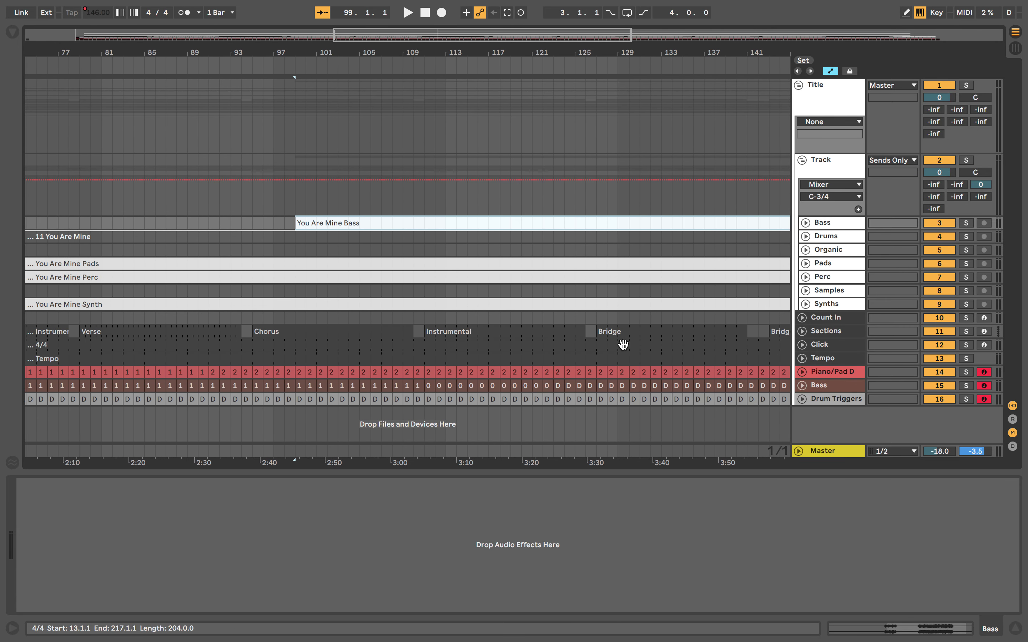
left_click_drag(296, 223, 422, 242)
left_click(425, 175, "shift")
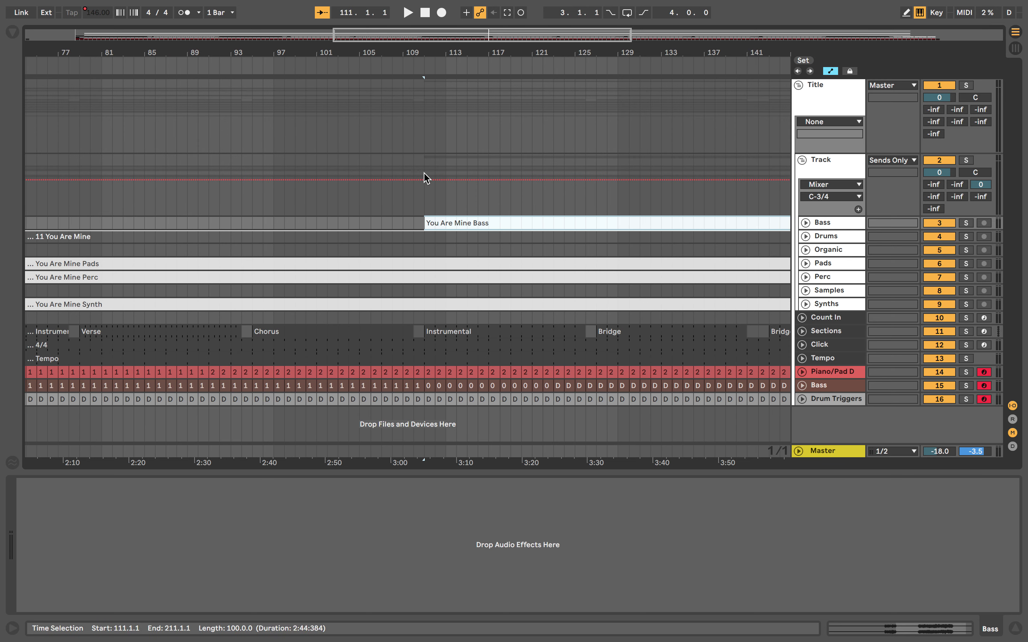
left_click(391, 223, "shift")
Step: Solo the Bass track in the Track group and adjust the "You Are Mine Bass" clip's start to 94.1.1, checking it with playback
left_click(966, 223)
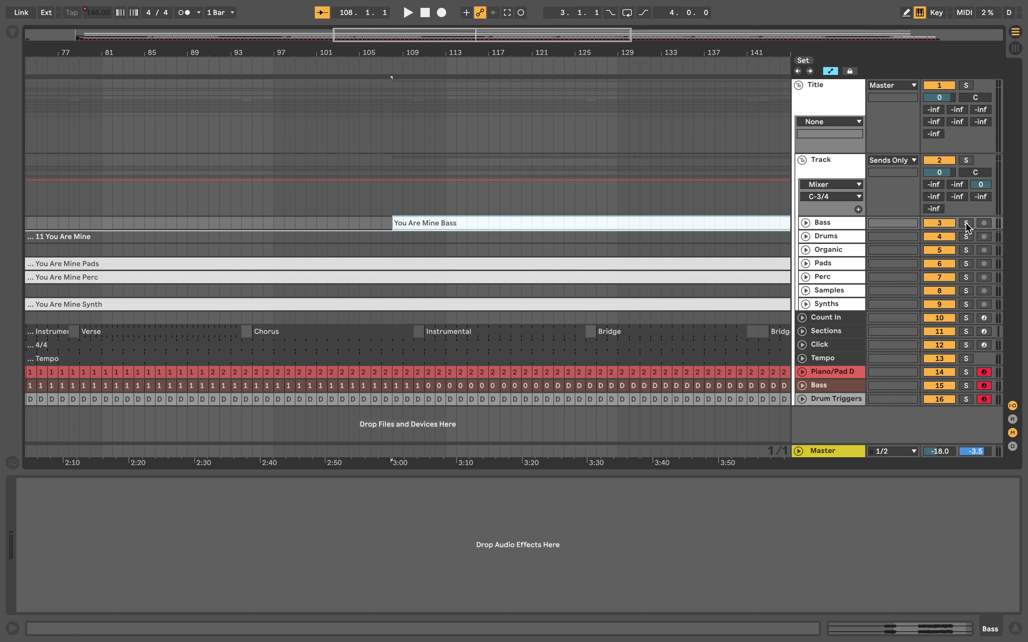
left_click(390, 69)
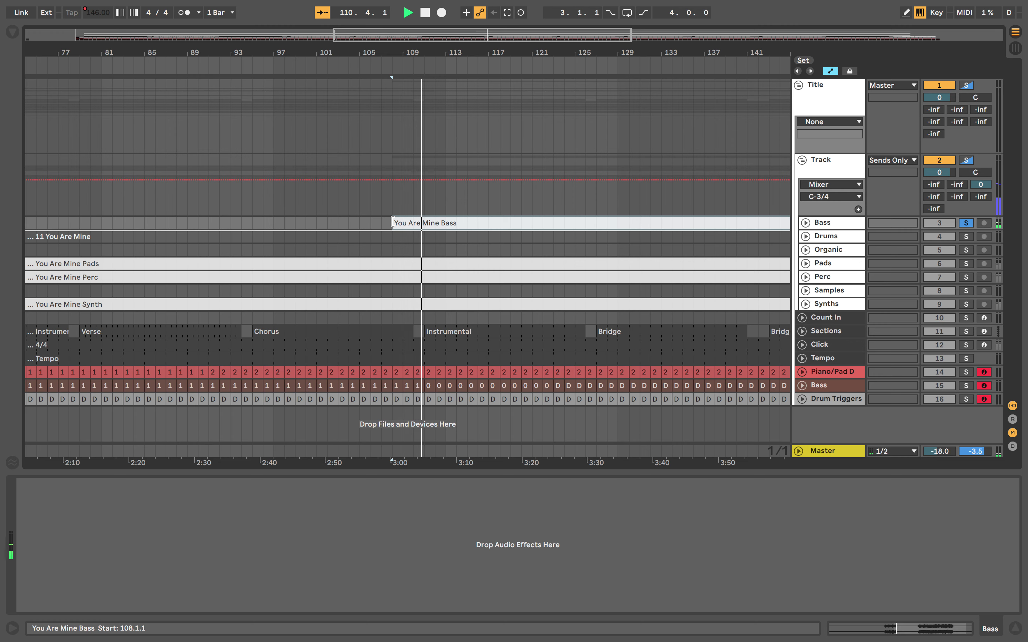
left_click_drag(392, 222, 230, 222)
left_click(216, 297)
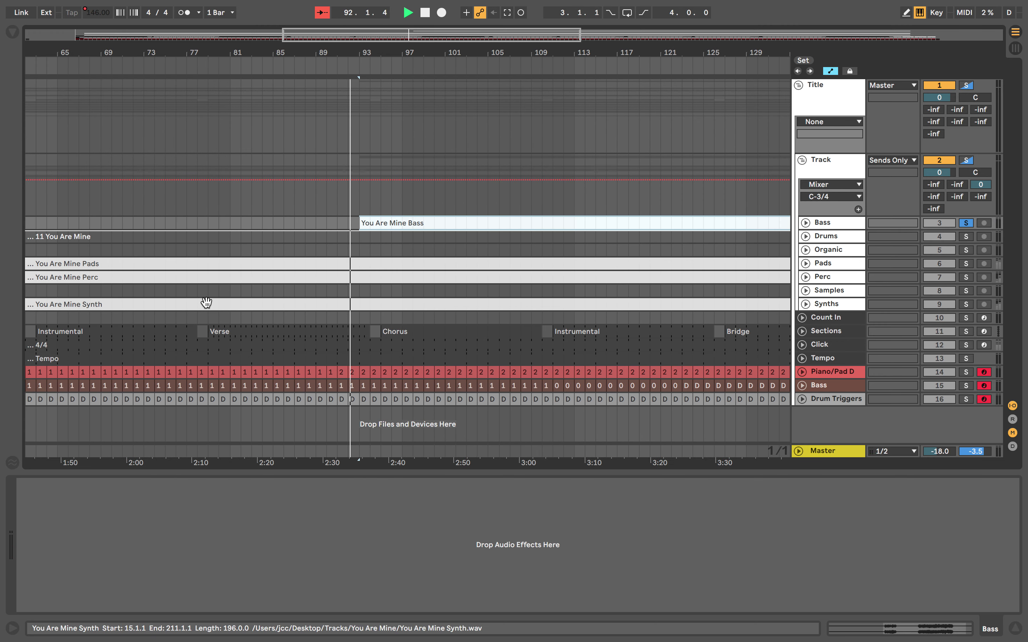
left_click(361, 223)
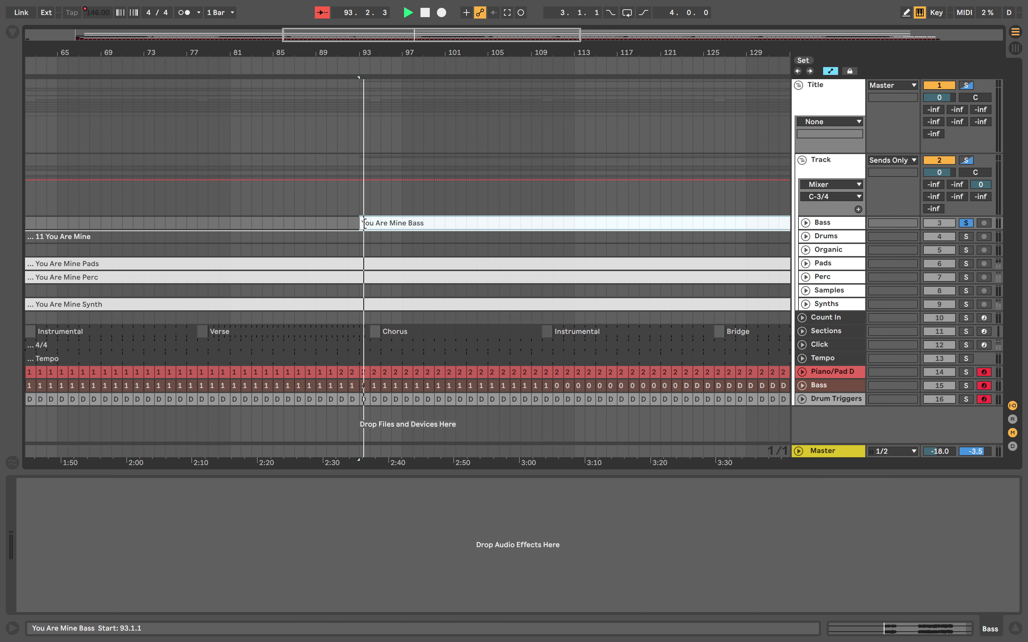
mouse_move(361, 223)
left_mouse_down()
mouse_move(316, 222)
mouse_move(381, 223)
mouse_move(372, 227)
left_mouse_up()
key("space")
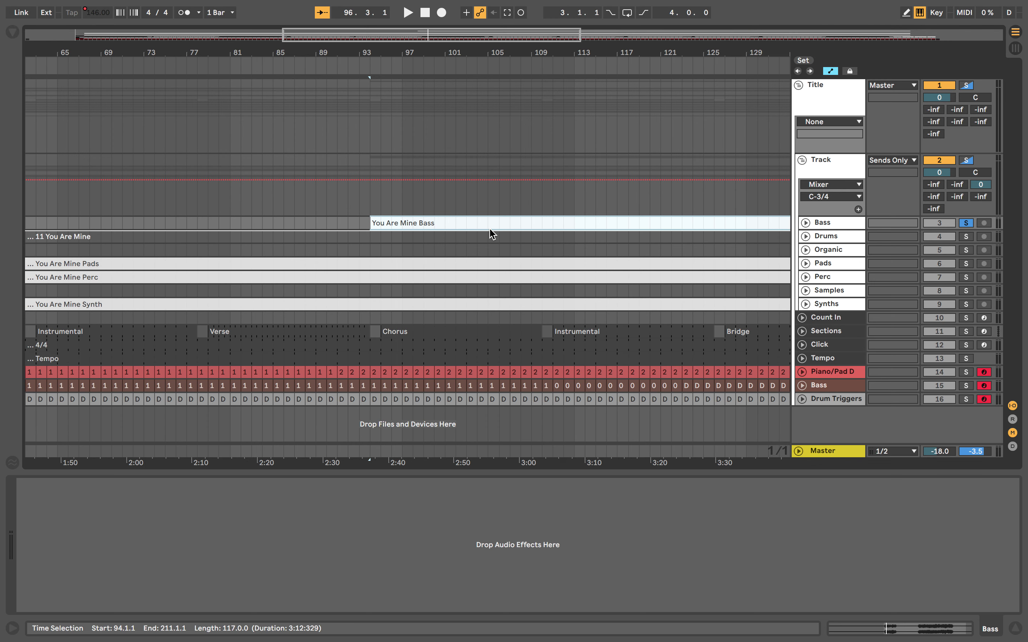
Step: Save the Live Set under the new name "You Are Mine" in the Songs folder on the Desktop
key("super+shift+s")
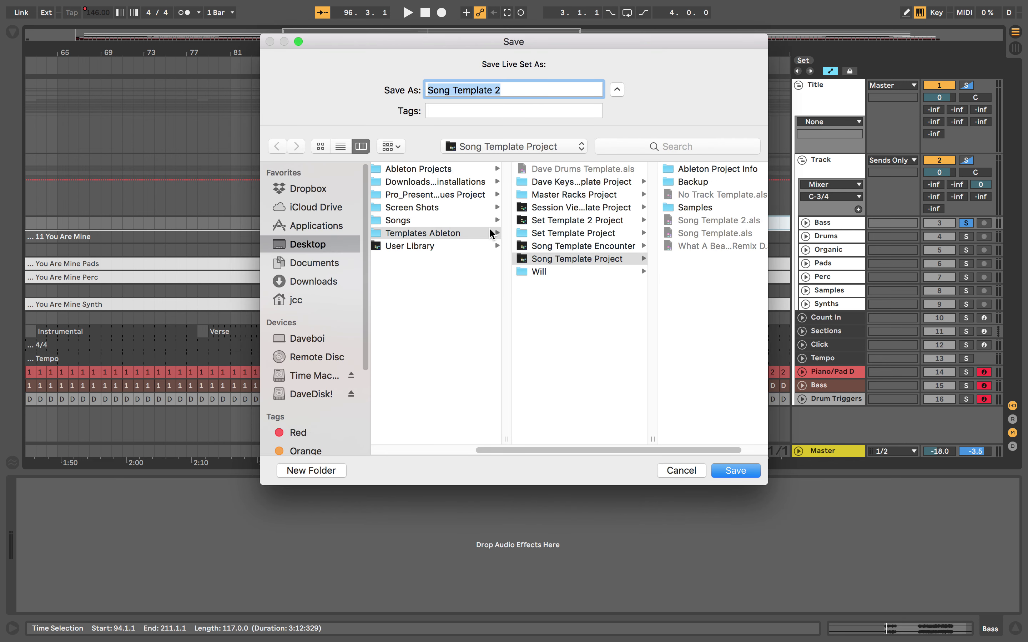
type("You Are Mine")
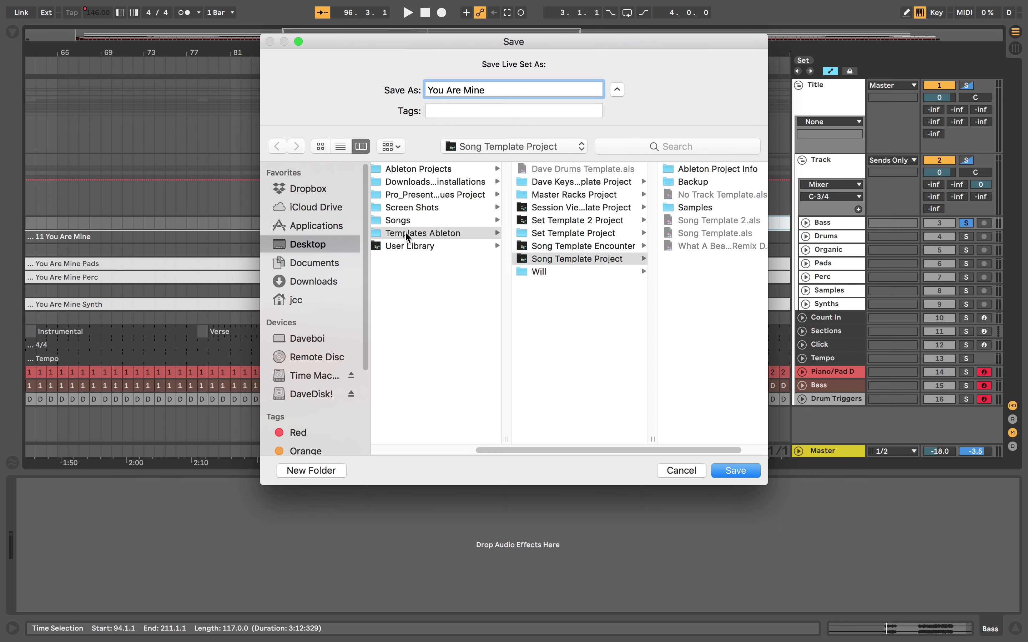
left_click(405, 221)
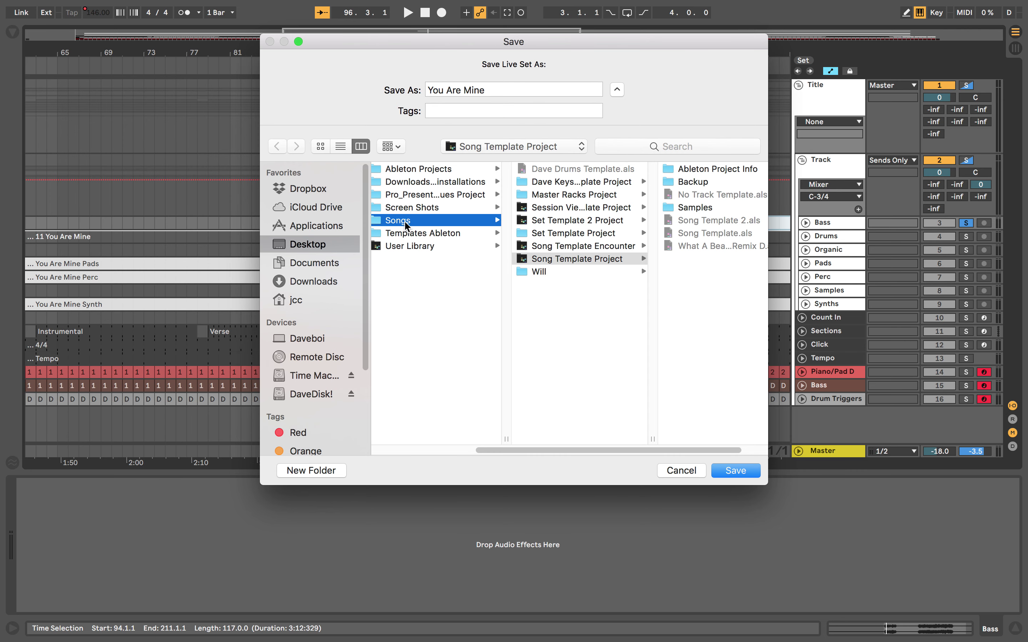
left_click(736, 471)
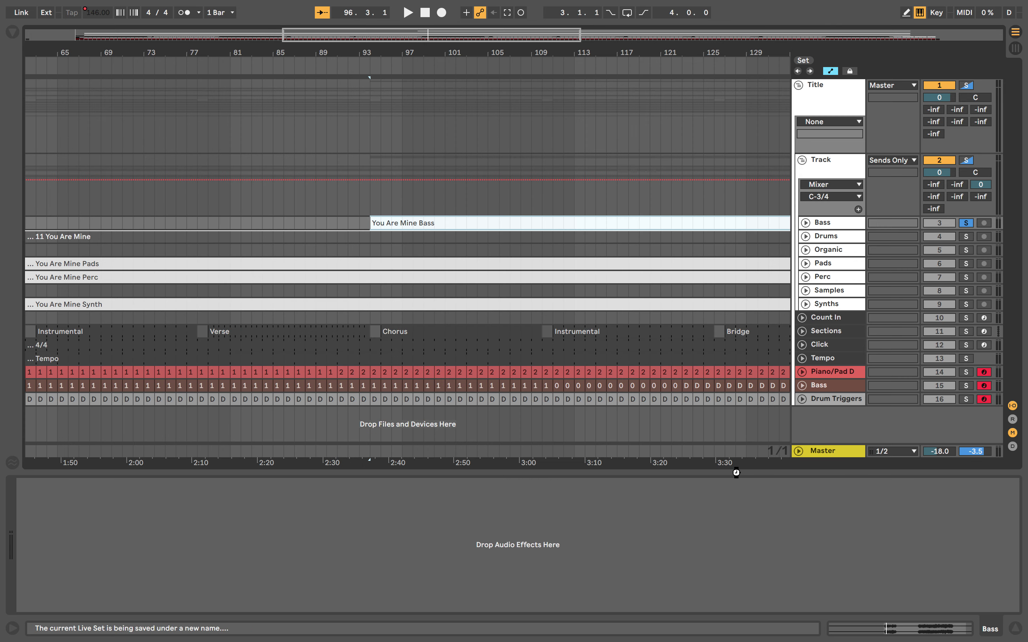
Step: Rename the Title group track "You Are Mine" and collapse the whole group
left_click(814, 95)
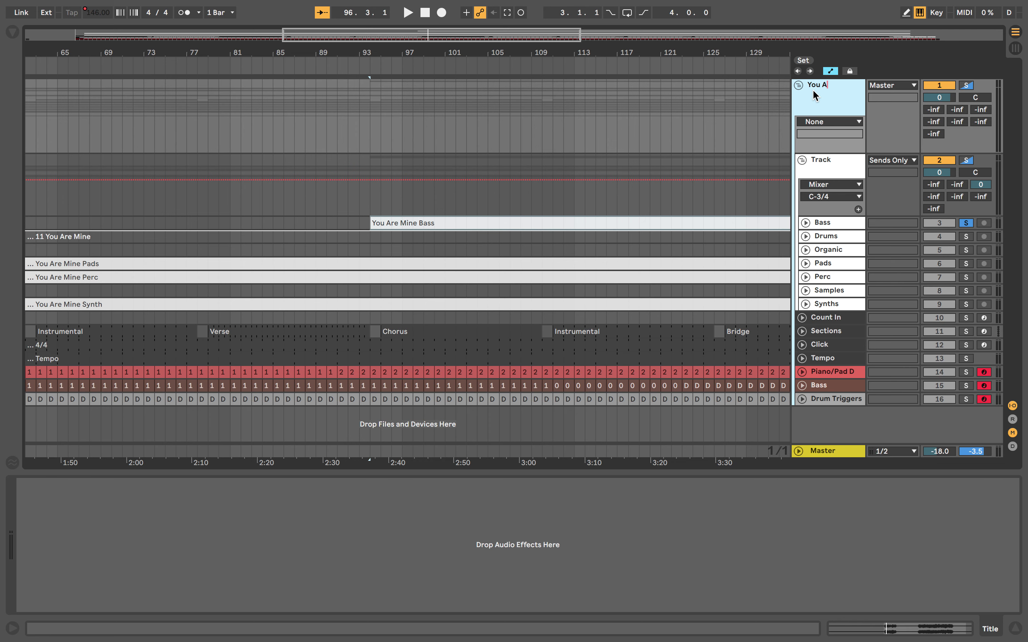
type("You Are Mine")
key("Return")
left_click(799, 86)
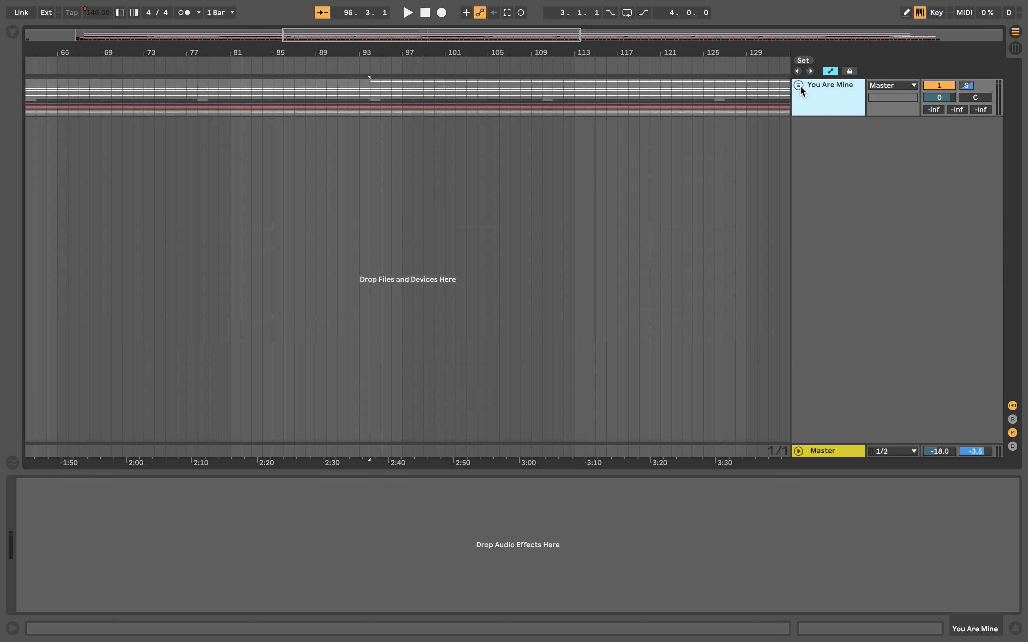
left_click(598, 613)
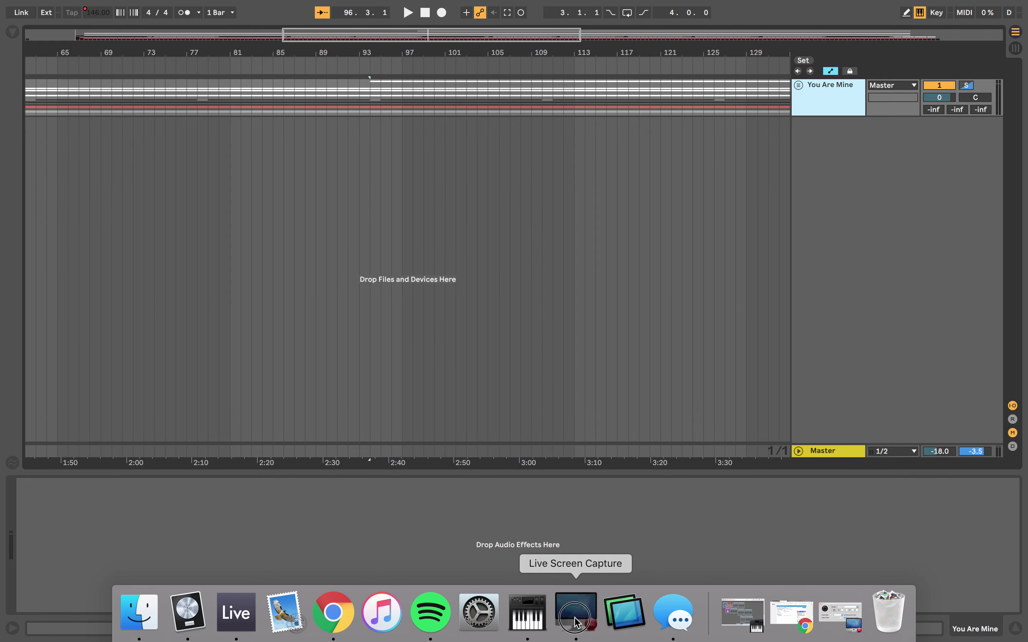